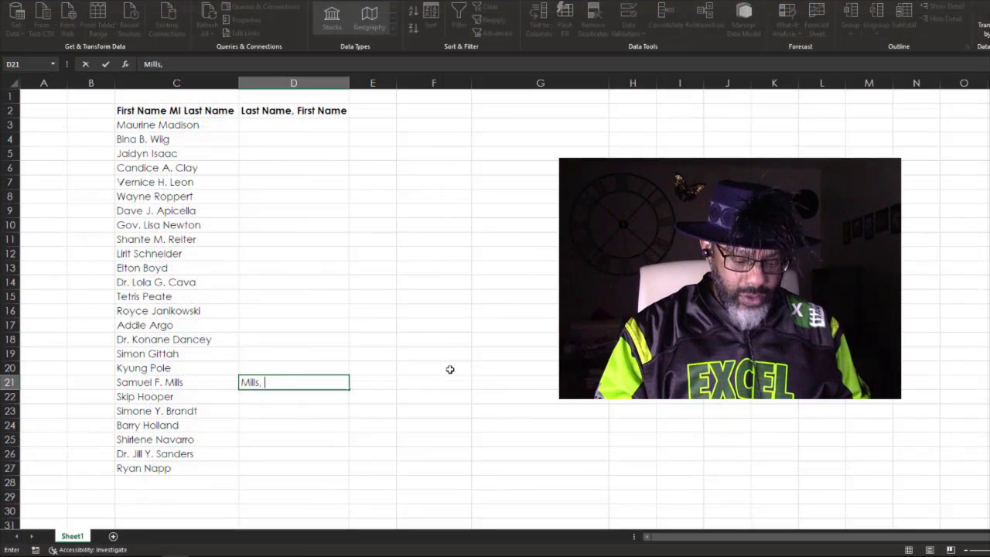
# Type Last Name, First Name examples into D21, D14, D7 and D6
pyautogui.write('Samuel')
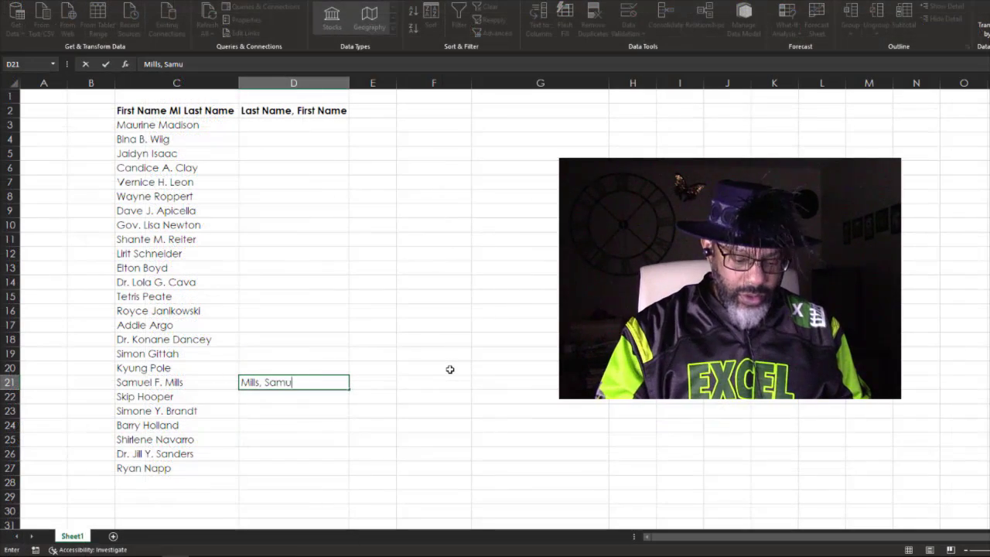
pyautogui.press('Up')
pyautogui.press('Up')
pyautogui.press('Up')
pyautogui.press('Up')
pyautogui.press('Up')
pyautogui.press('Up')
pyautogui.press('Up')
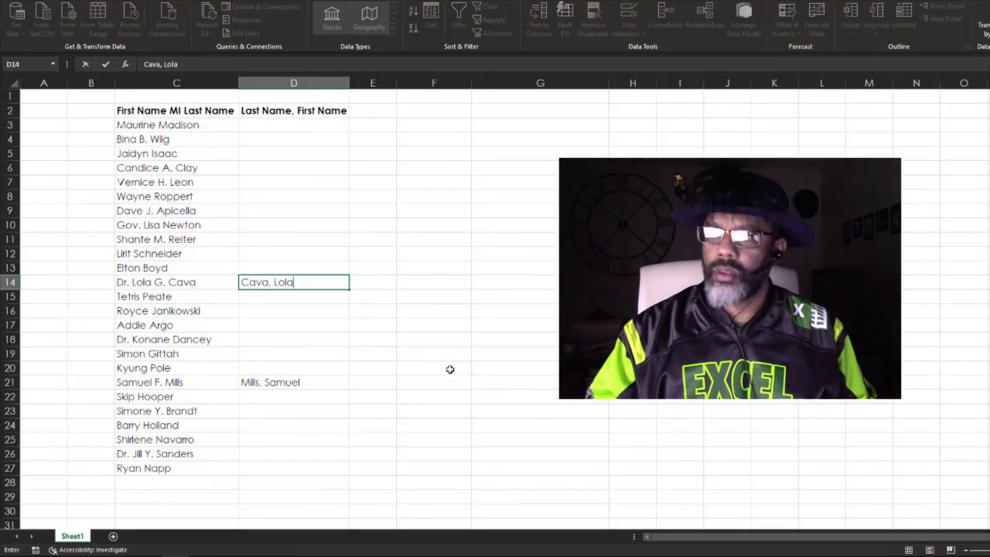
pyautogui.press('Up')
pyautogui.press('Up')
pyautogui.press('Up')
pyautogui.press('Up')
pyautogui.press('Up')
pyautogui.press('Up')
pyautogui.press('Up')
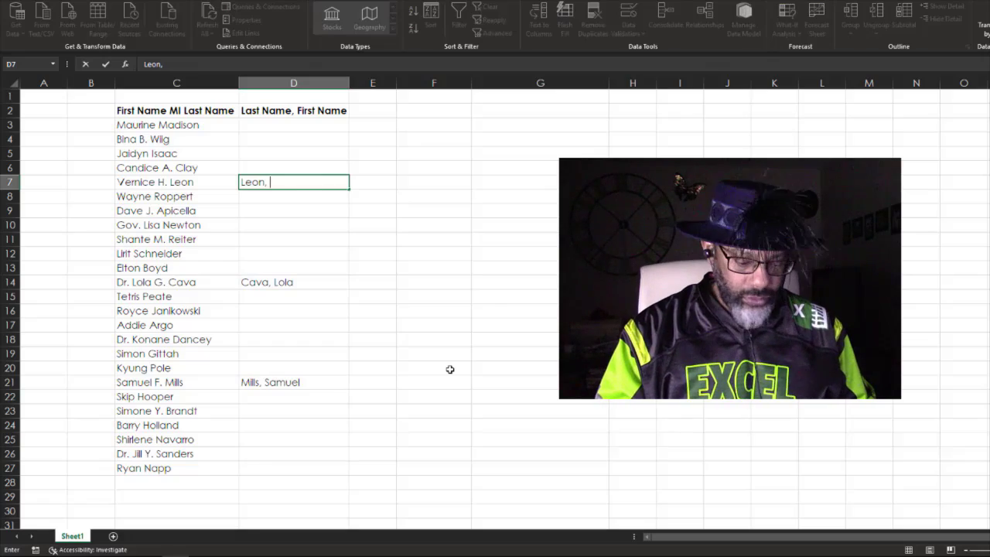
pyautogui.press('Up')
pyautogui.write('Clay, C')
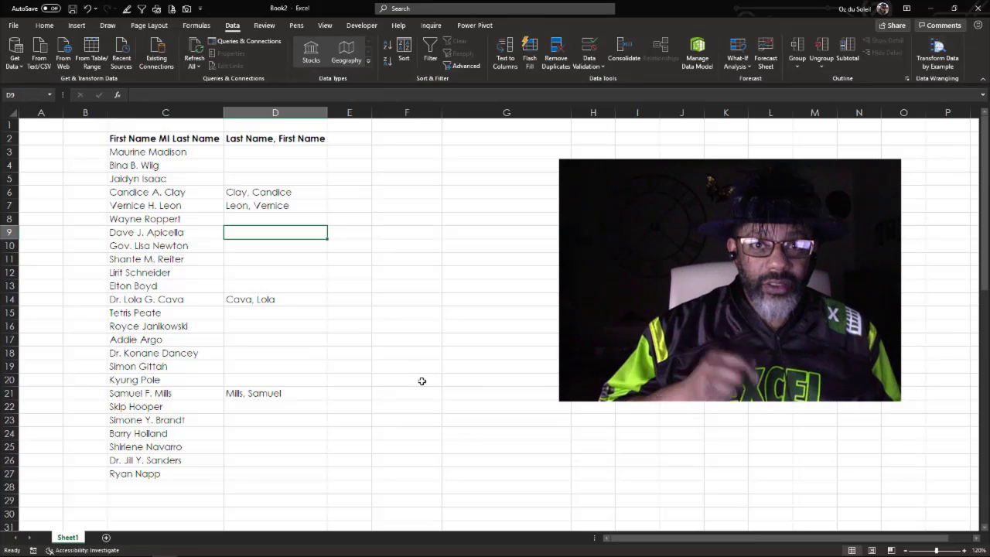
# Flash Fill D3:D27 from the examples, then undo the fill
pyautogui.moveTo(307, 148); pyautogui.dragTo(311, 473)
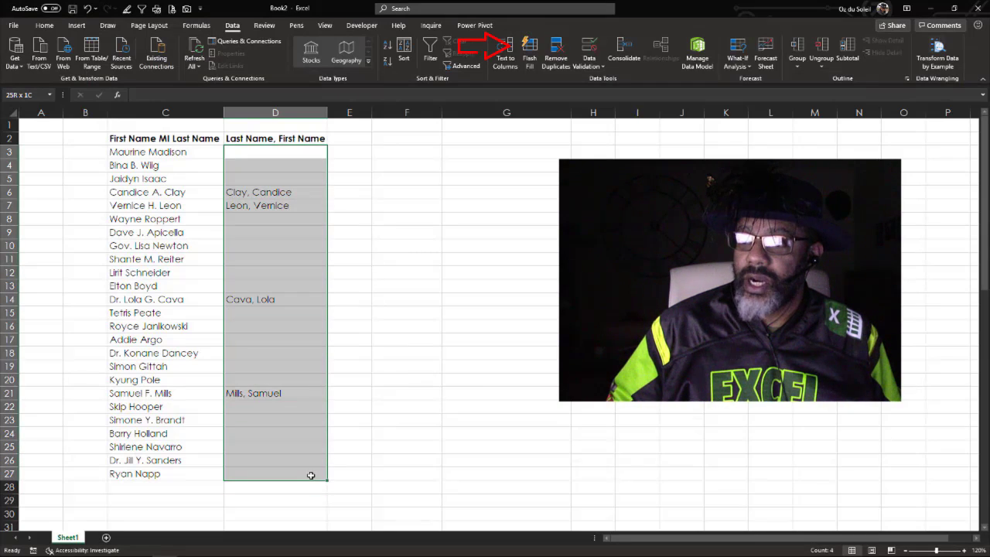
pyautogui.click(529, 56)
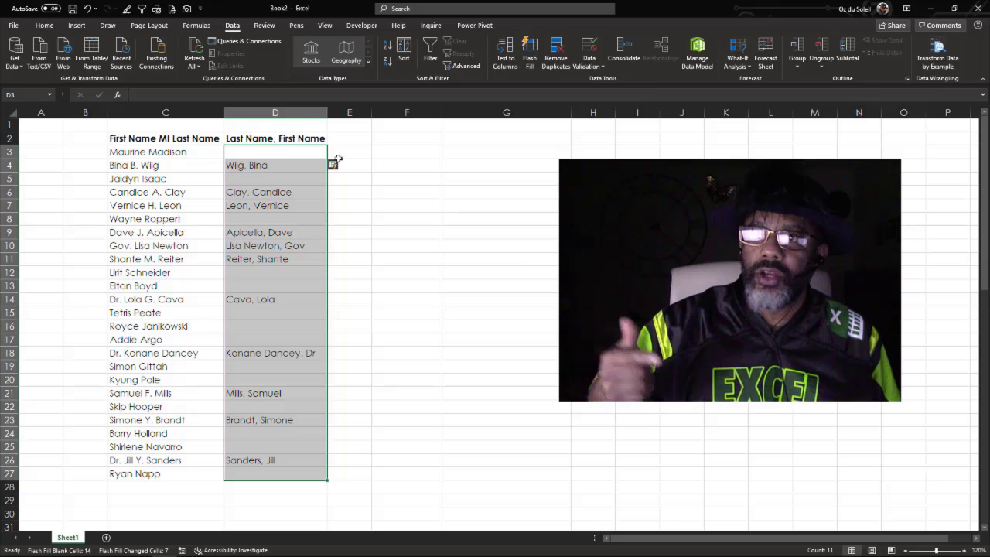
pyautogui.click(88, 9)
pyautogui.click(259, 245)
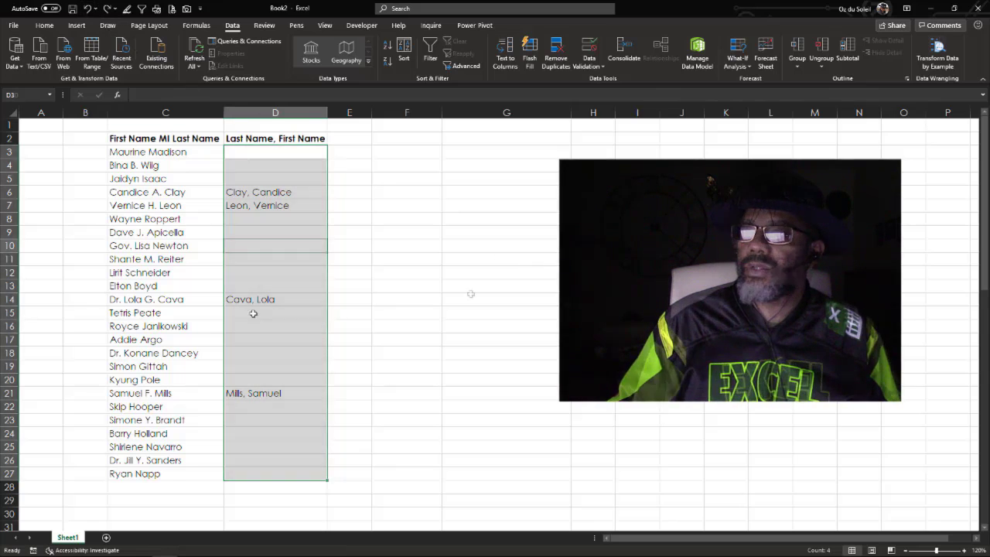
# Add Last Name, First Name examples in D10, D26, D27 and D3, then Flash Fill D3:D27
pyautogui.click(300, 460)
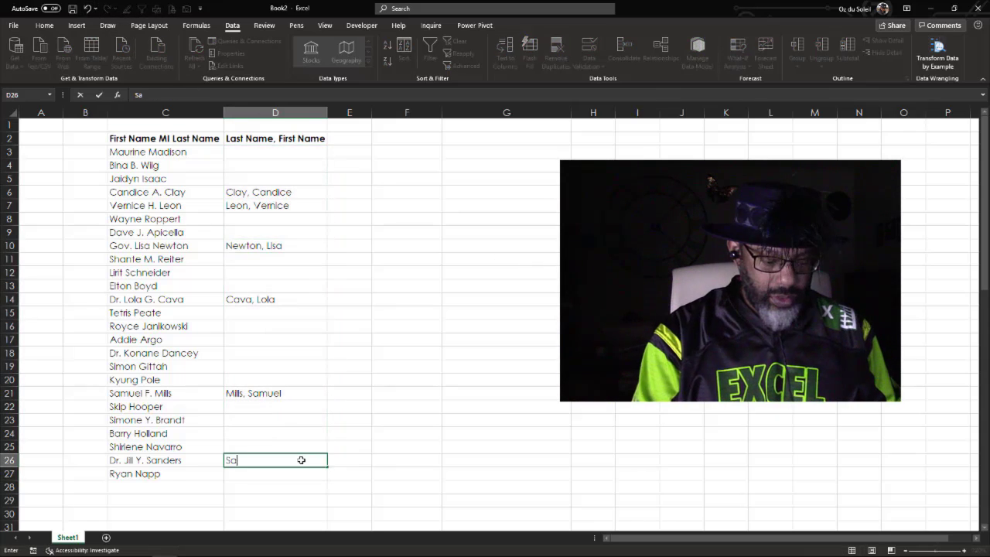
pyautogui.press('Return')
pyautogui.click(262, 151)
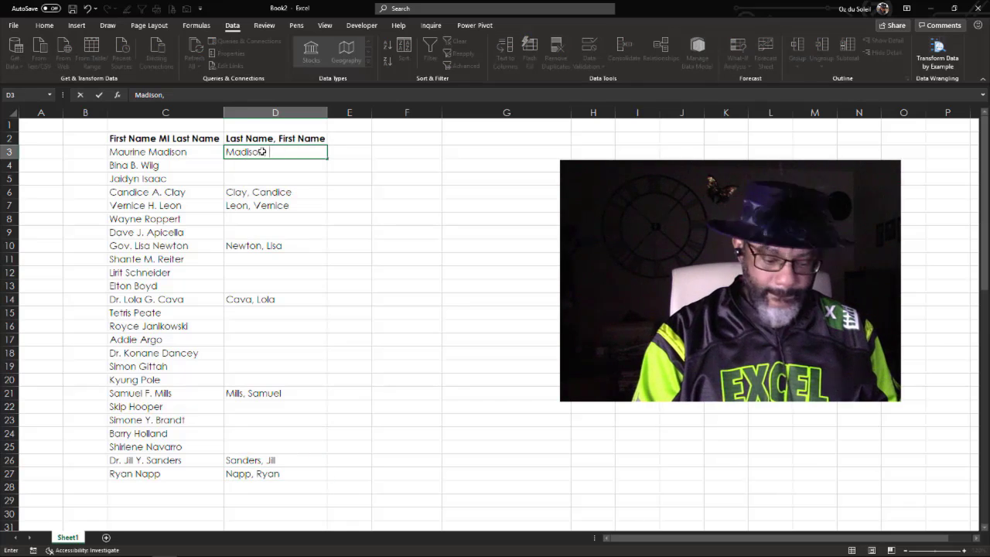
pyautogui.press('Return')
pyautogui.moveTo(266, 152); pyautogui.dragTo(263, 474)
pyautogui.click(529, 58)
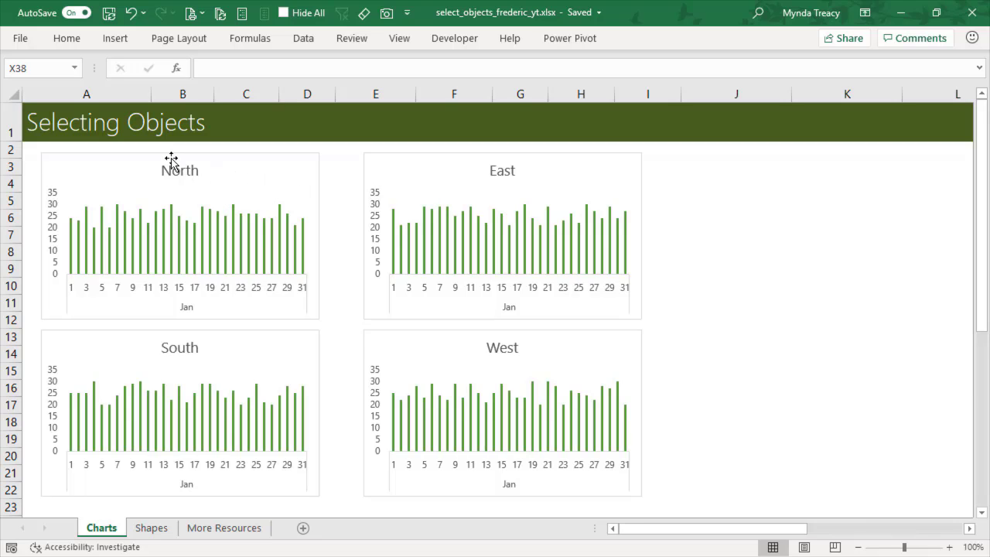
# Test moving the North chart, undo the move, and briefly show the Insert commands
pyautogui.moveTo(171, 160)
pyautogui.mouseDown()
pyautogui.moveTo(214, 177)
pyautogui.moveTo(194, 111)
pyautogui.moveTo(147, 152)
pyautogui.moveTo(177, 159)
pyautogui.mouseUp()
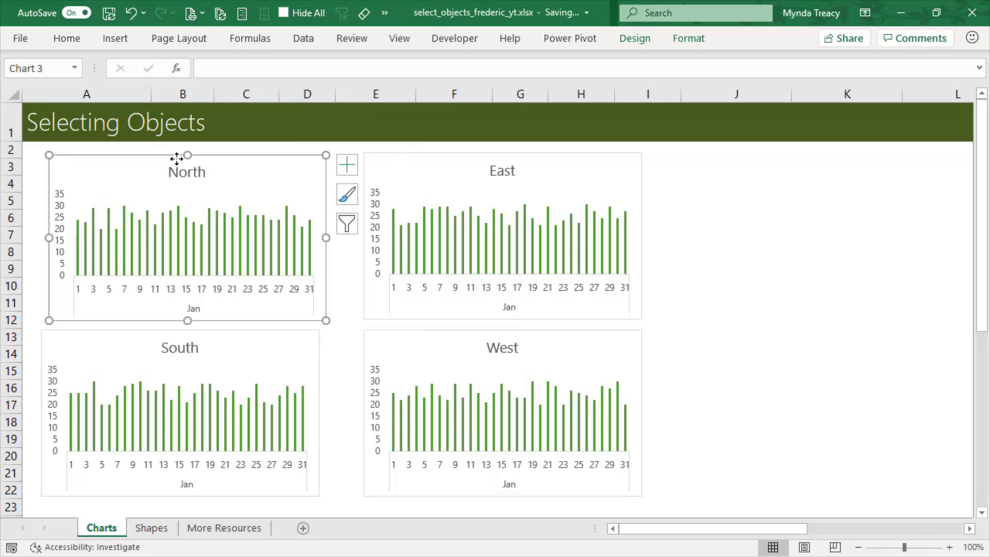
pyautogui.hotkey('ctrl', 'z')
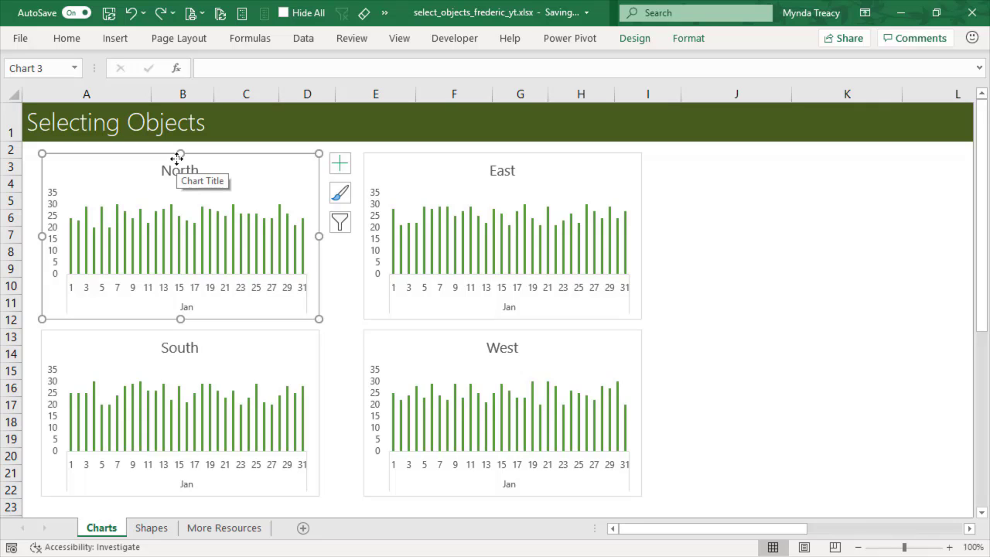
pyautogui.click(112, 40)
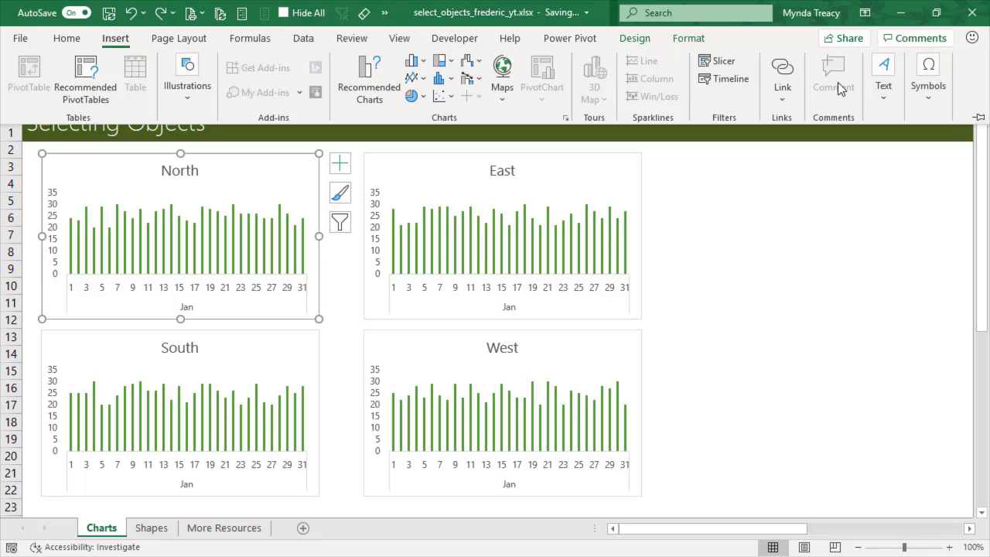
pyautogui.click(714, 228)
# Select the whole North chart, then select all four charts with Ctrl+A
pyautogui.click(310, 136)
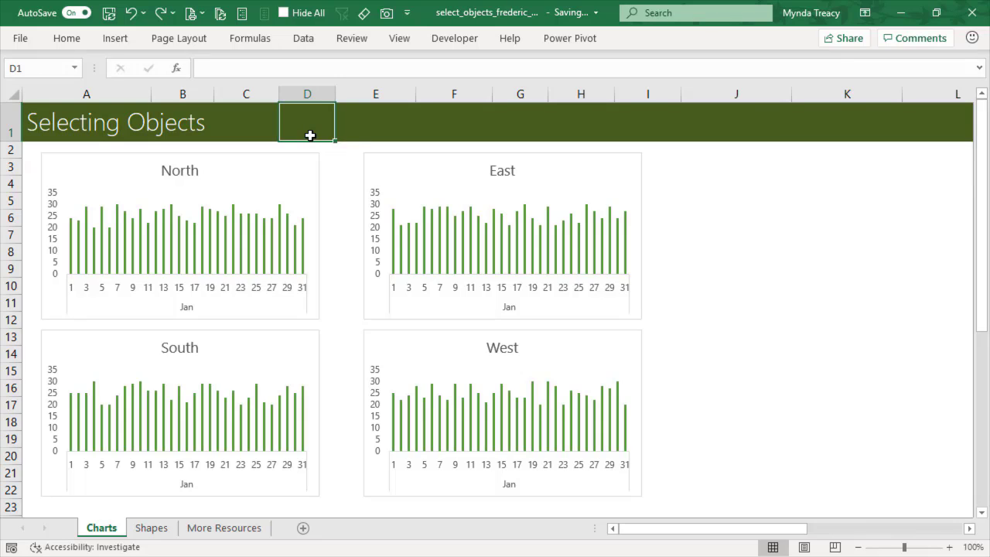
pyautogui.click(277, 154)
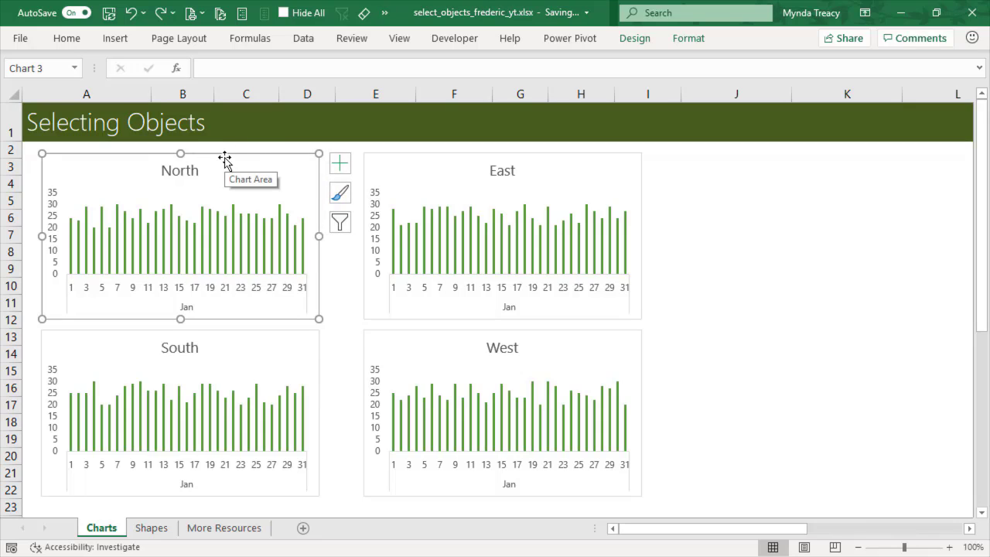
pyautogui.click(224, 213)
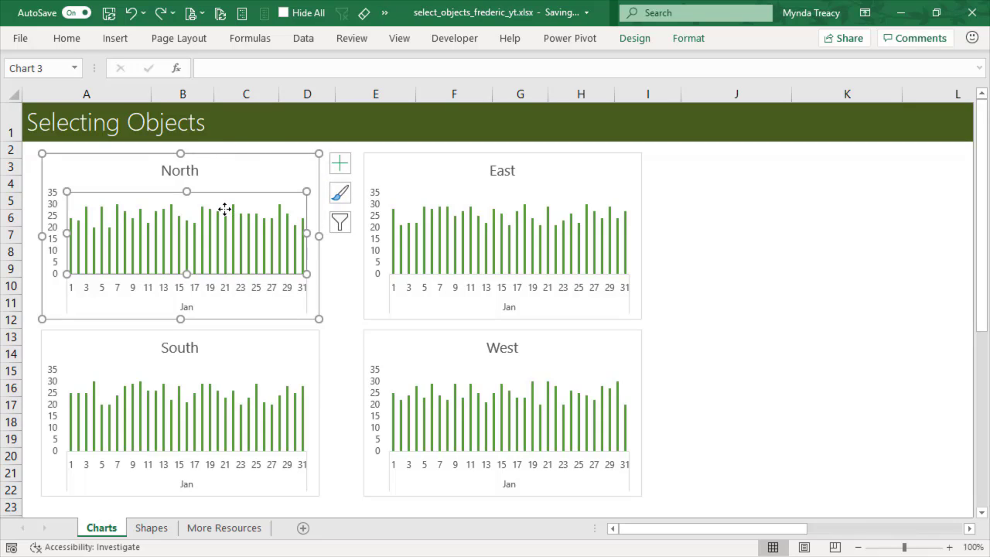
pyautogui.click(232, 159)
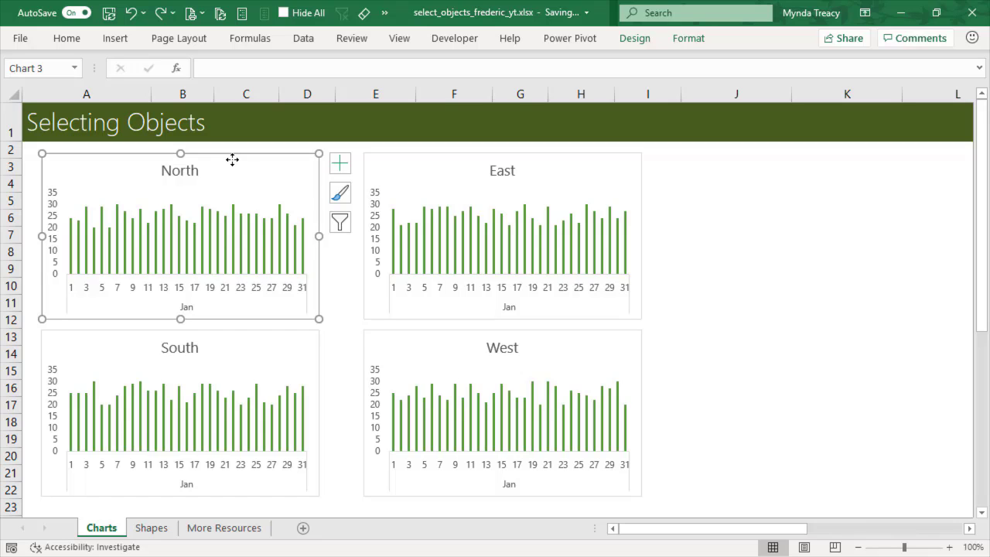
pyautogui.hotkey('ctrl', 'a')
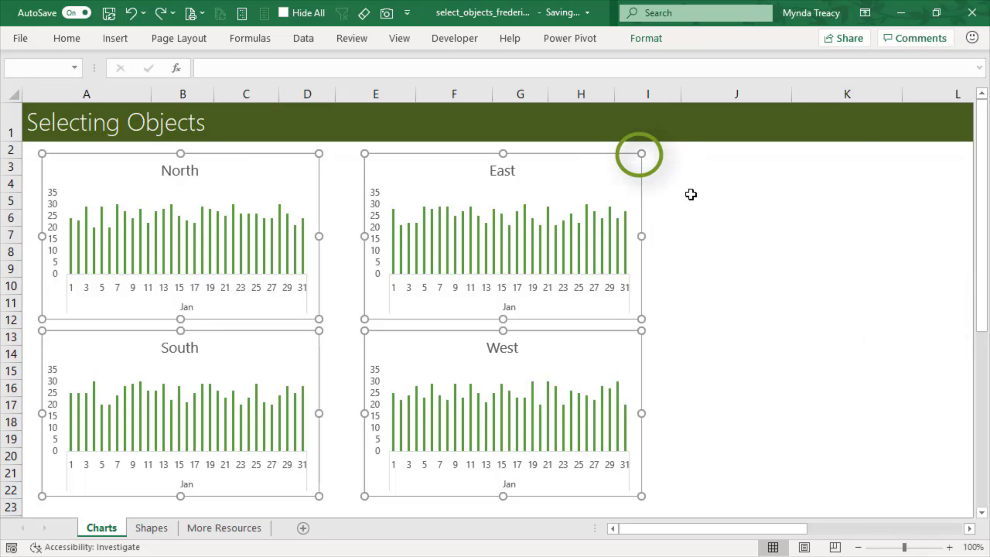
# Set the width of all four selected charts to 10.5 cm
pyautogui.click(653, 42)
pyautogui.click(890, 92)
pyautogui.write('10.5')
pyautogui.press('Return')
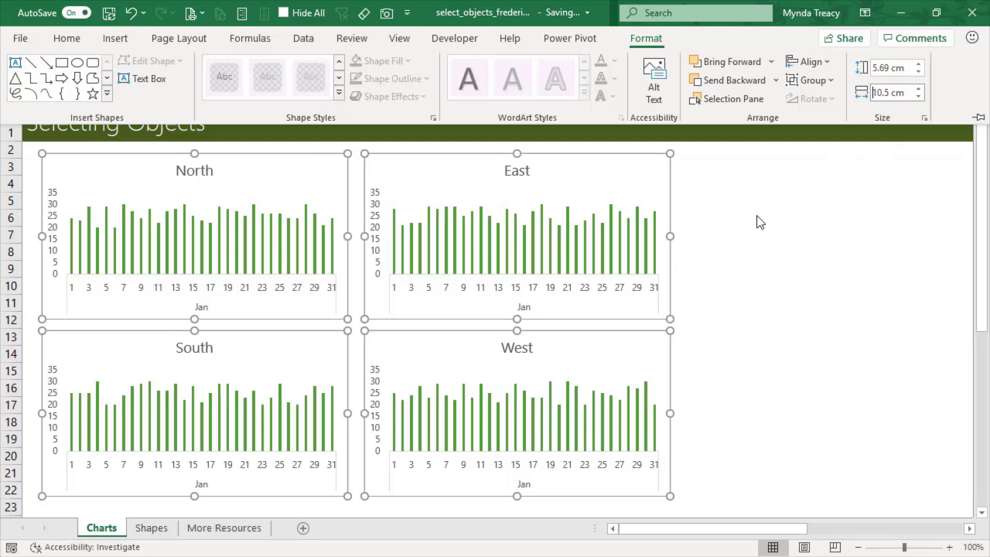
pyautogui.press('Escape')
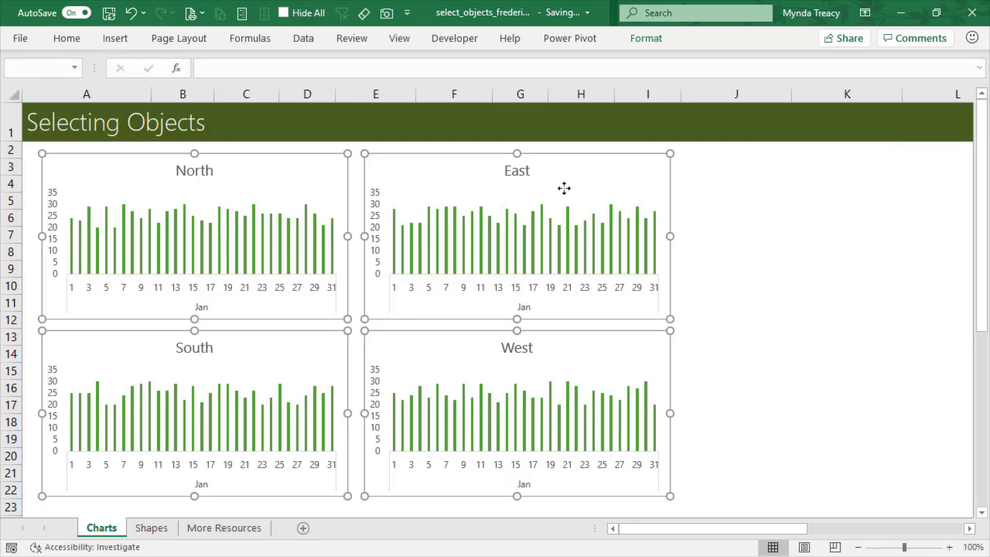
# Ctrl-click East and West out of and back into the selection, then go to Shapes
pyautogui.keyDown('ctrl'); pyautogui.click(435, 157); pyautogui.keyUp('ctrl')
pyautogui.keyDown('ctrl'); pyautogui.click(412, 342); pyautogui.keyUp('ctrl')
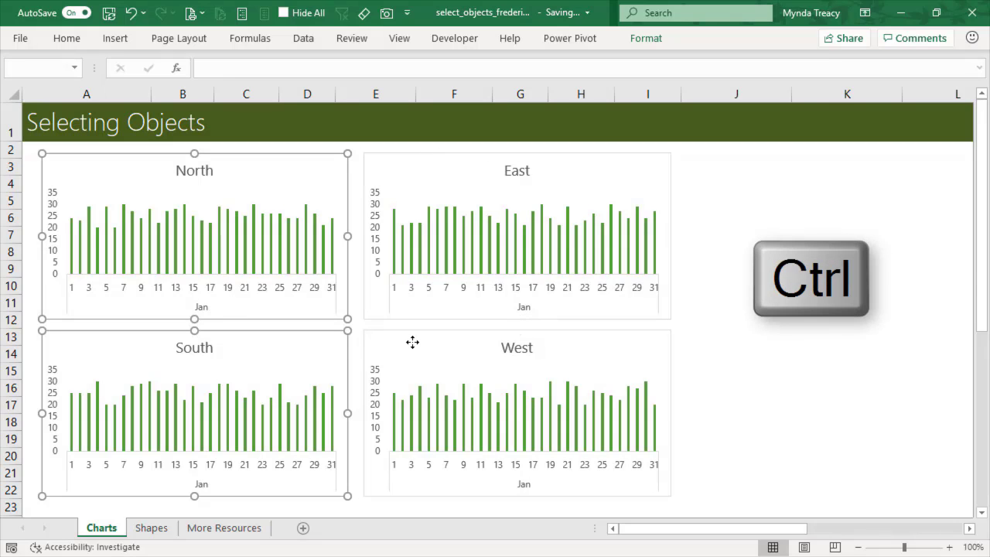
pyautogui.keyDown('ctrl'); pyautogui.click(413, 342); pyautogui.keyUp('ctrl')
pyautogui.keyDown('ctrl'); pyautogui.click(411, 160); pyautogui.keyUp('ctrl')
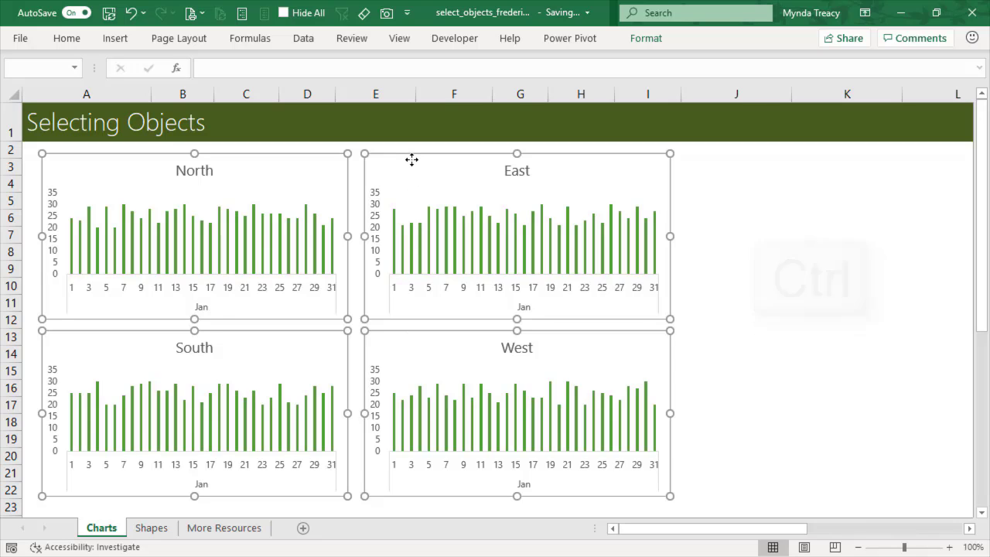
pyautogui.click(703, 207)
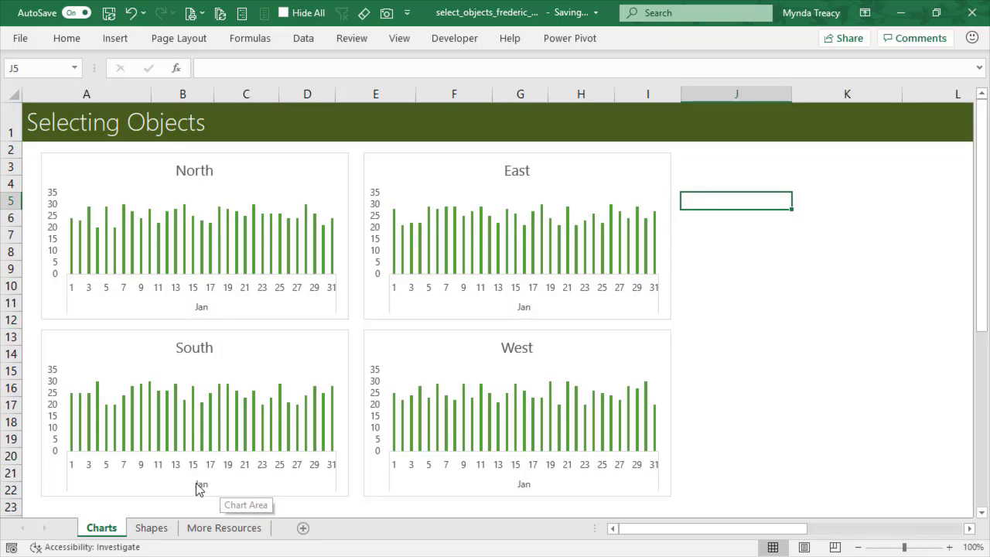
pyautogui.click(150, 527)
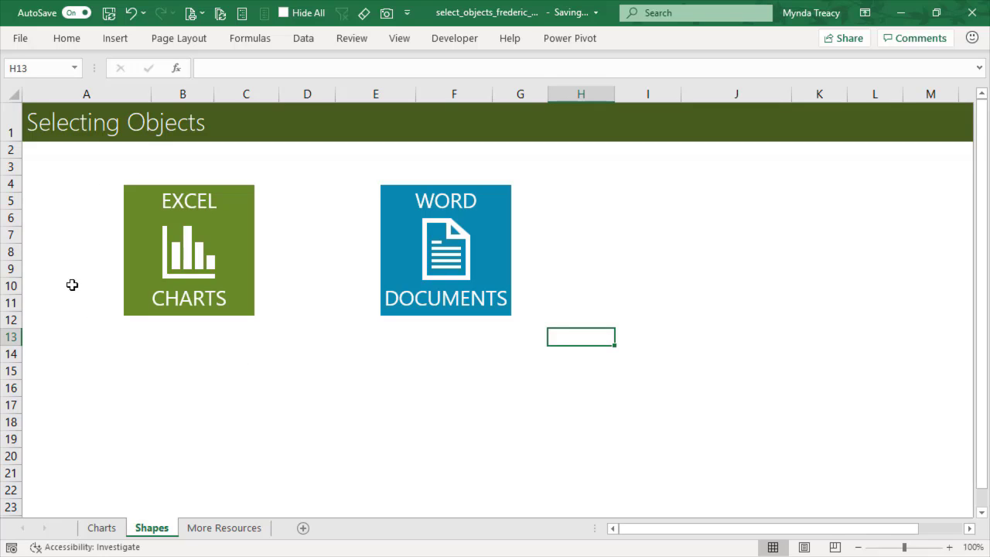
# Select the EXCEL text box and open the Selection Pane from Shape Format
pyautogui.click(229, 204)
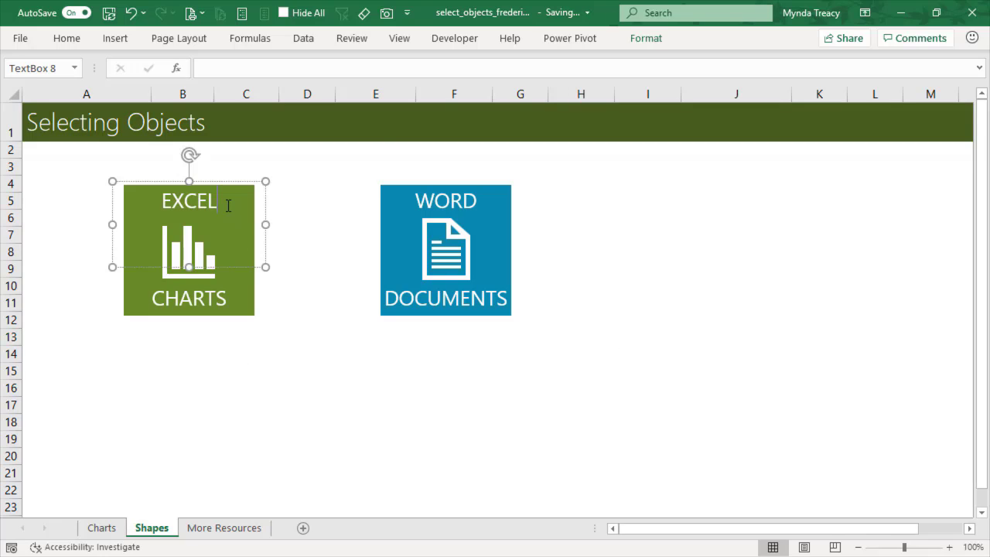
pyautogui.click(648, 38)
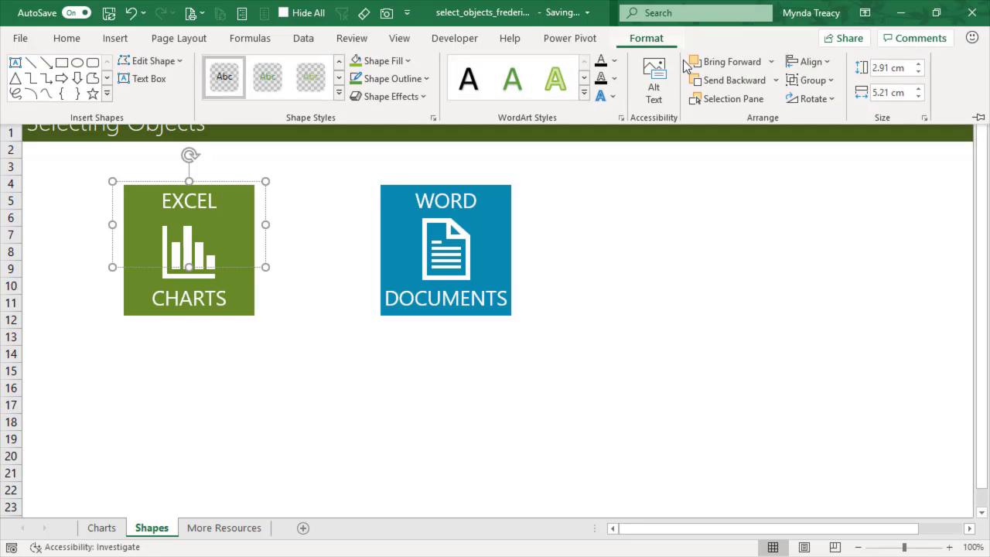
pyautogui.click(719, 101)
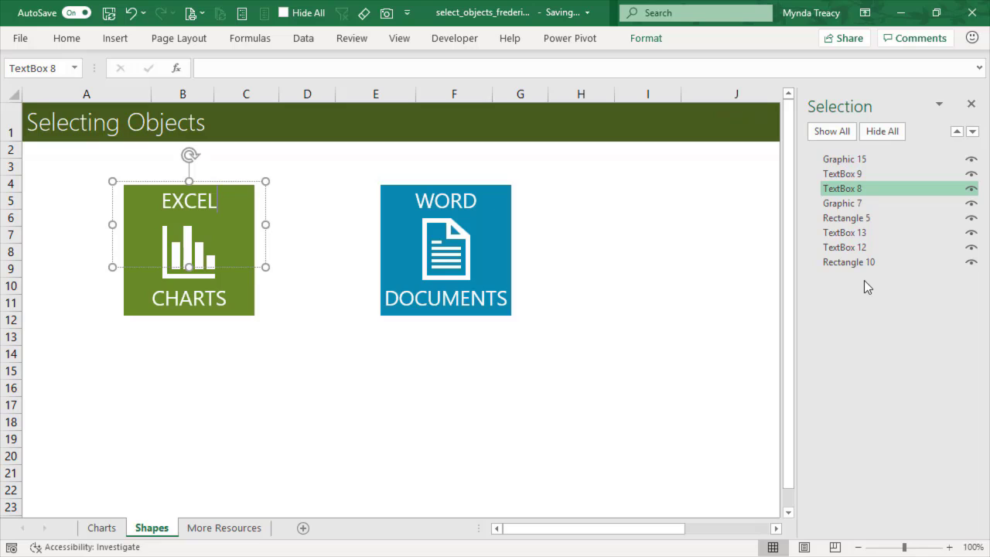
pyautogui.click(300, 349)
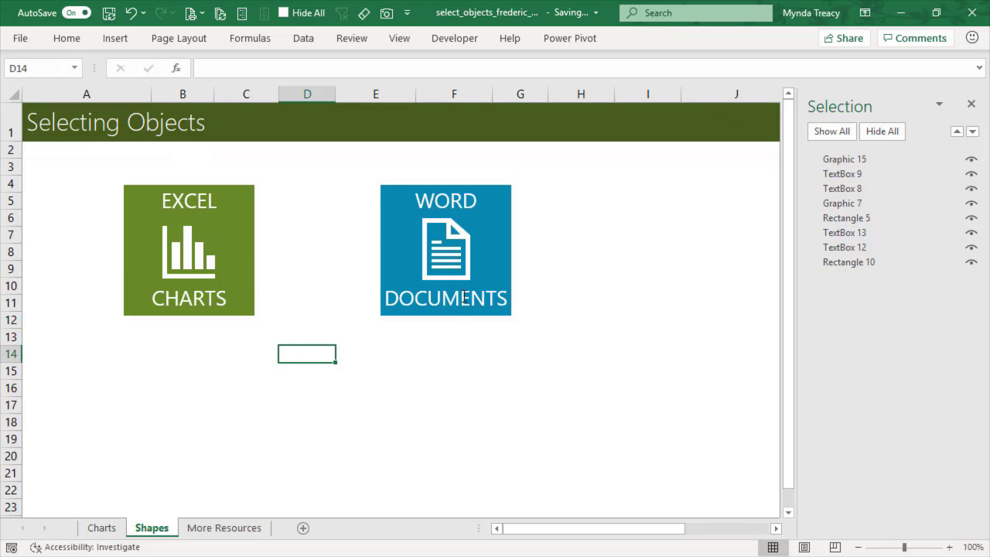
pyautogui.click(228, 215)
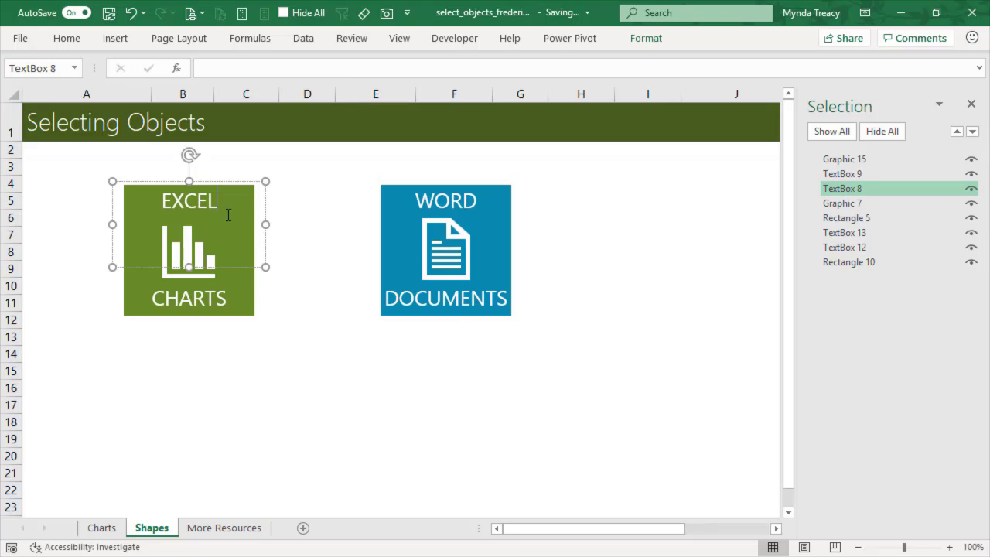
pyautogui.click(225, 286)
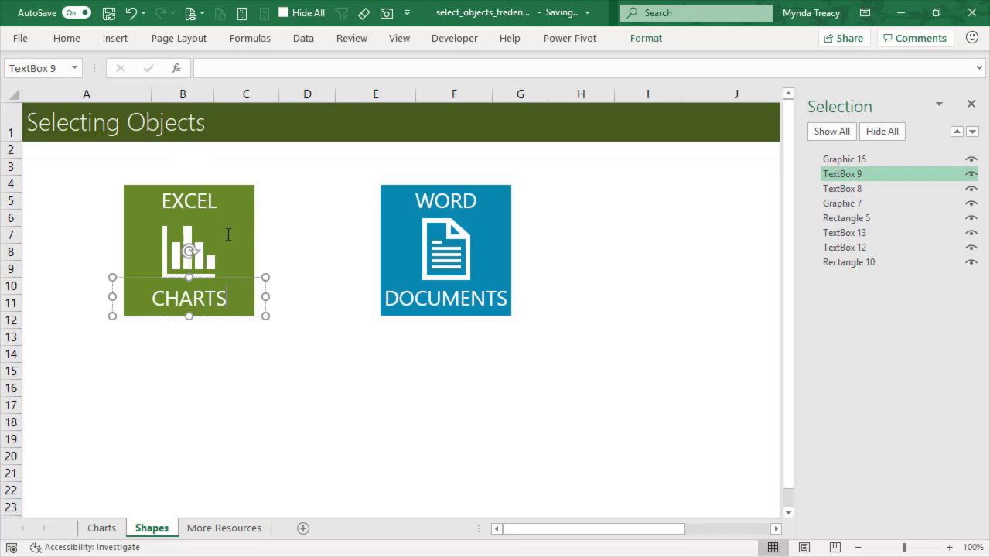
pyautogui.click(313, 282)
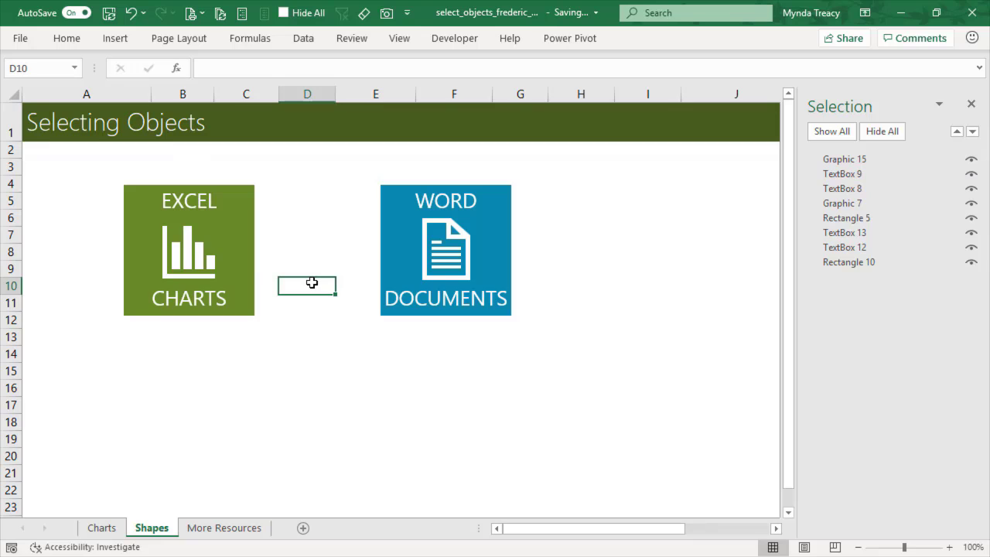
pyautogui.click(239, 216)
pyautogui.keyDown('shift'); pyautogui.click(228, 290); pyautogui.keyUp('shift')
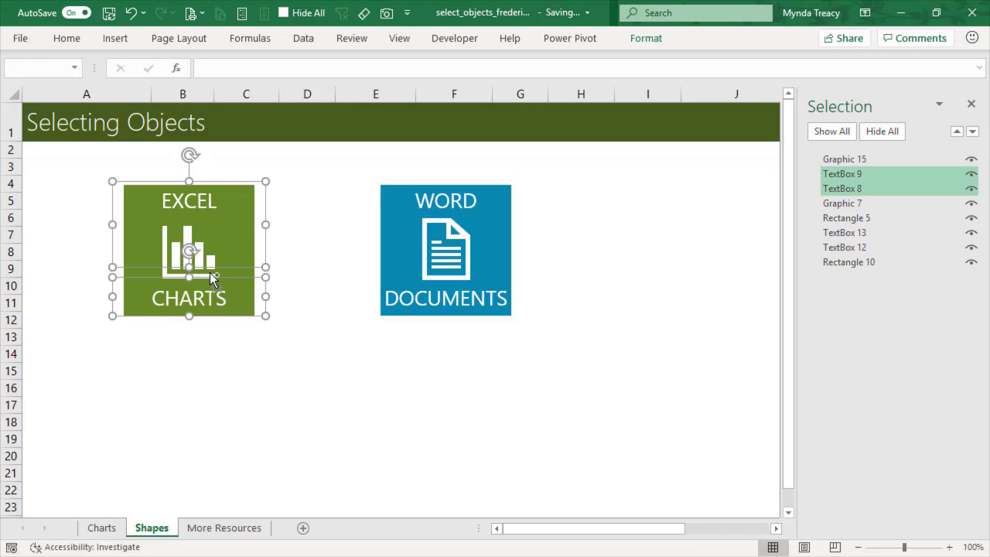
pyautogui.keyDown('shift'); pyautogui.click(214, 275); pyautogui.keyUp('shift')
pyautogui.keyDown('shift'); pyautogui.click(225, 253); pyautogui.keyUp('shift')
pyautogui.click(332, 352)
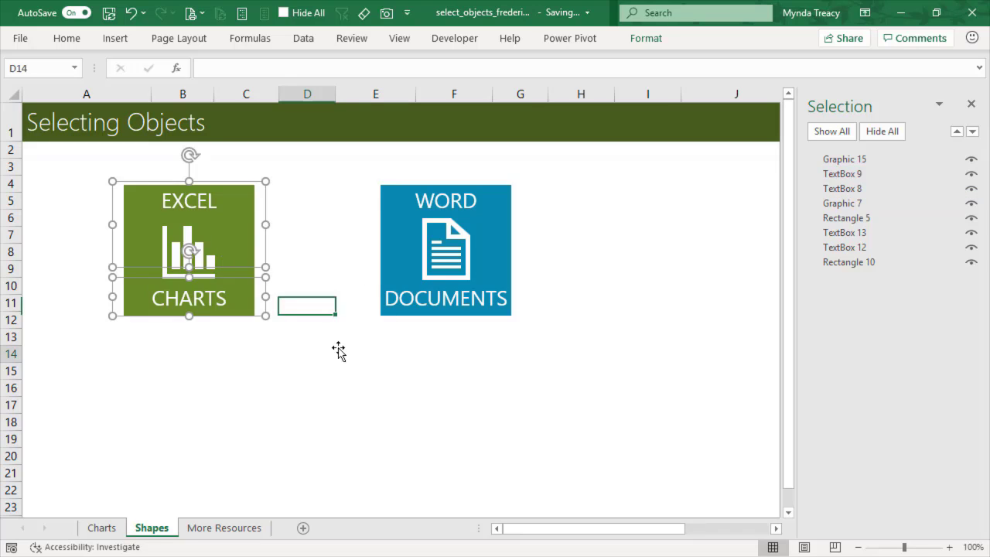
pyautogui.click(861, 163)
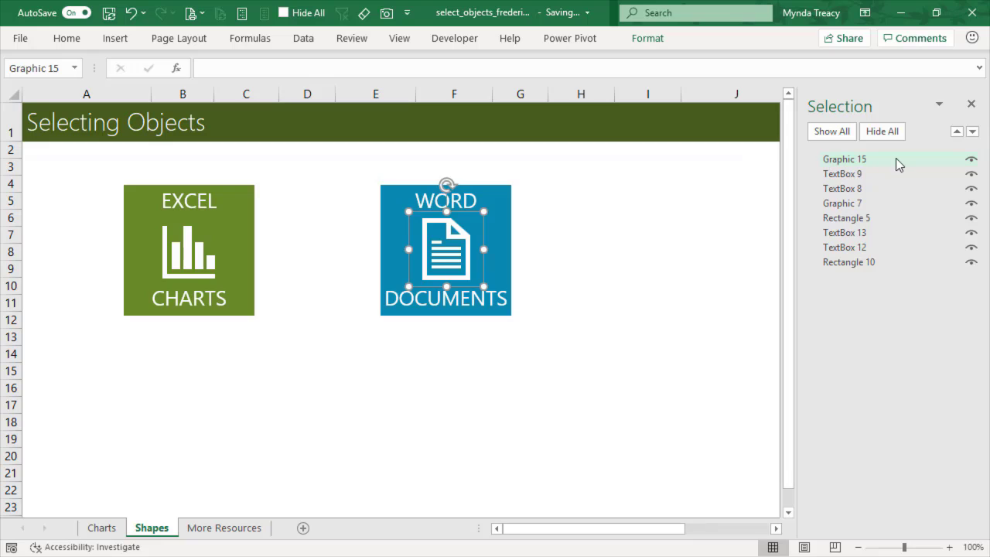
pyautogui.keyDown('ctrl'); pyautogui.click(880, 172); pyautogui.keyUp('ctrl')
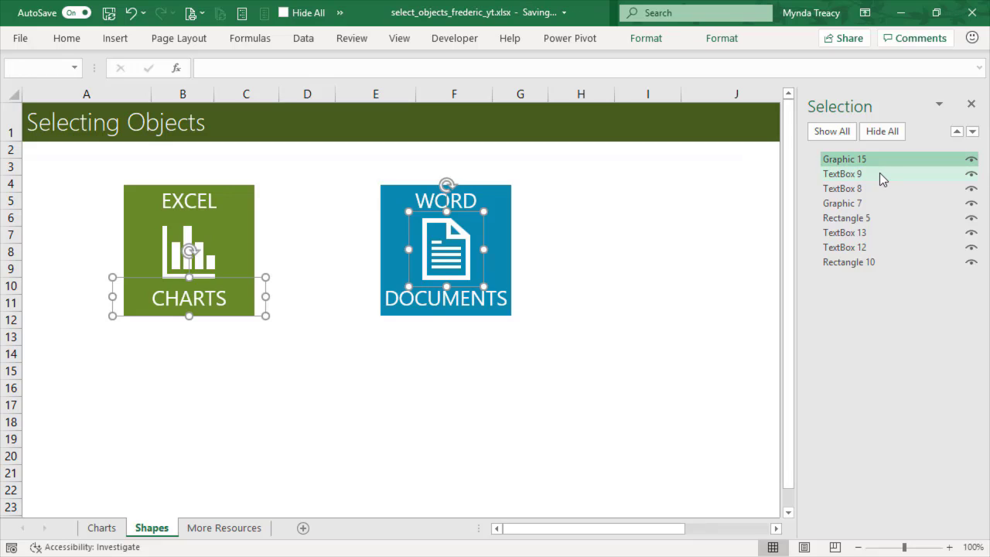
pyautogui.keyDown('ctrl'); pyautogui.click(870, 184); pyautogui.keyUp('ctrl')
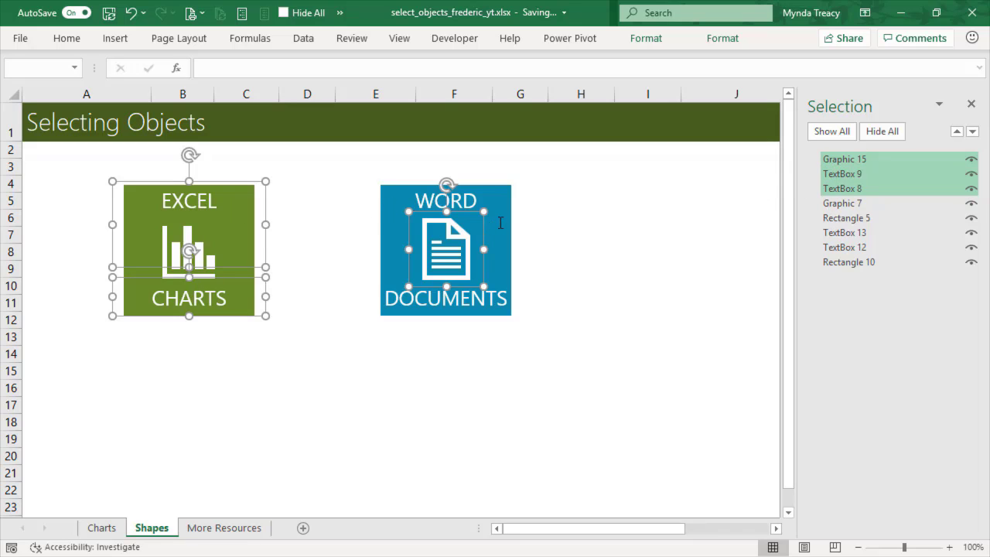
pyautogui.click(602, 227)
pyautogui.click(834, 161)
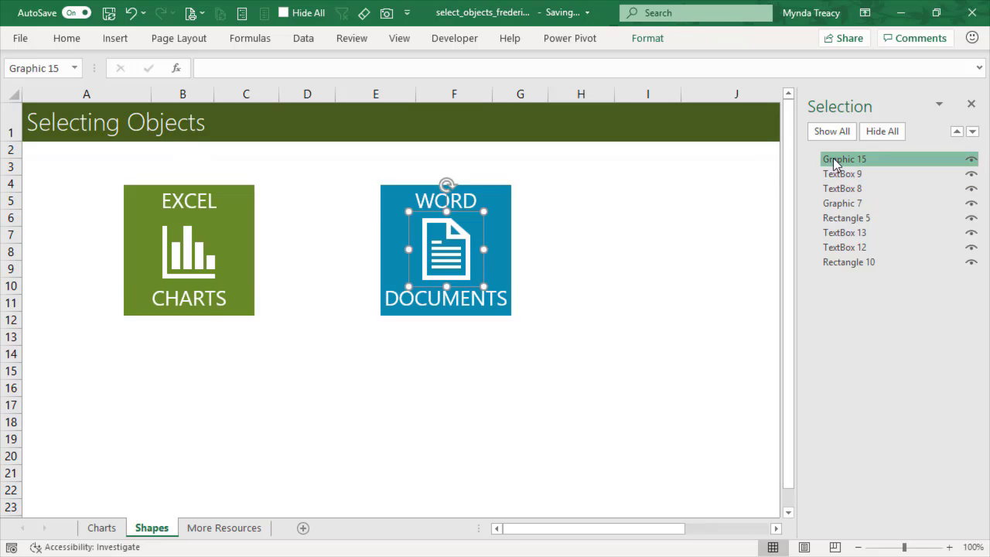
pyautogui.click(838, 159)
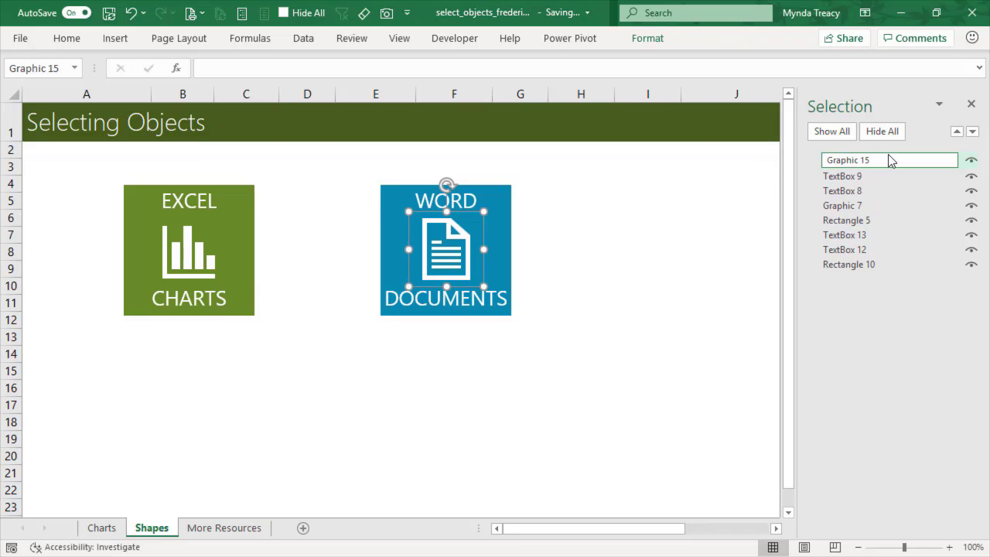
pyautogui.moveTo(872, 160); pyautogui.dragTo(814, 157)
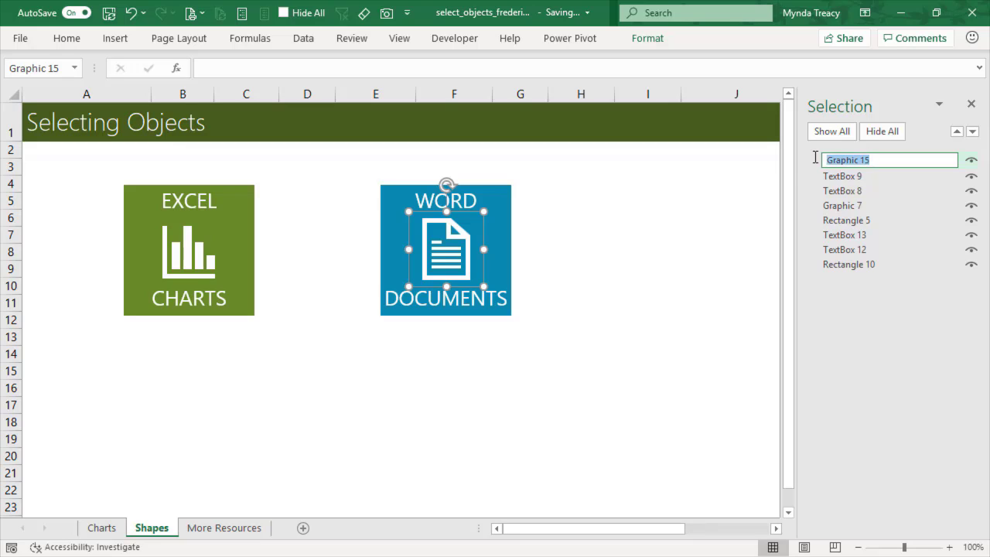
pyautogui.press('Return')
pyautogui.click(514, 387)
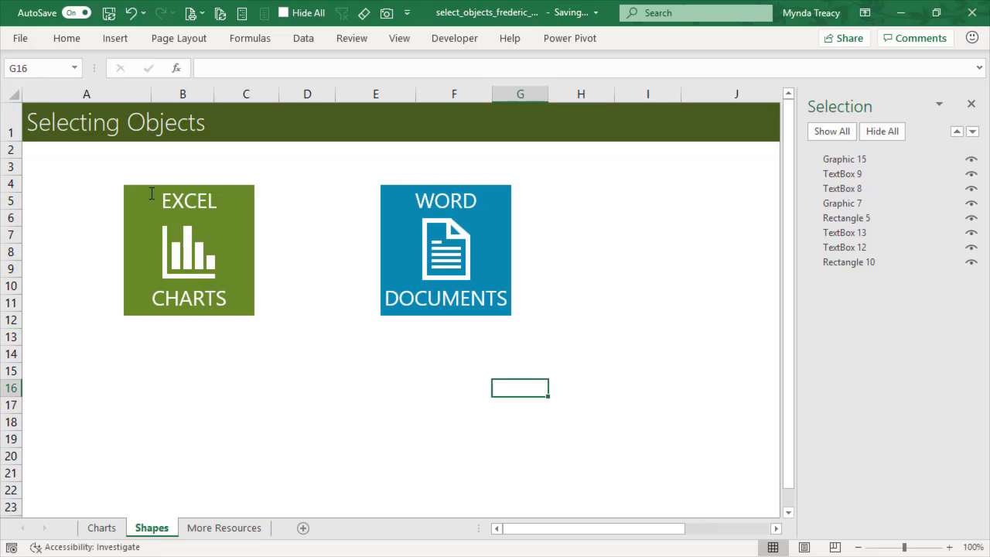
# Turn on Select Objects and marquee-select all pieces of the green EXCEL CHARTS tile
pyautogui.click(68, 38)
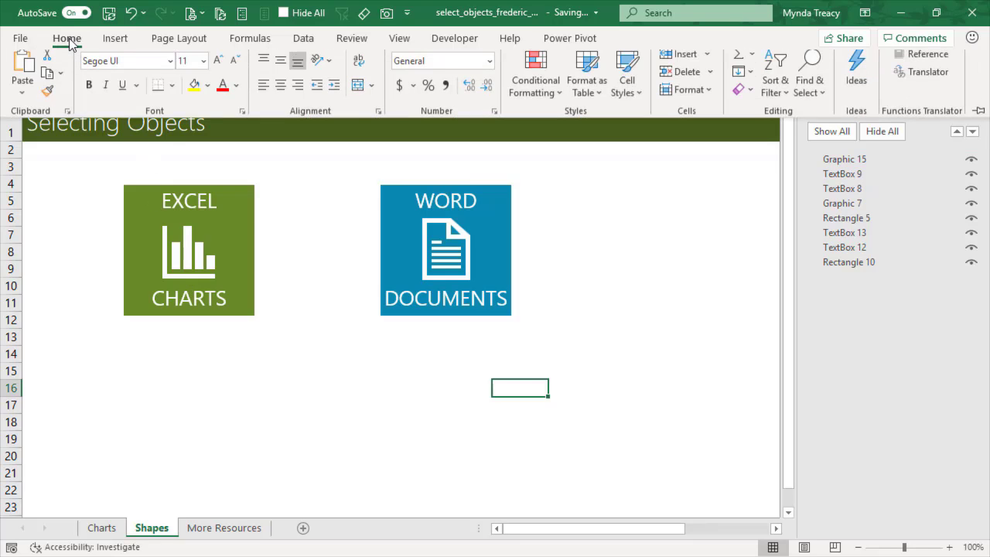
pyautogui.click(809, 87)
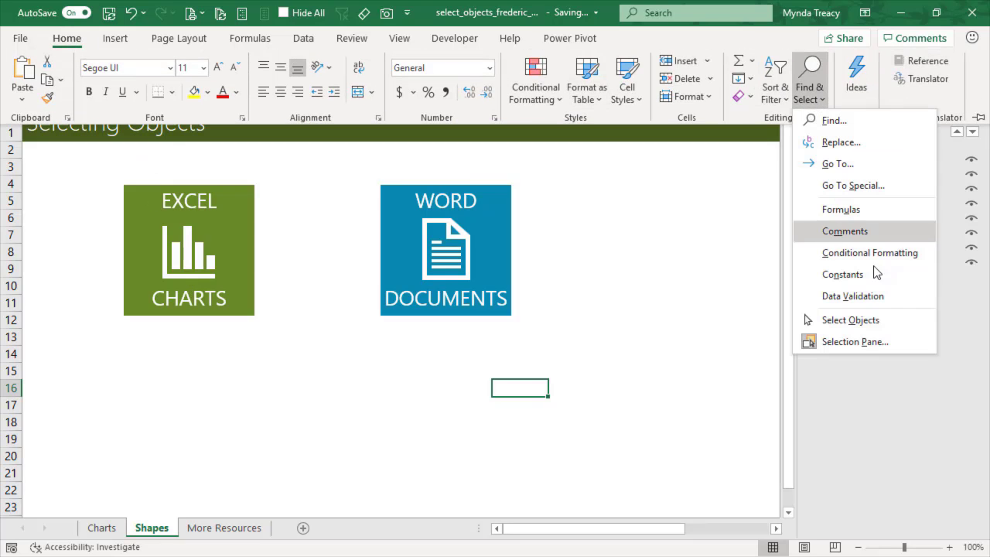
pyautogui.click(886, 321)
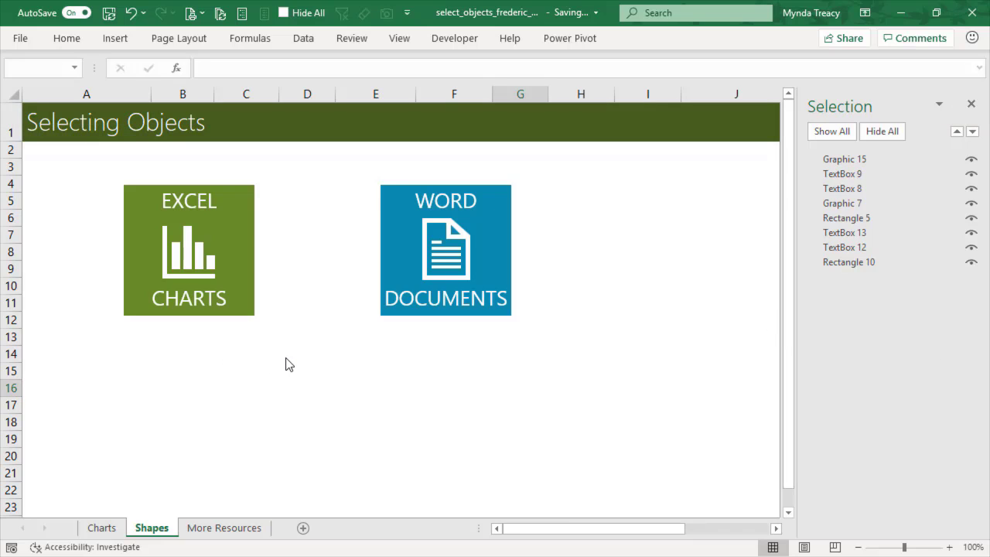
pyautogui.moveTo(299, 361); pyautogui.dragTo(70, 158)
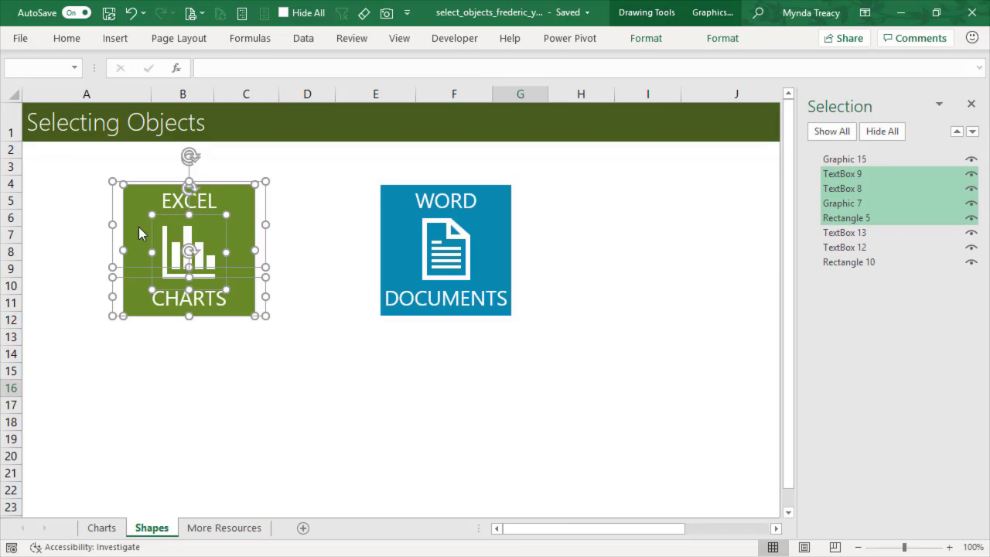
# Group the four selected pieces into Group 2 and deselect it
pyautogui.click(711, 40)
pyautogui.click(597, 81)
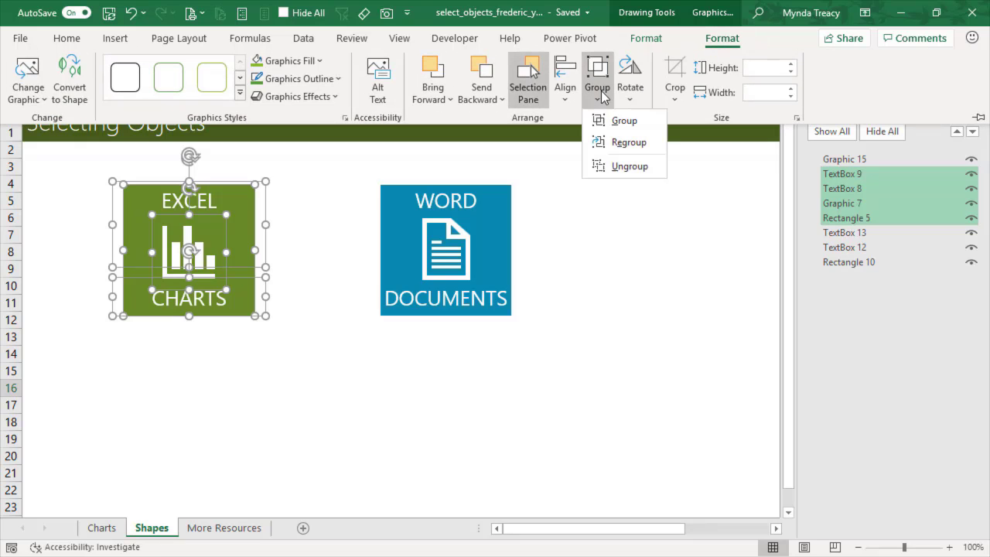
pyautogui.click(624, 121)
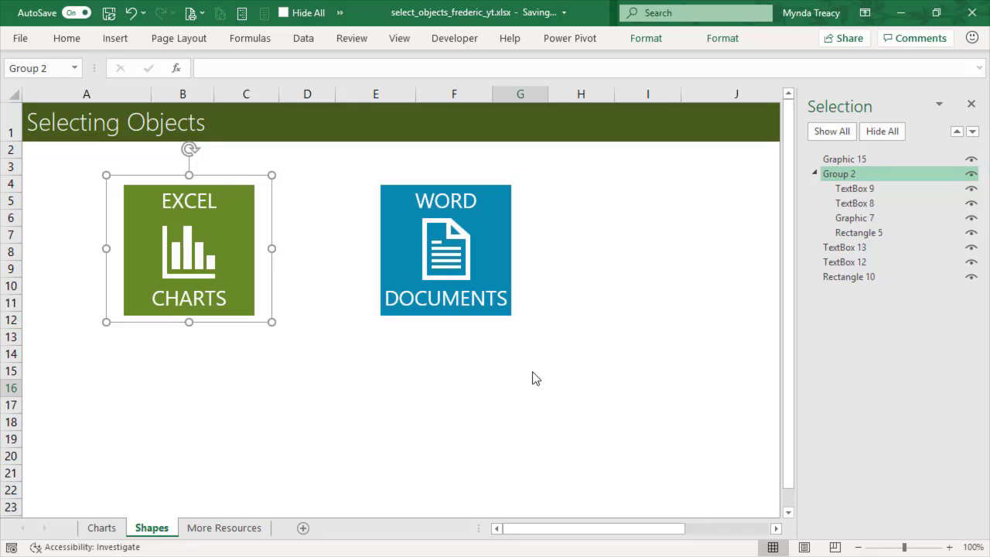
pyautogui.press('Escape')
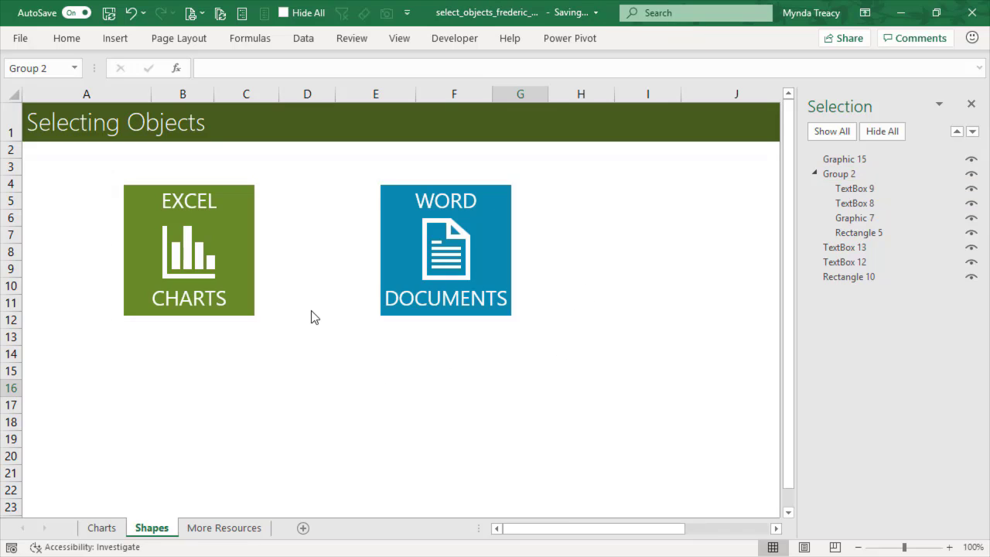
pyautogui.click(65, 42)
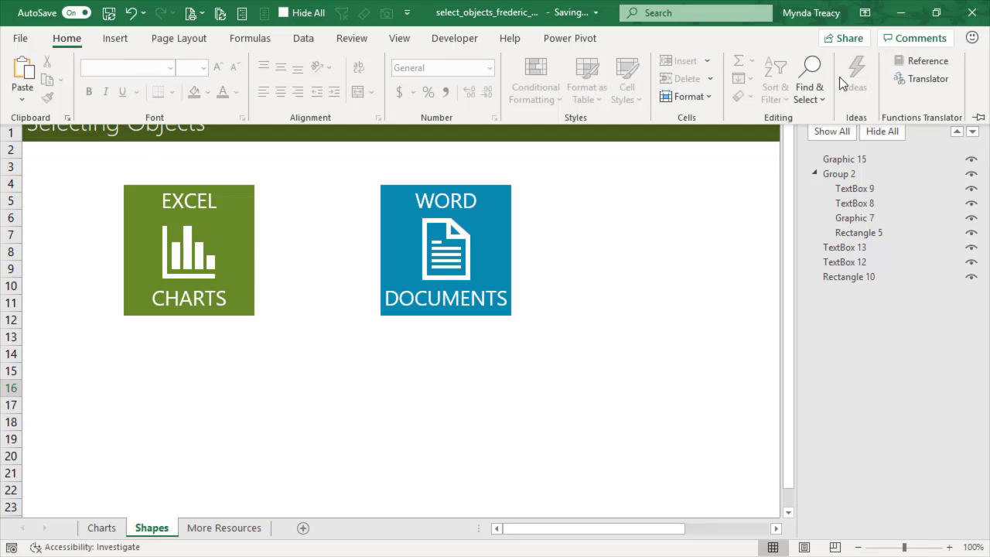
# Turn Select Objects off, then select the grouped tile, test moving it, and undo
pyautogui.click(823, 96)
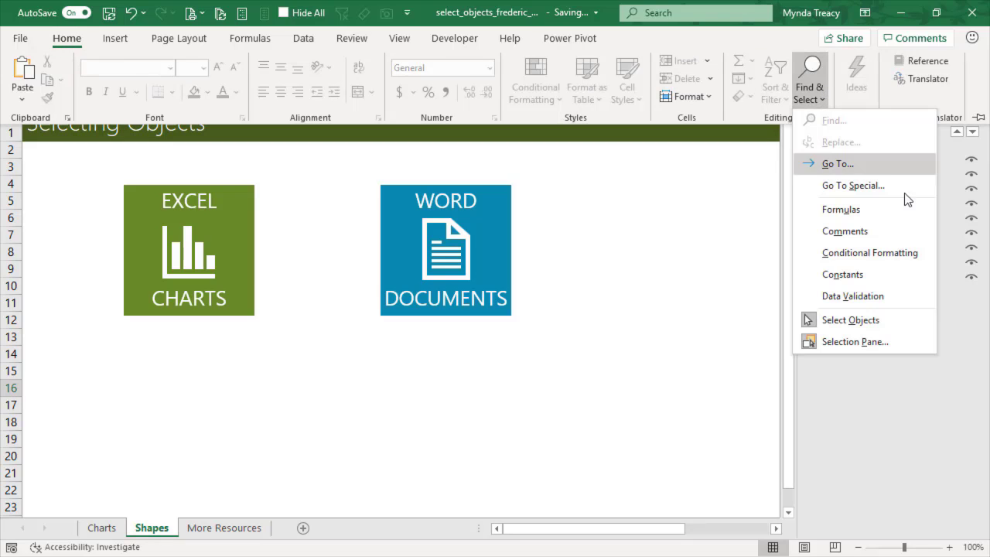
pyautogui.click(902, 318)
pyautogui.click(382, 370)
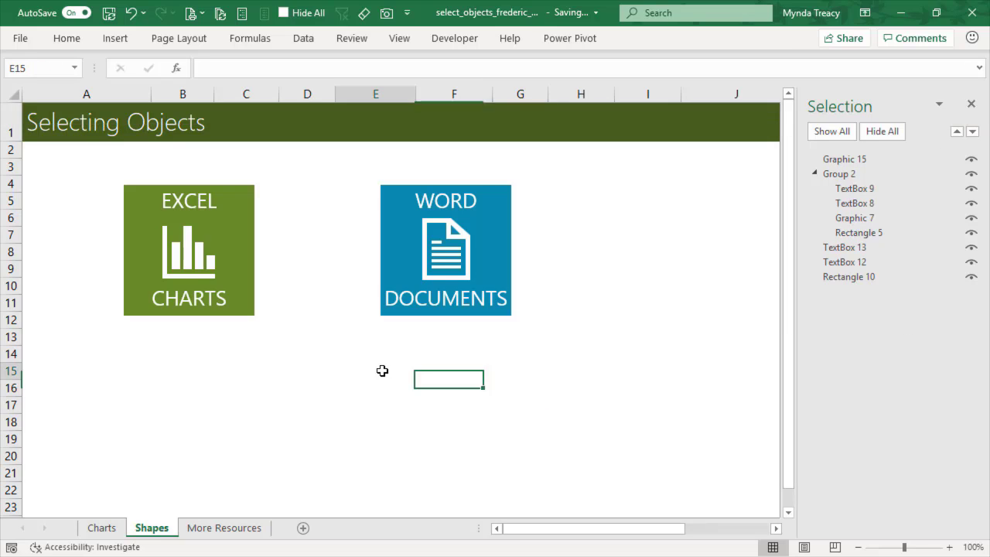
pyautogui.click(223, 179)
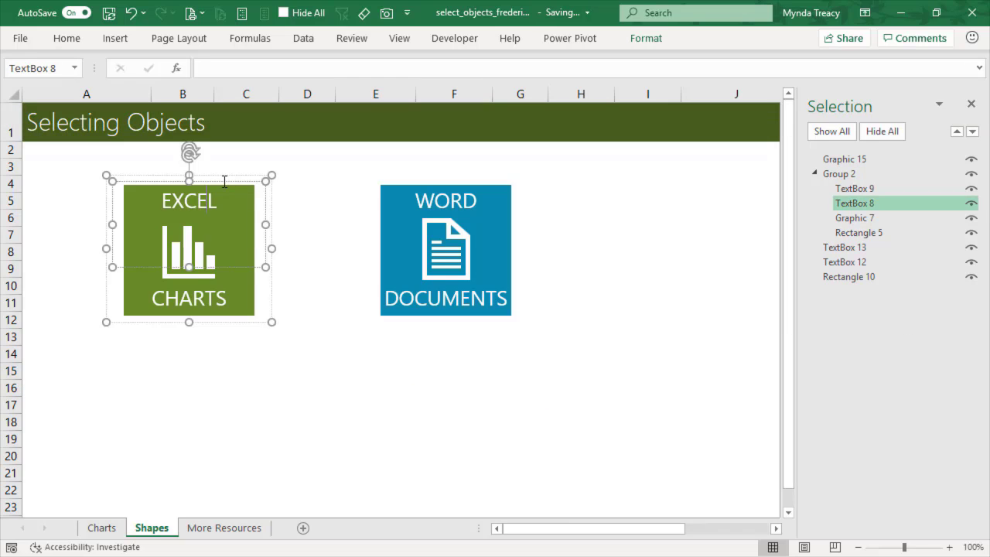
pyautogui.click(218, 176)
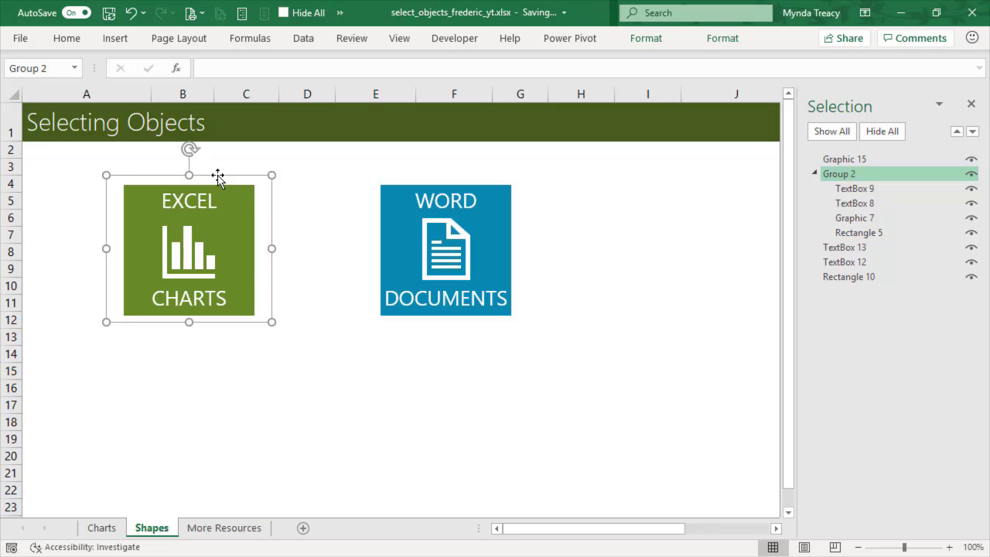
pyautogui.moveTo(218, 176)
pyautogui.mouseDown()
pyautogui.moveTo(267, 221)
pyautogui.moveTo(223, 173)
pyautogui.mouseUp()
pyautogui.hotkey('ctrl', 'z')
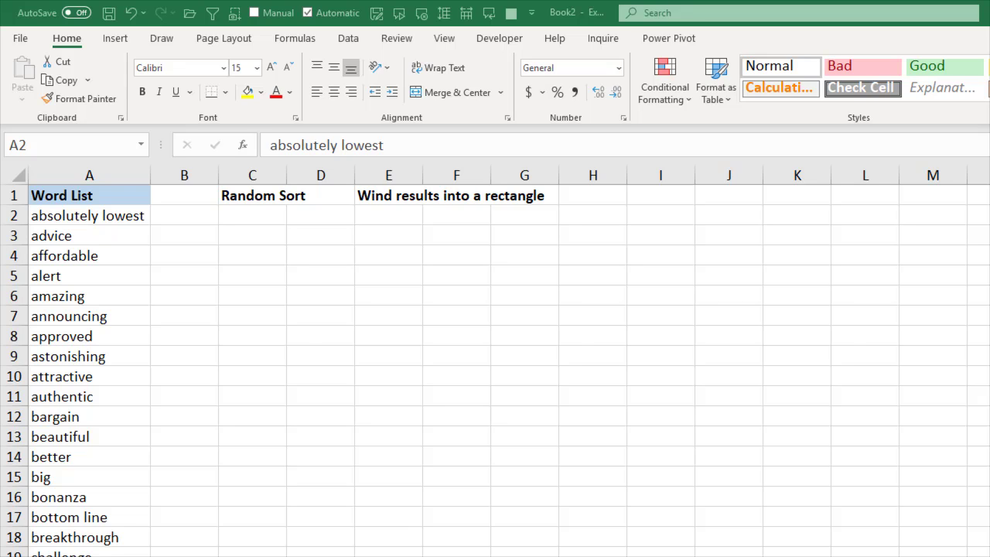
# Page through the Word List from A2 down to its end and back
pyautogui.click(77, 216)
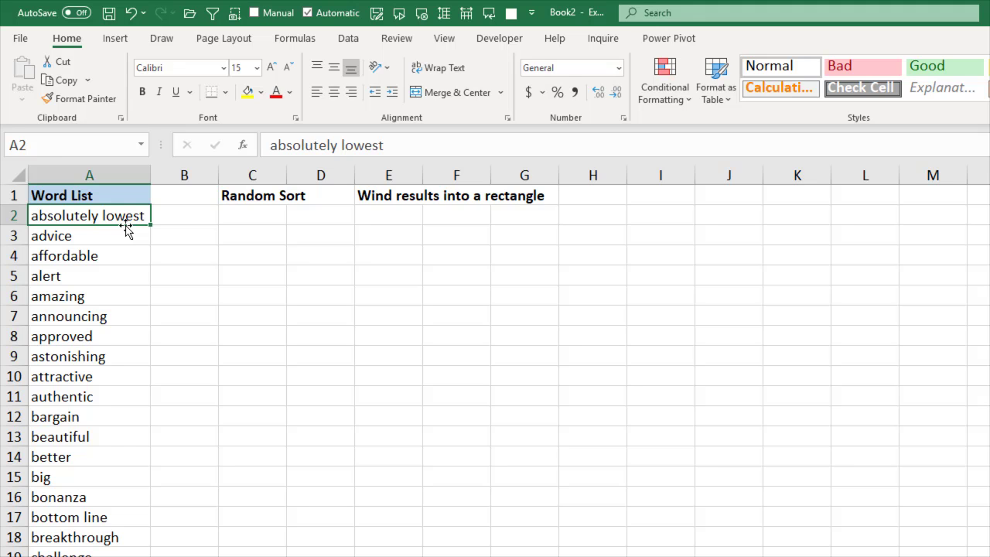
pyautogui.press('pagedown')
pyautogui.press('pagedown')
pyautogui.press('pagedown')
pyautogui.press('pagedown')
pyautogui.press('pageup')
pyautogui.press('pageup')
pyautogui.press('pageup')
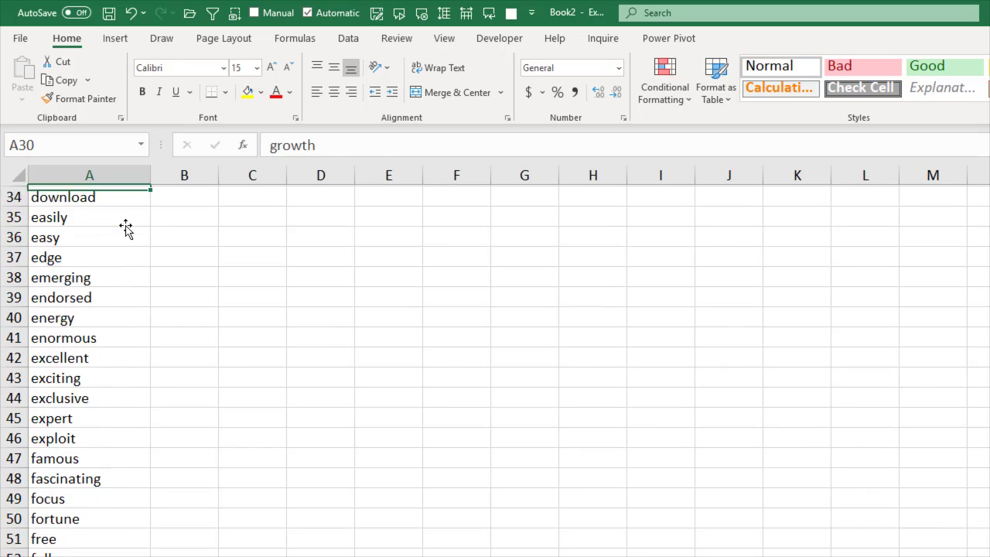
pyautogui.press('pageup')
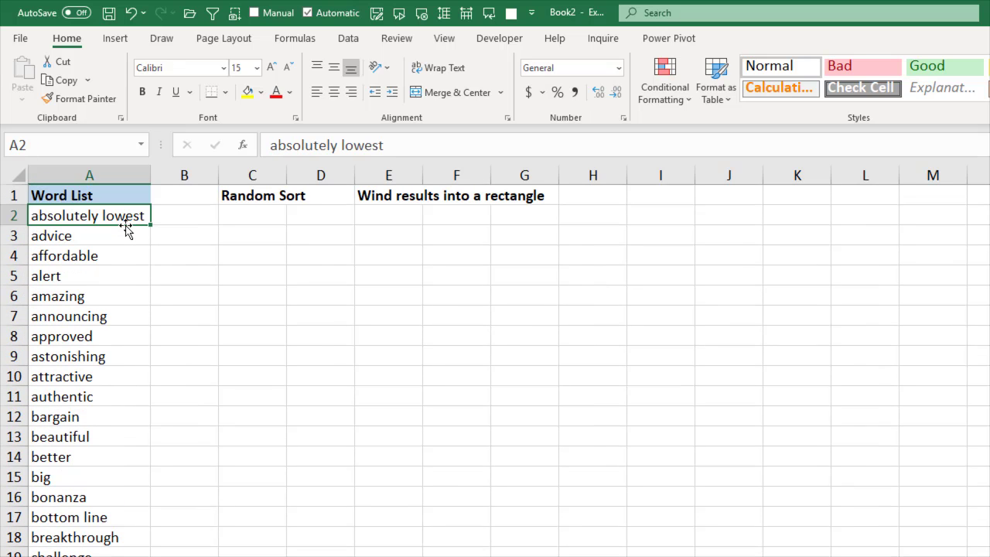
# Enter =SORTBY(A2:A174,RANDARRAY(173)) in C2 and press F9 to reshuffle
pyautogui.click(266, 213)
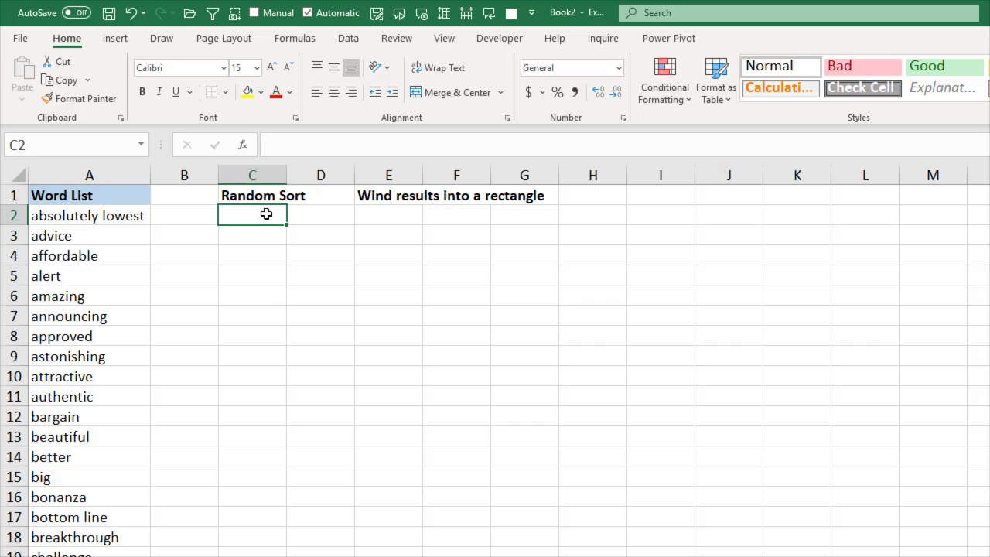
pyautogui.write('=SORT')
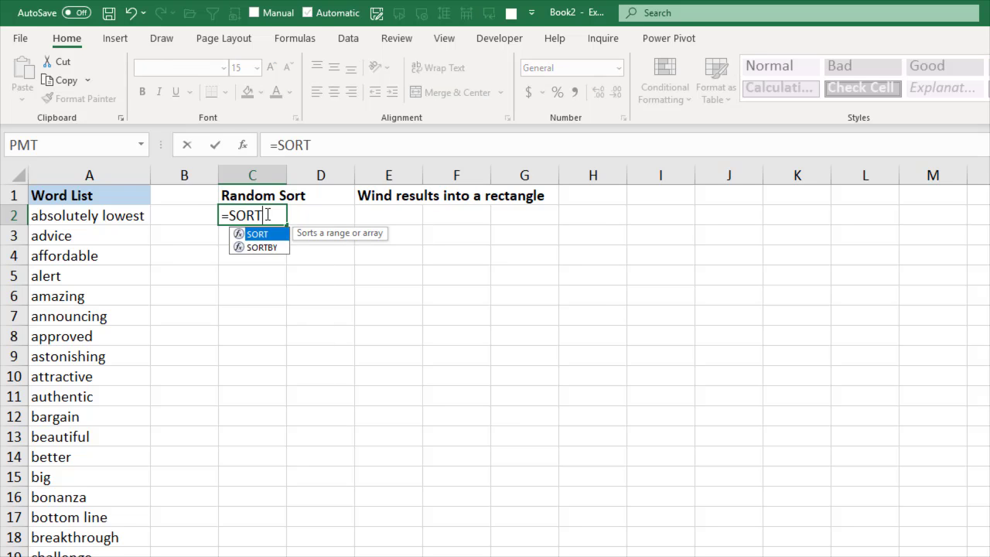
pyautogui.write('BY(')
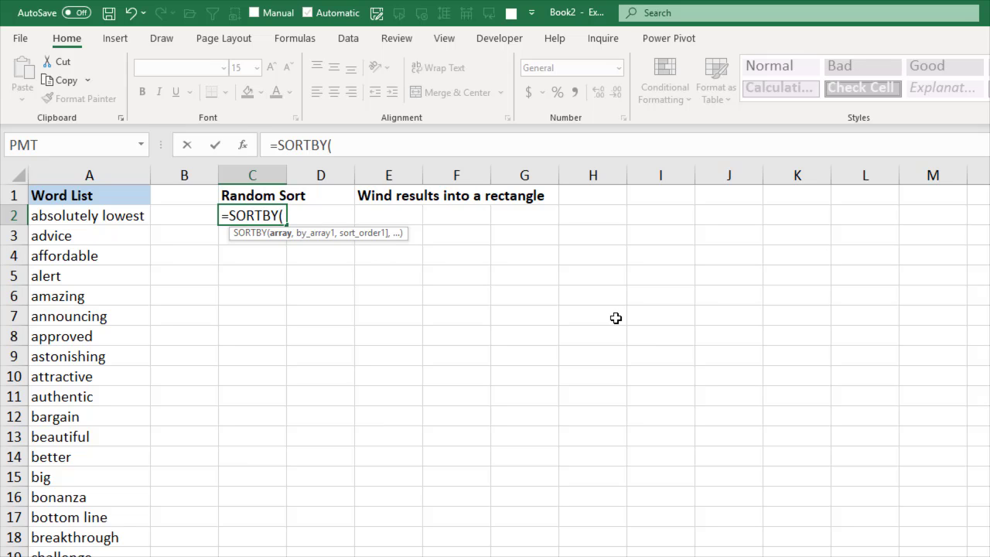
pyautogui.press('Left')
pyautogui.press('Left')
pyautogui.hotkey('ctrl', 'shift', 'Down')
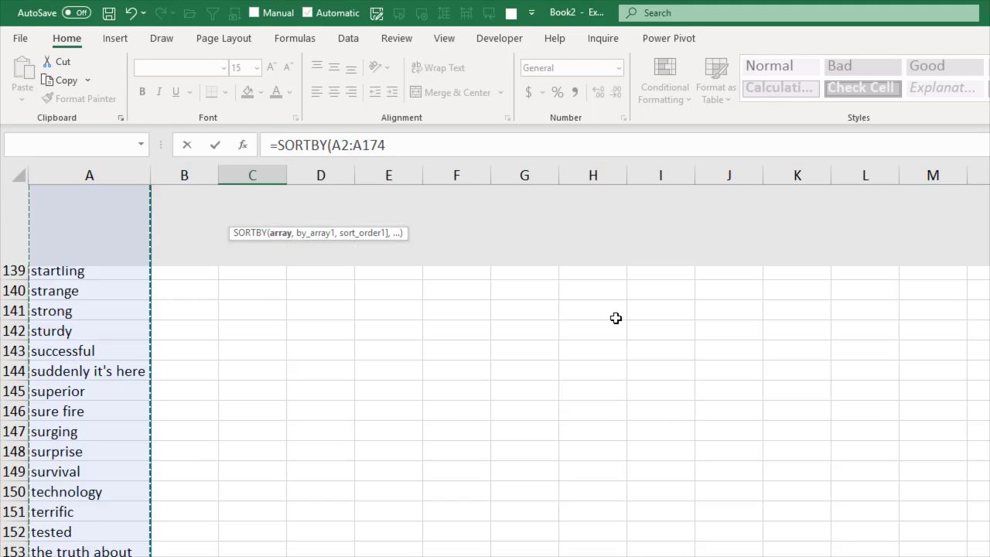
pyautogui.write(',')
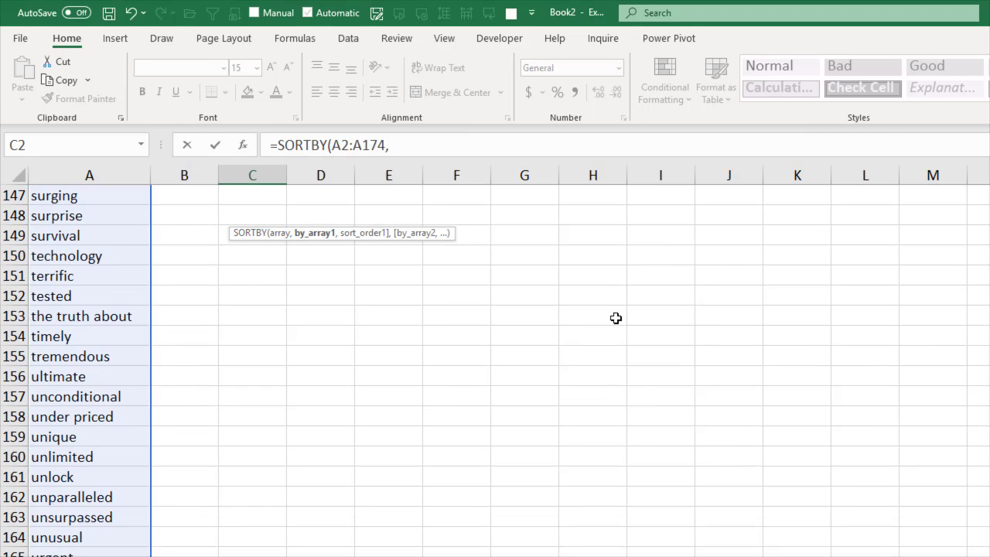
pyautogui.hotkey('ctrl', 'BackSpace')
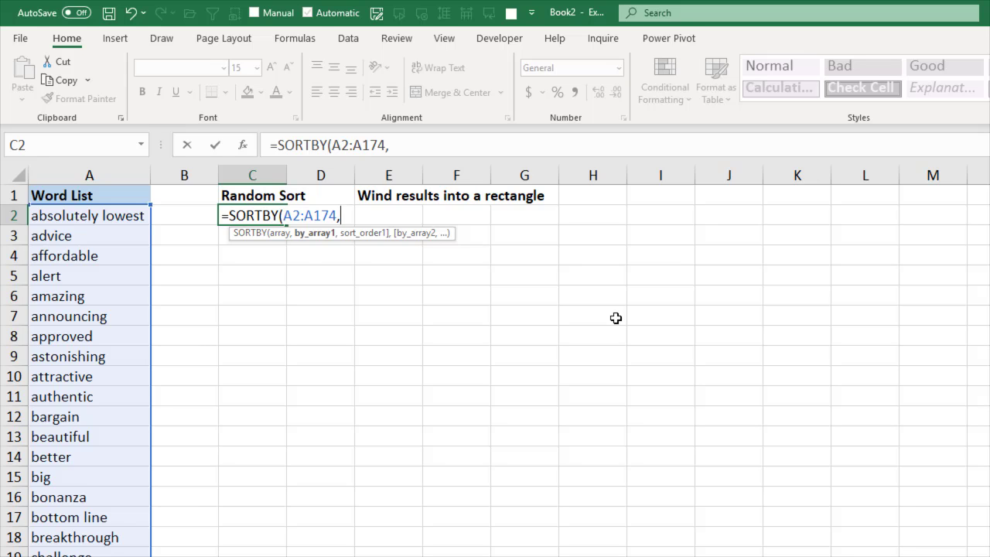
pyautogui.write('RANDR')
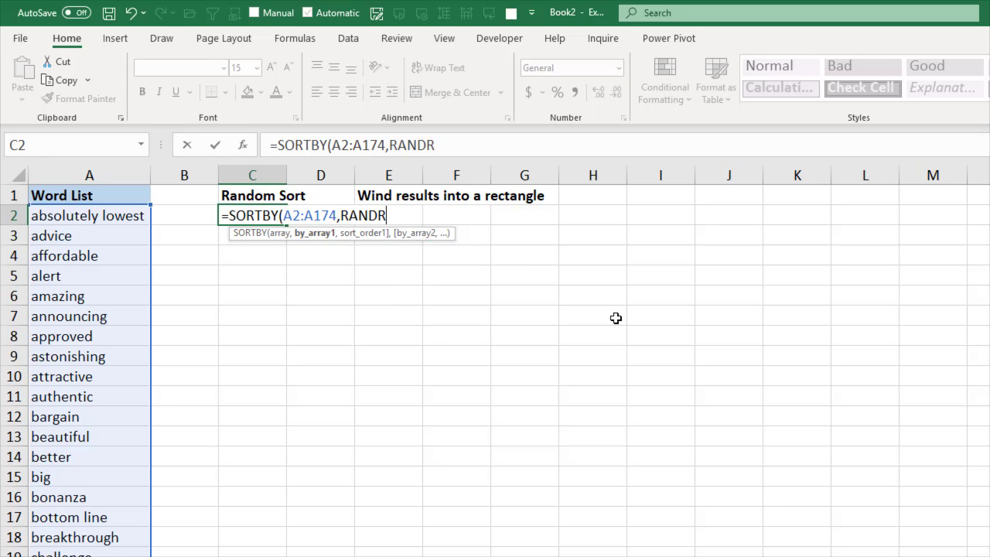
pyautogui.press('BackSpace')
pyautogui.write('ARRA')
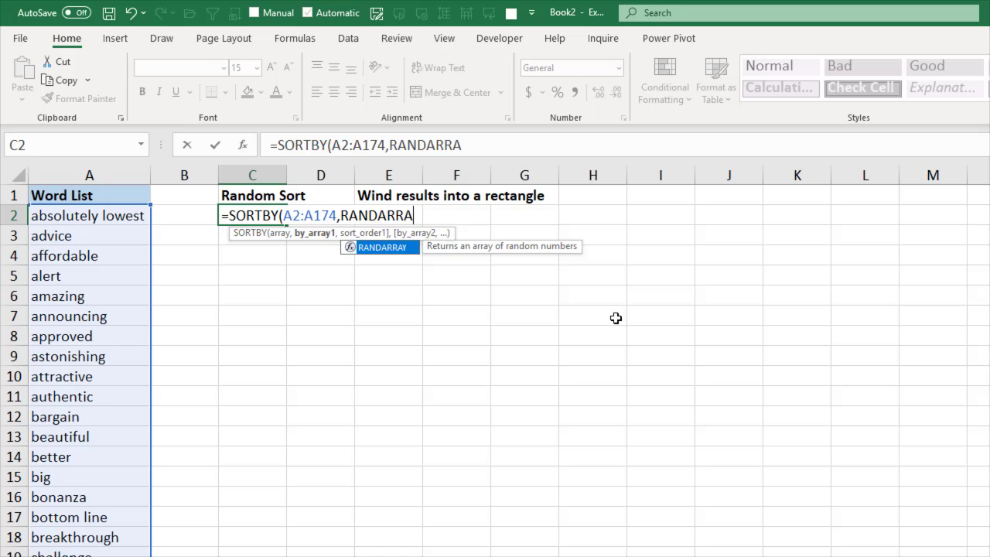
pyautogui.write('Y(173))')
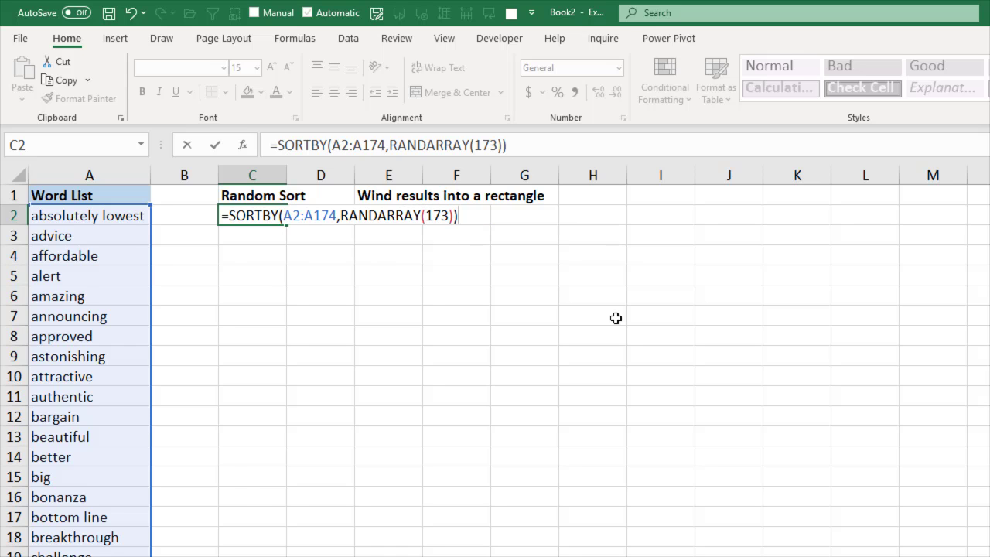
pyautogui.press('Return')
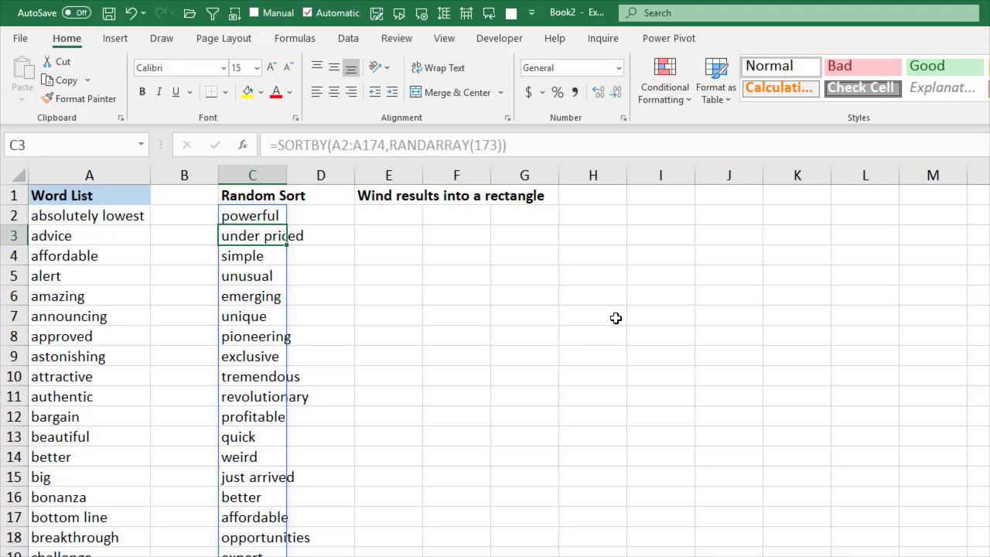
pyautogui.press('F9')
pyautogui.press('F9')
pyautogui.press('F9')
pyautogui.press('F9')
pyautogui.press('F9')
pyautogui.press('F9')
pyautogui.press('F9')
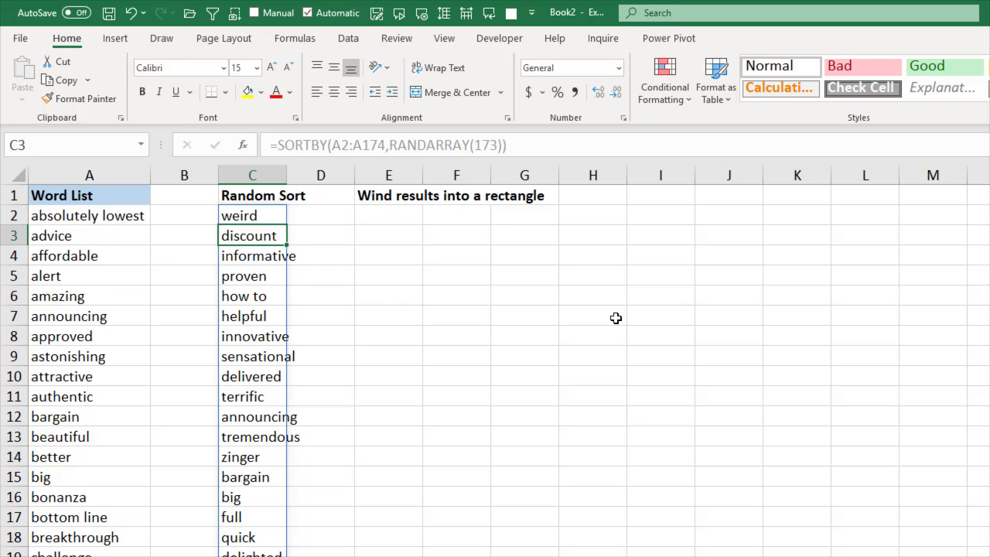
pyautogui.click(399, 214)
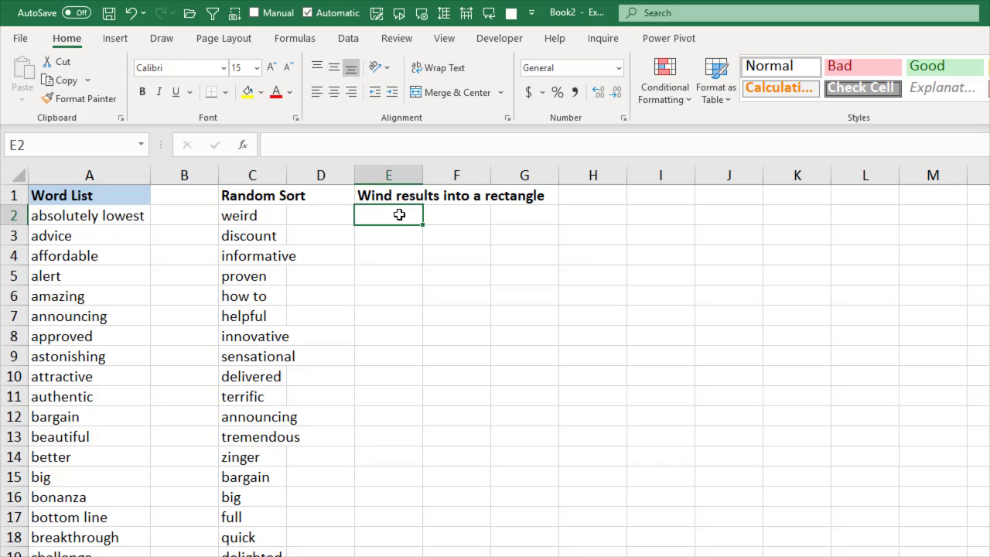
# Enter =INDEX(C2#,SEQUENCE(18,10)) in E2, then press F9 twice to reshuffle the grid
pyautogui.write('=INDEX(')
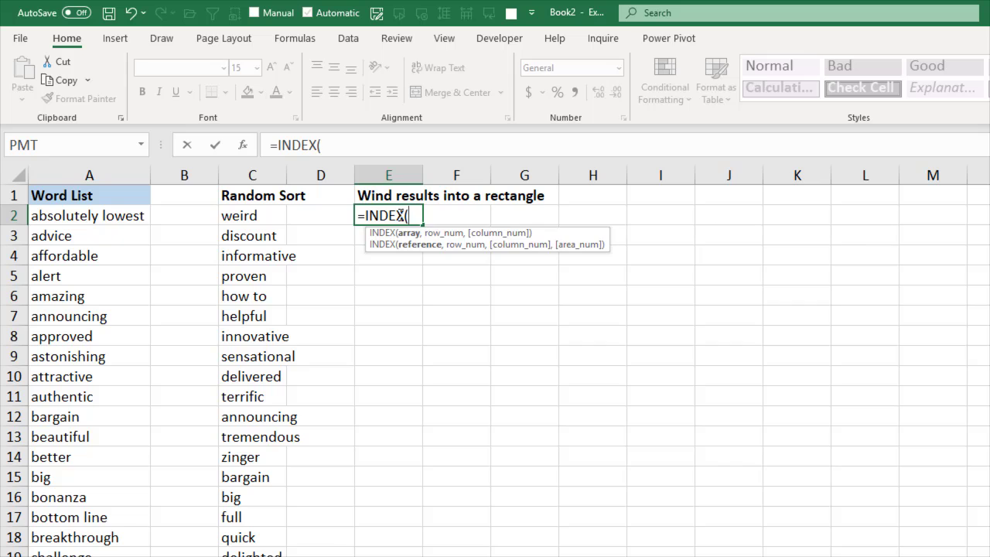
pyautogui.press('Left')
pyautogui.press('Left')
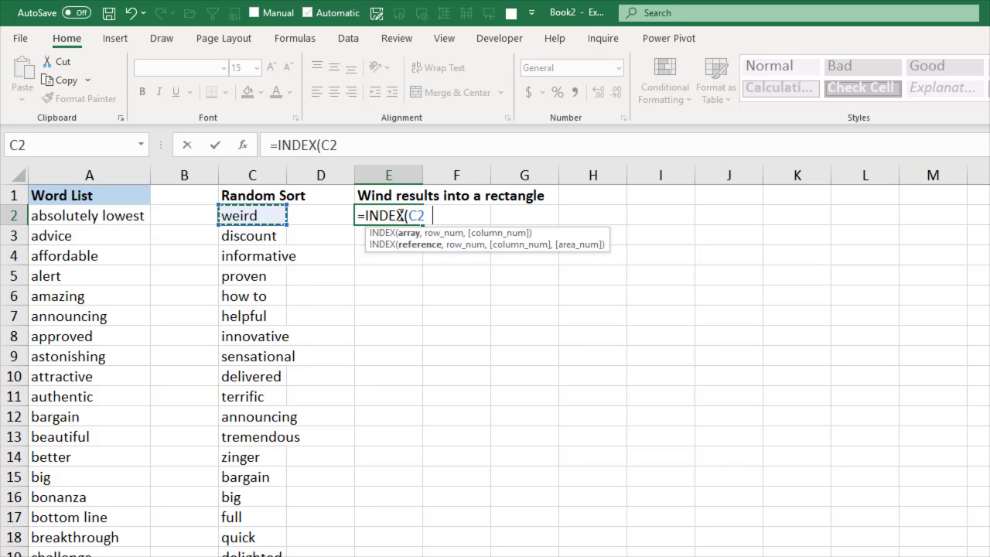
pyautogui.write('#')
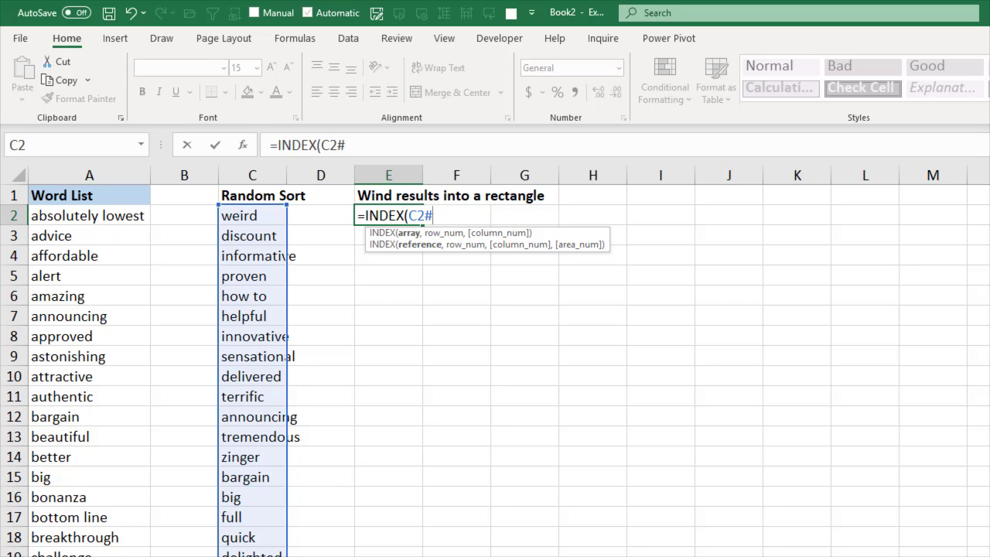
pyautogui.write(',SEQUENCE(')
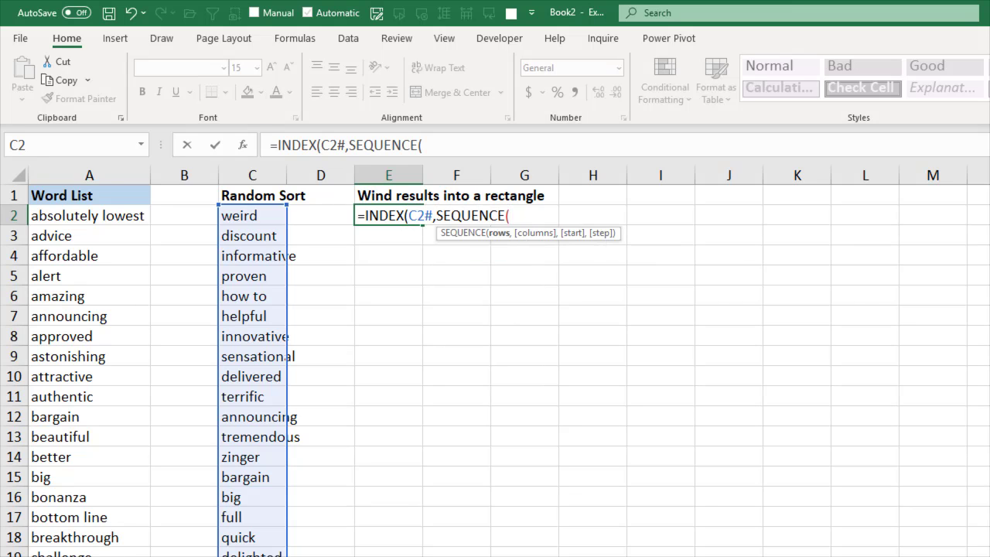
pyautogui.write('18,10)')
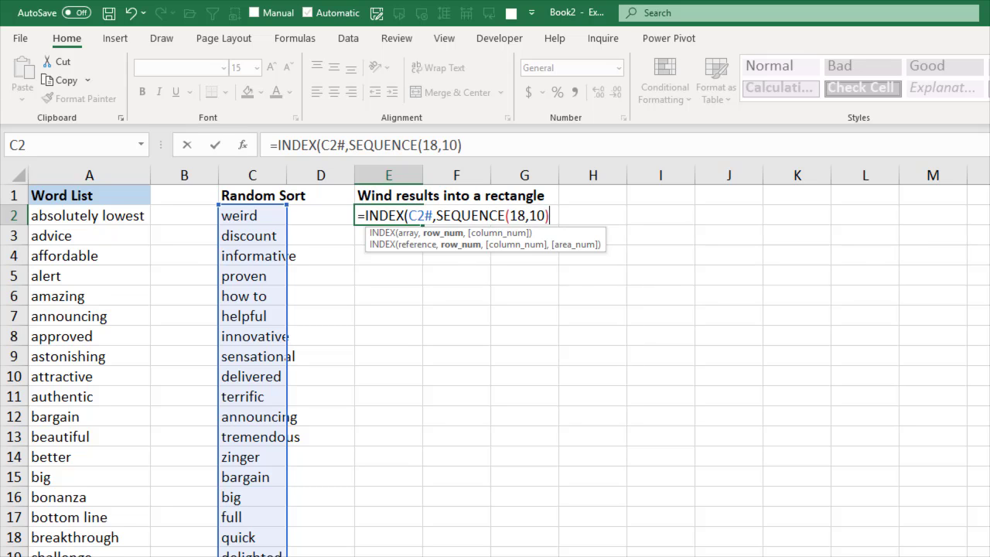
pyautogui.write(')')
pyautogui.press('Return')
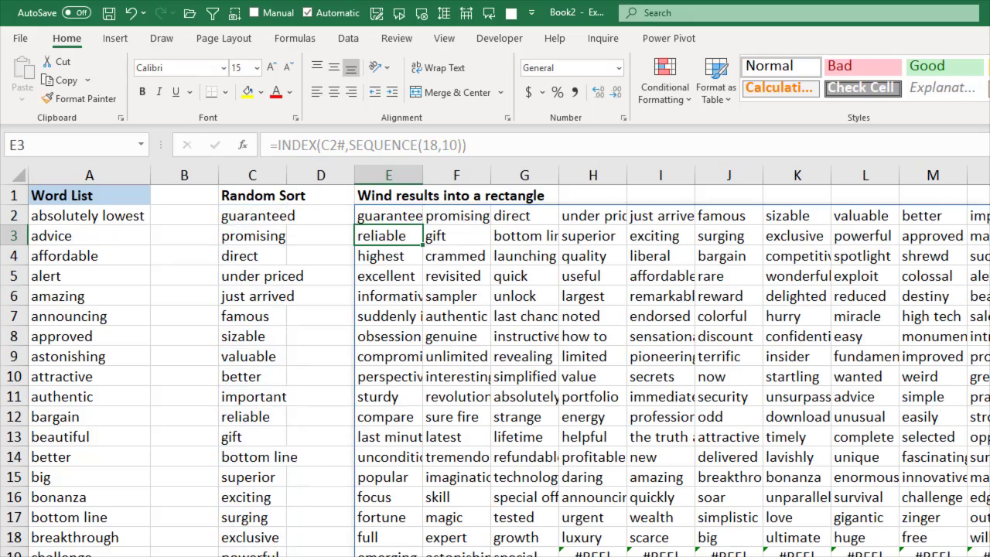
pyautogui.press('F9')
pyautogui.press('F9')
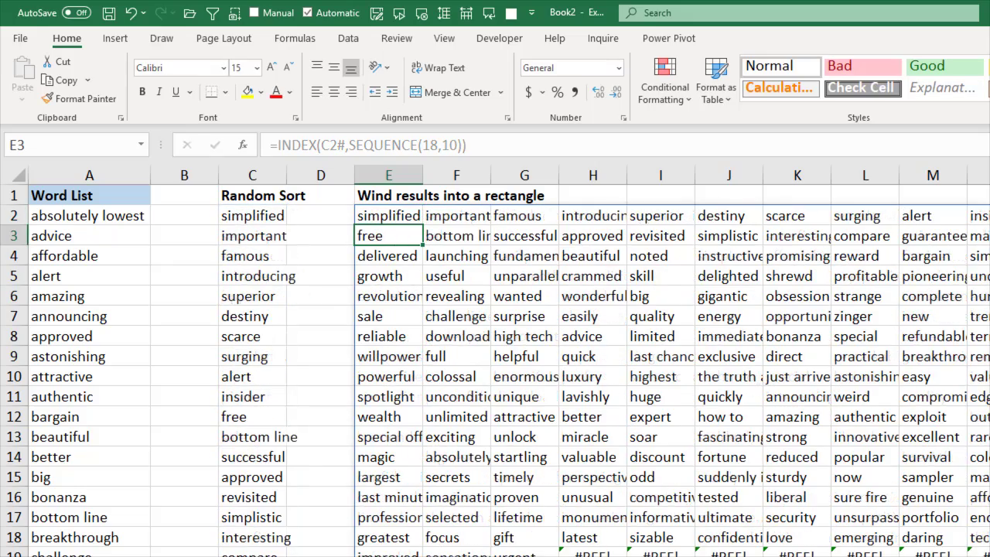
pyautogui.press('F9')
pyautogui.press('F9')
pyautogui.press('F9')
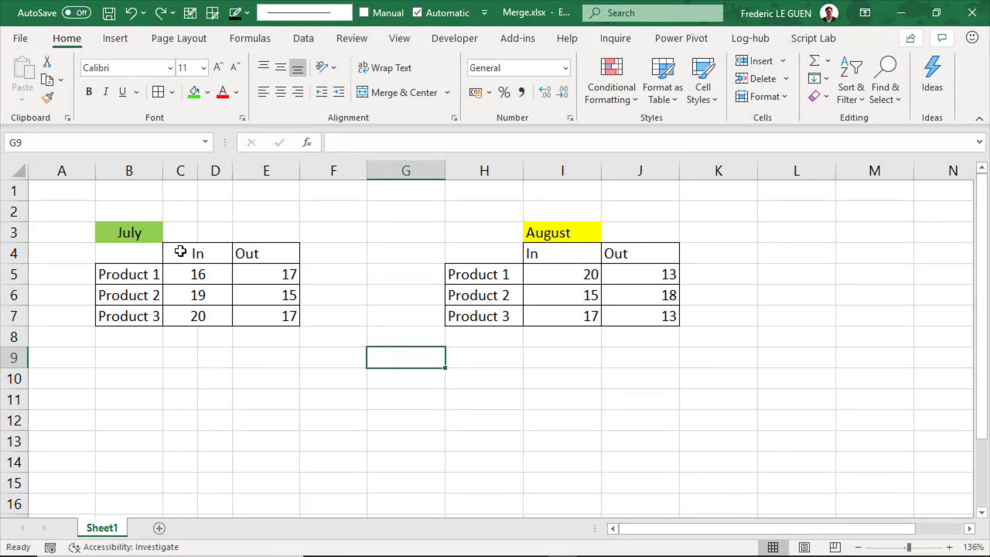
# Merge and centre July across B3:E3 and August across I3:J3
pyautogui.click(127, 233)
pyautogui.moveTo(127, 234); pyautogui.dragTo(239, 235)
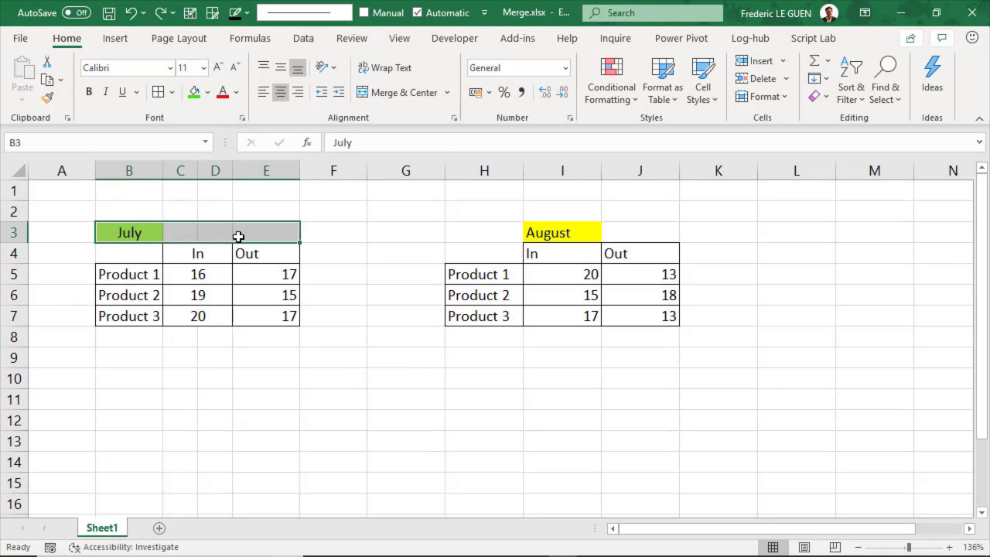
pyautogui.click(420, 92)
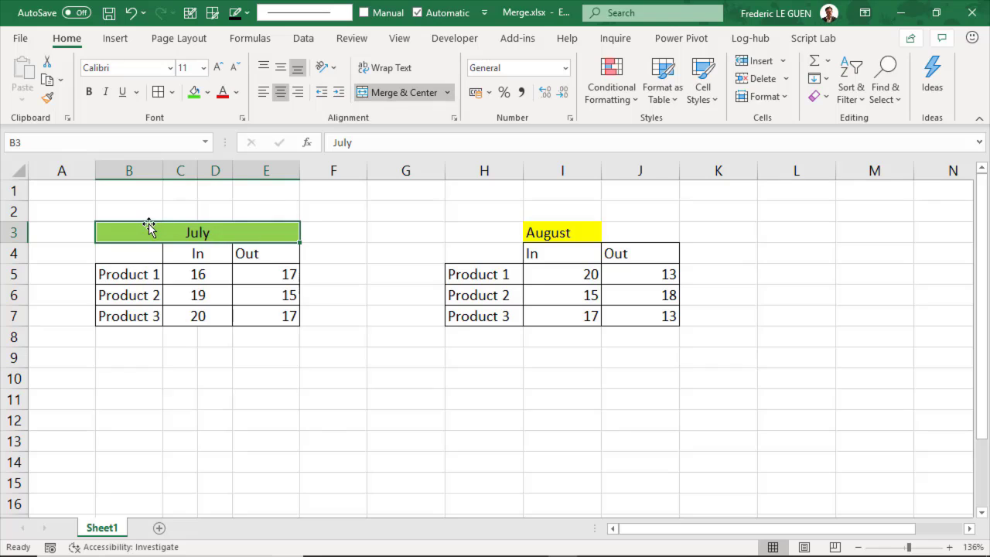
pyautogui.click(542, 232)
pyautogui.moveTo(583, 230); pyautogui.dragTo(614, 230)
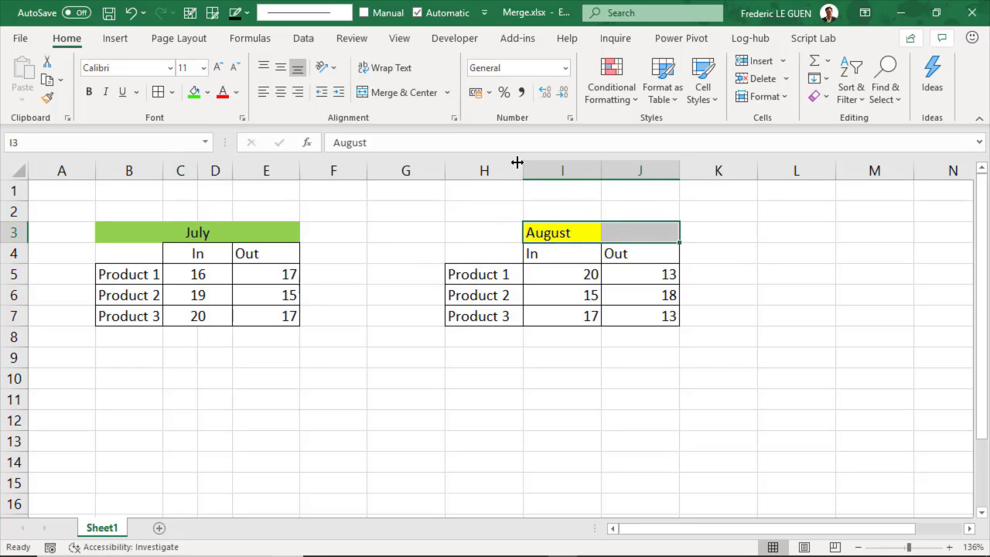
pyautogui.click(404, 93)
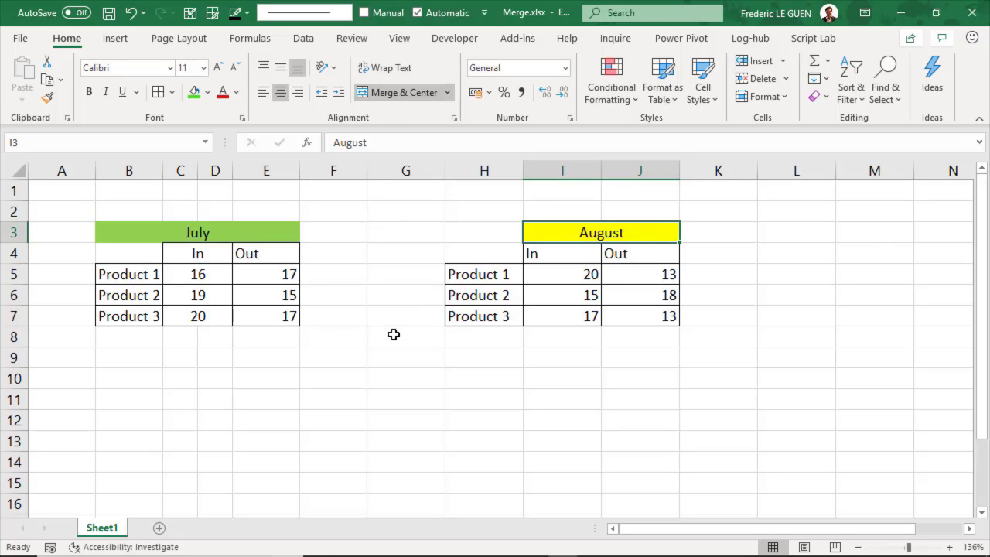
# Try dragging the merged July header, dismiss the error, and select the July table B3:E7
pyautogui.click(130, 233)
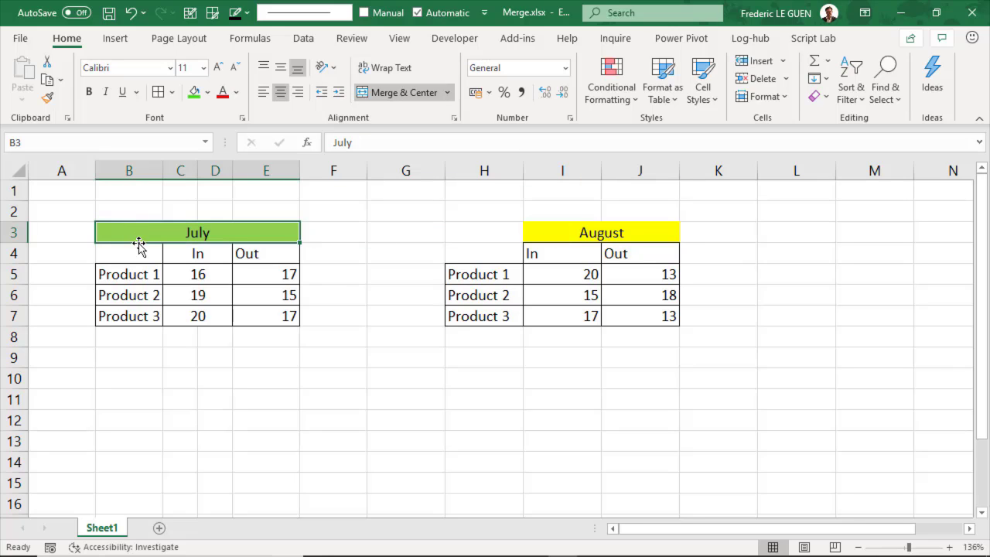
pyautogui.moveTo(162, 248); pyautogui.dragTo(227, 246)
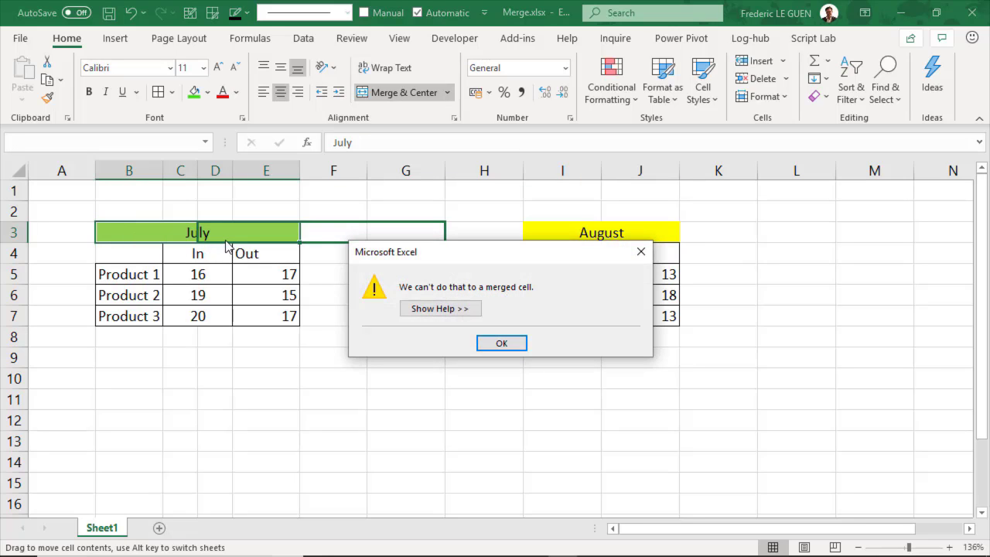
pyautogui.click(510, 342)
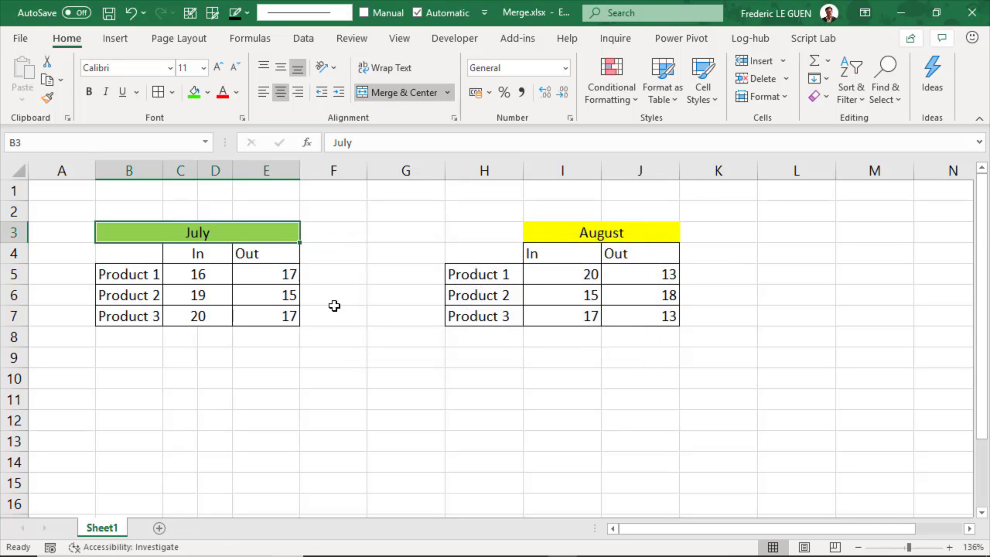
pyautogui.moveTo(268, 319); pyautogui.dragTo(266, 233)
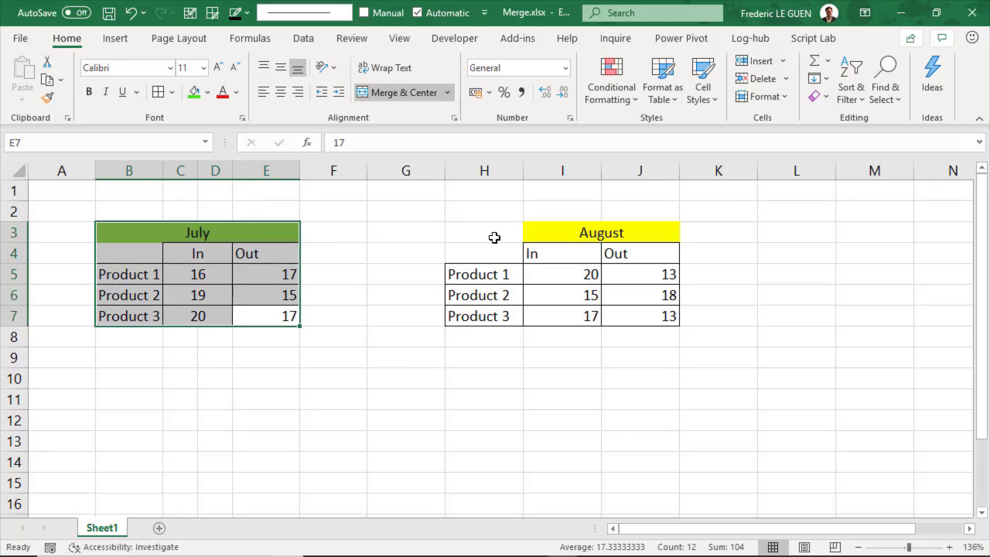
# Copy the August table H3:J7 and paste it at B3 over the July table
pyautogui.moveTo(494, 233); pyautogui.dragTo(624, 315)
pyautogui.hotkey('ctrl', 'c')
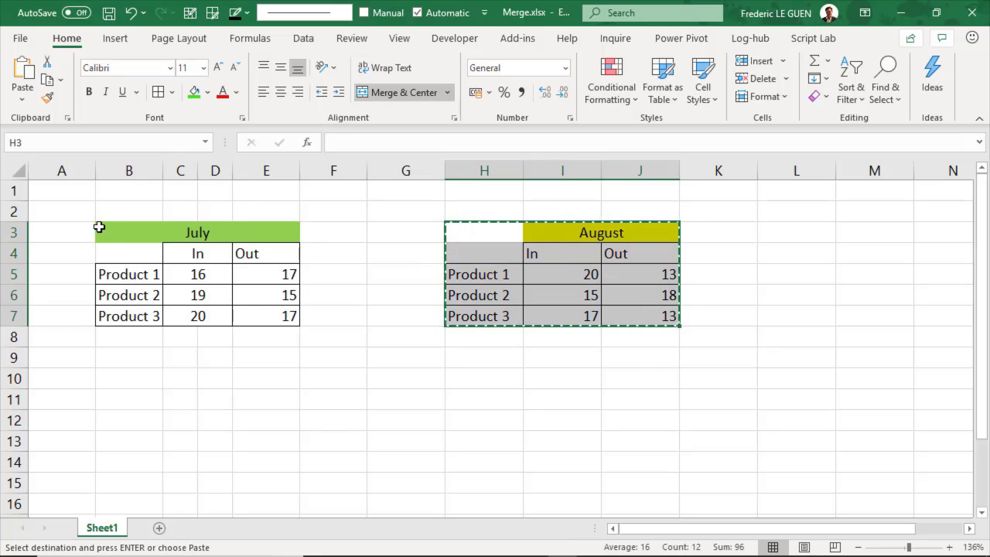
pyautogui.click(118, 233)
pyautogui.hotkey('ctrl', 'v')
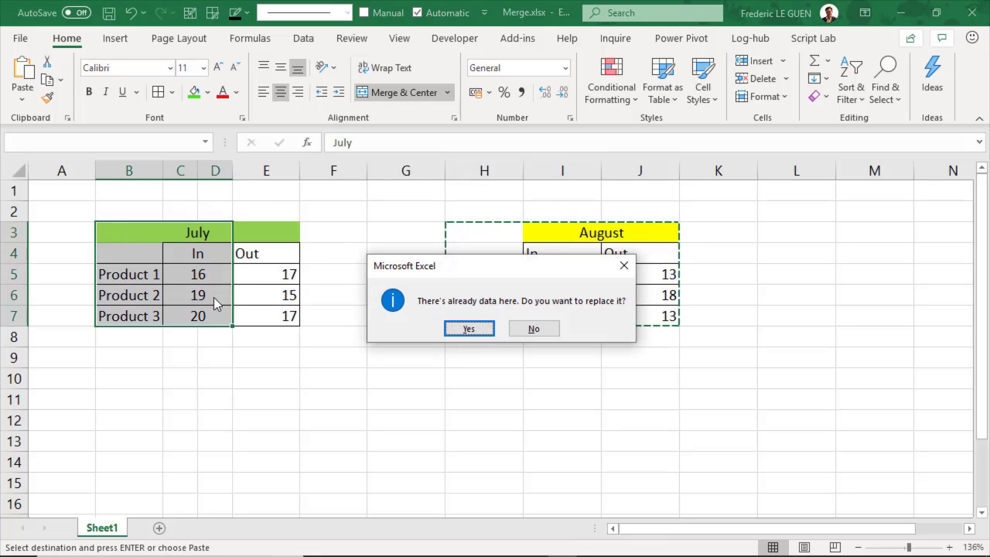
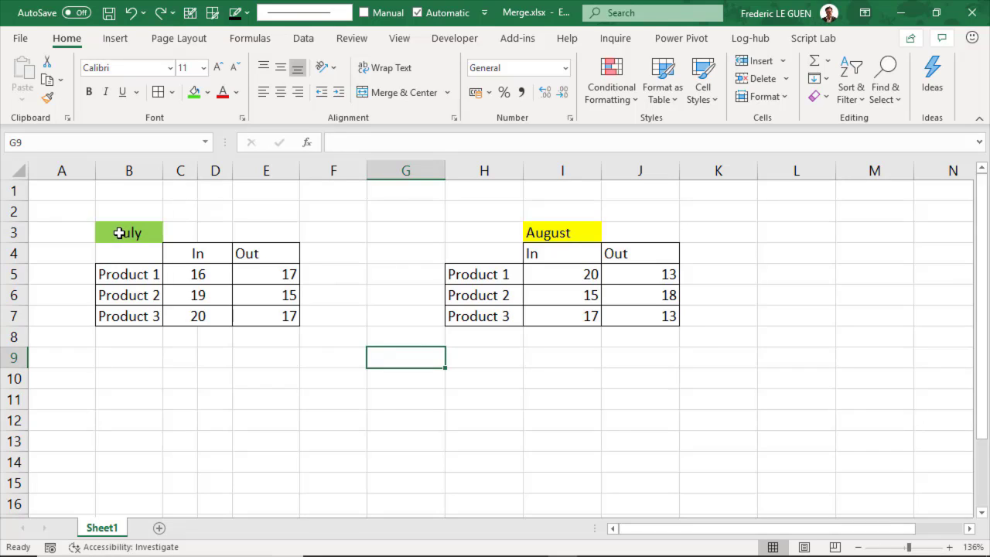
# Centre the July heading across B3:E3 with Center Across Selection, then widen columns C and D
pyautogui.moveTo(120, 233); pyautogui.dragTo(264, 235)
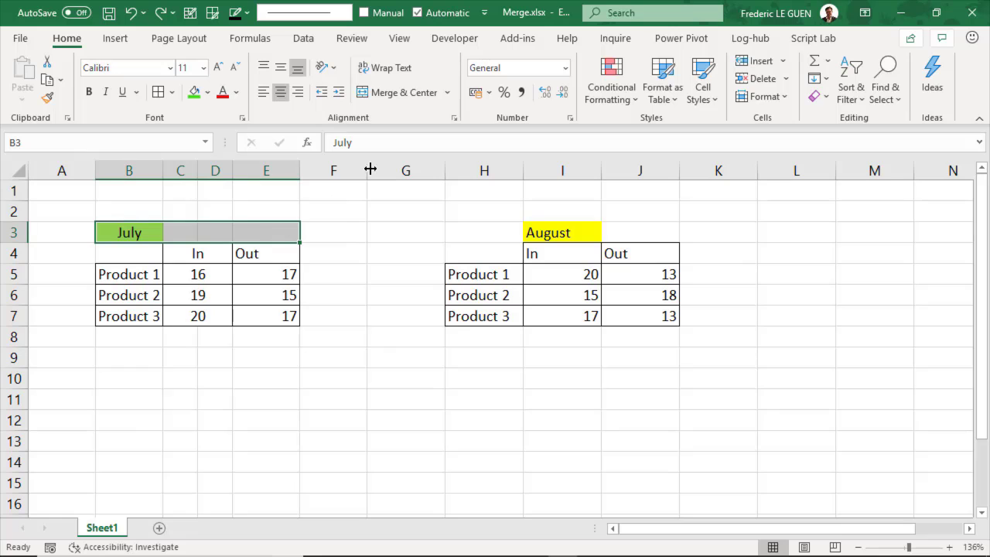
pyautogui.click(455, 120)
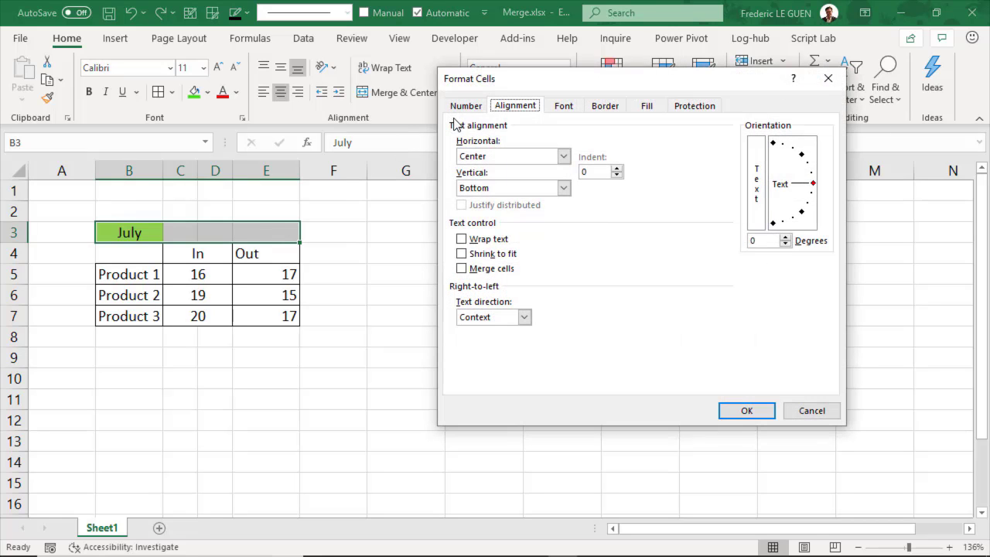
pyautogui.moveTo(485, 80); pyautogui.dragTo(519, 132)
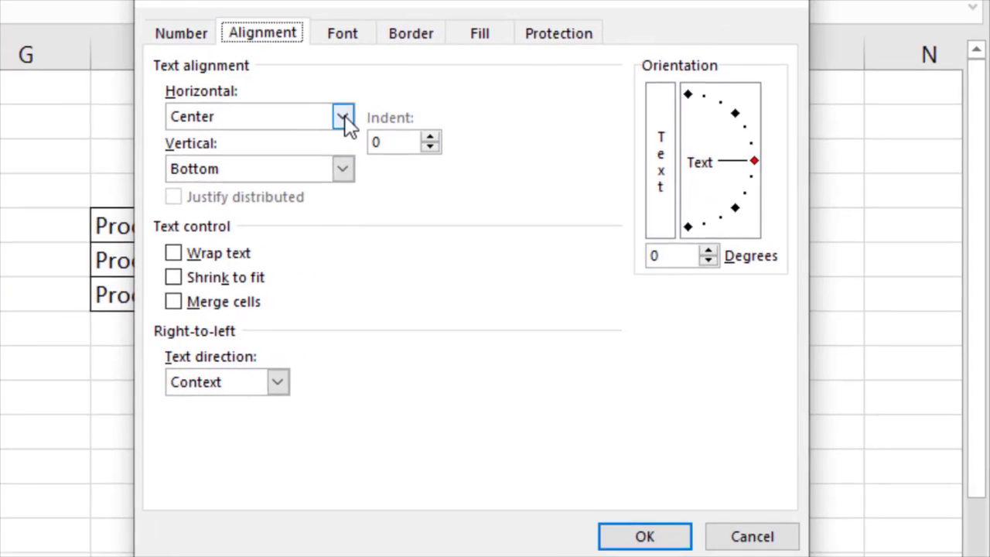
pyautogui.click(502, 176)
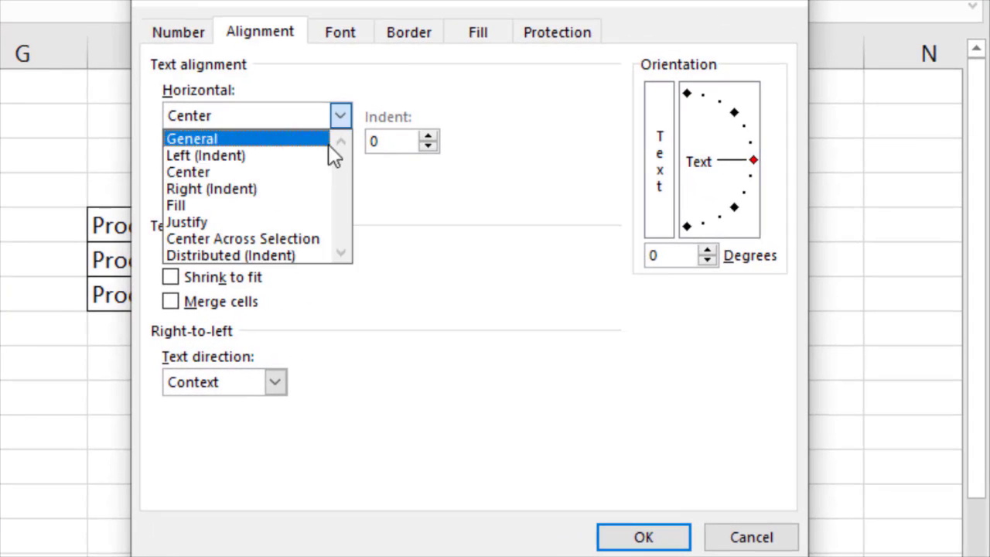
pyautogui.click(329, 241)
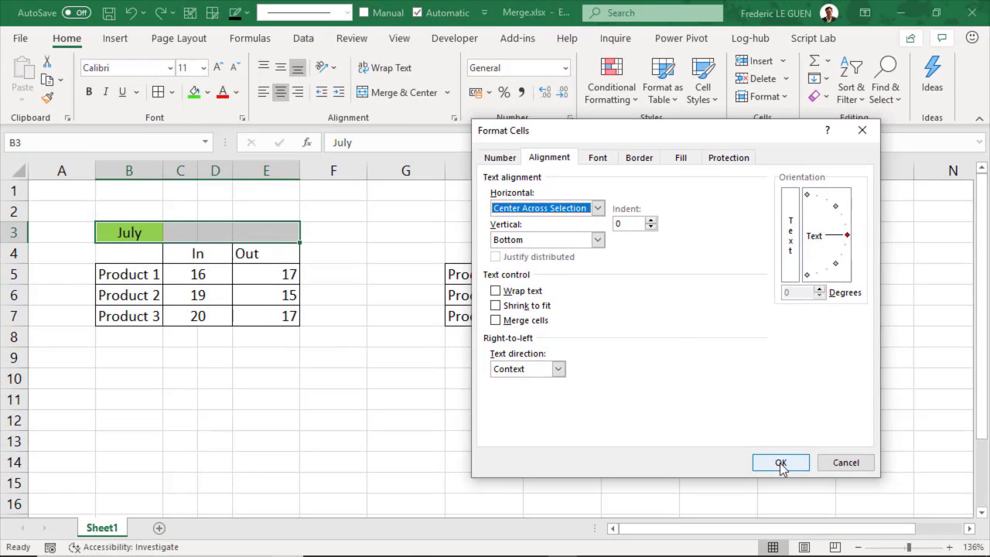
pyautogui.click(780, 462)
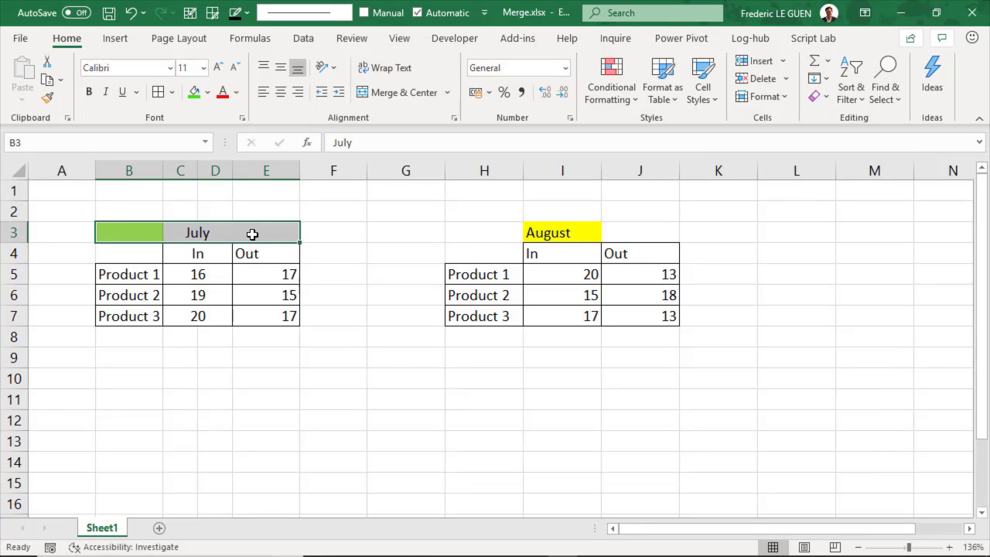
pyautogui.moveTo(188, 163); pyautogui.dragTo(272, 168)
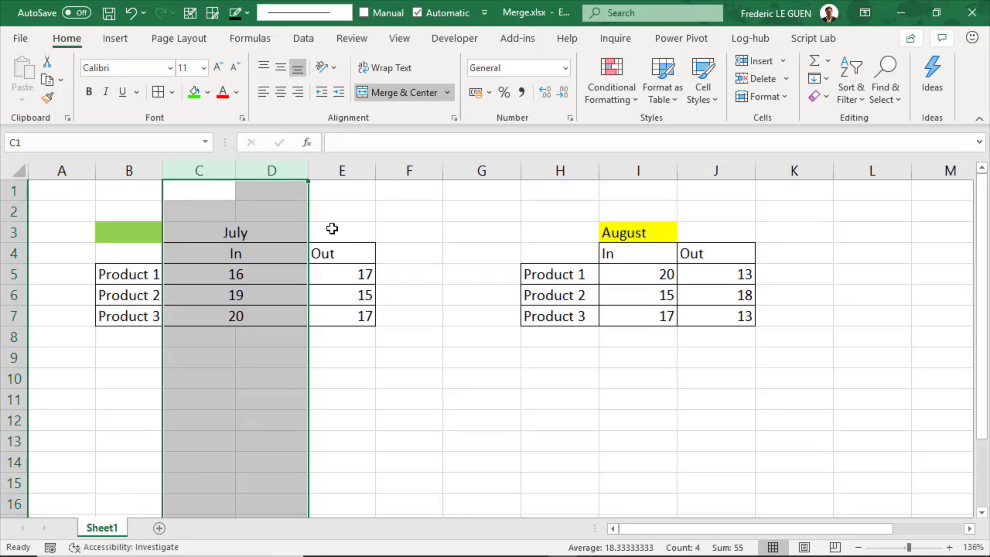
pyautogui.moveTo(332, 306); pyautogui.dragTo(206, 219)
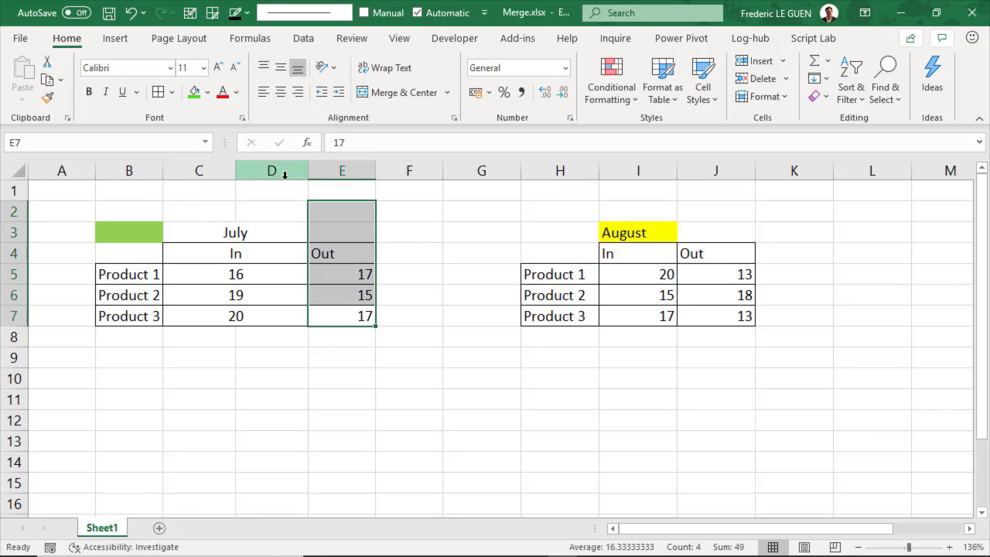
# Centre the August heading across I3:J3 using Center Across Selection
pyautogui.moveTo(633, 236); pyautogui.dragTo(693, 232)
pyautogui.click(454, 118)
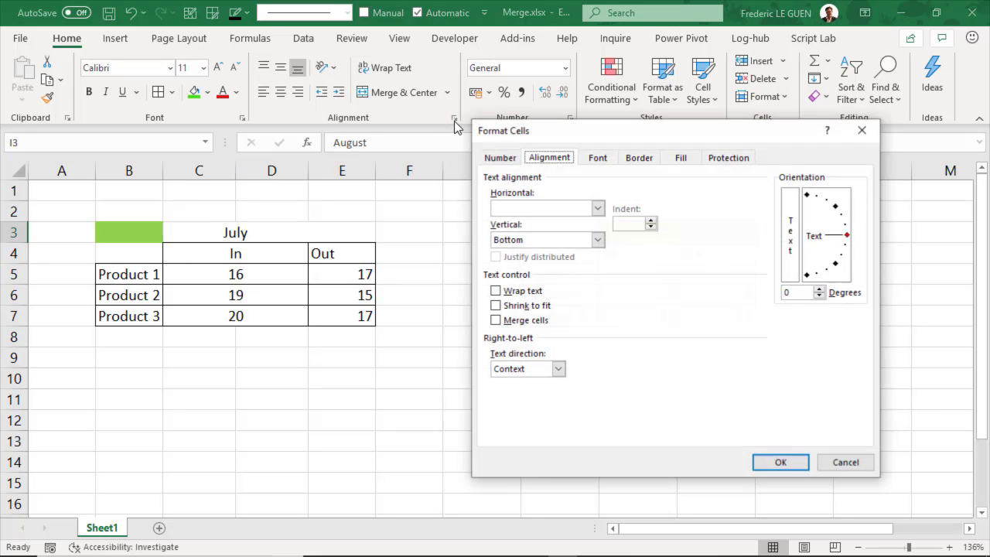
pyautogui.click(597, 207)
pyautogui.click(557, 283)
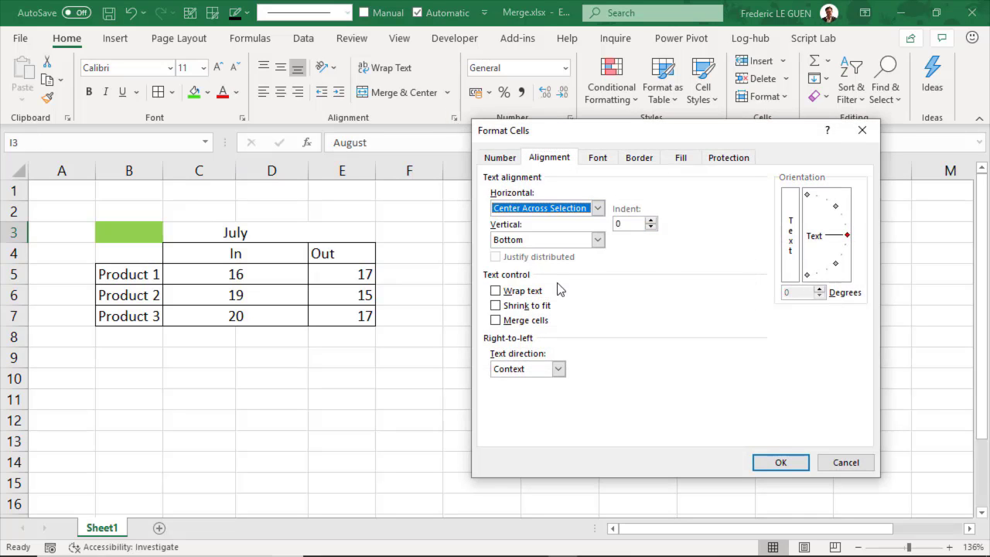
pyautogui.click(780, 461)
# Copy the August table H3:J7 and paste it at cell B3
pyautogui.moveTo(557, 231); pyautogui.dragTo(701, 317)
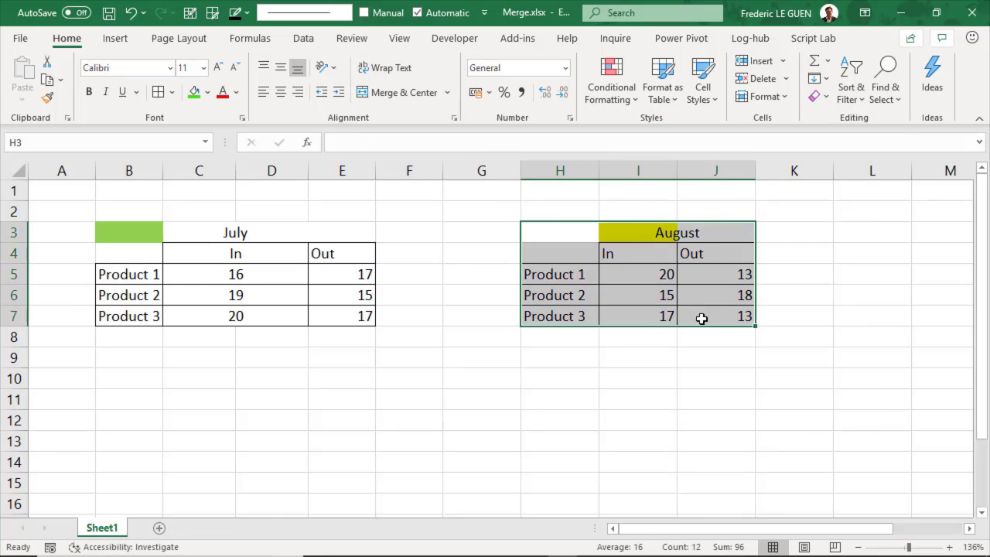
pyautogui.hotkey('ctrl', 'c')
pyautogui.click(128, 231)
pyautogui.hotkey('ctrl', 'v')
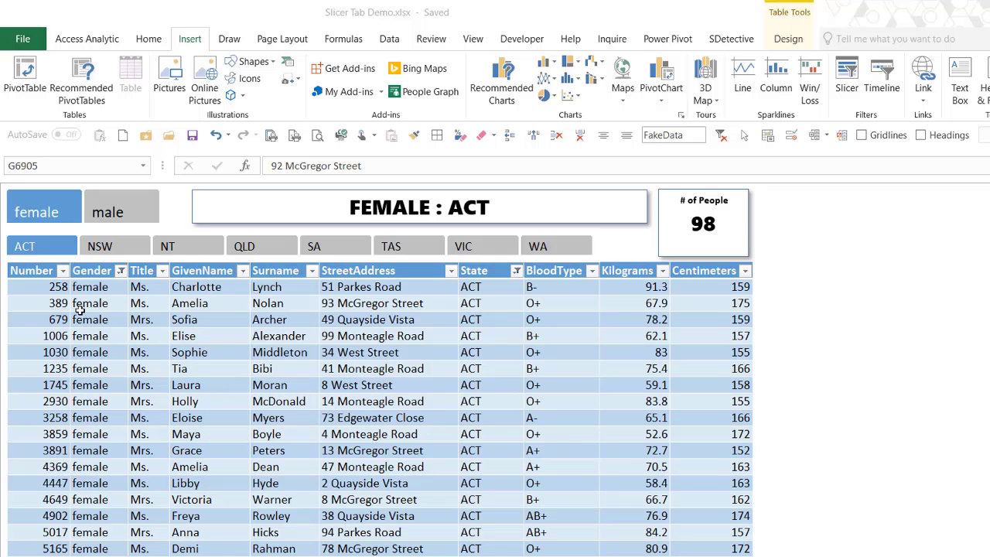
# Select the Gender and State table columns while filtering the table to male and NT
pyautogui.click(79, 306)
pyautogui.hotkey('ctrl', 'space')
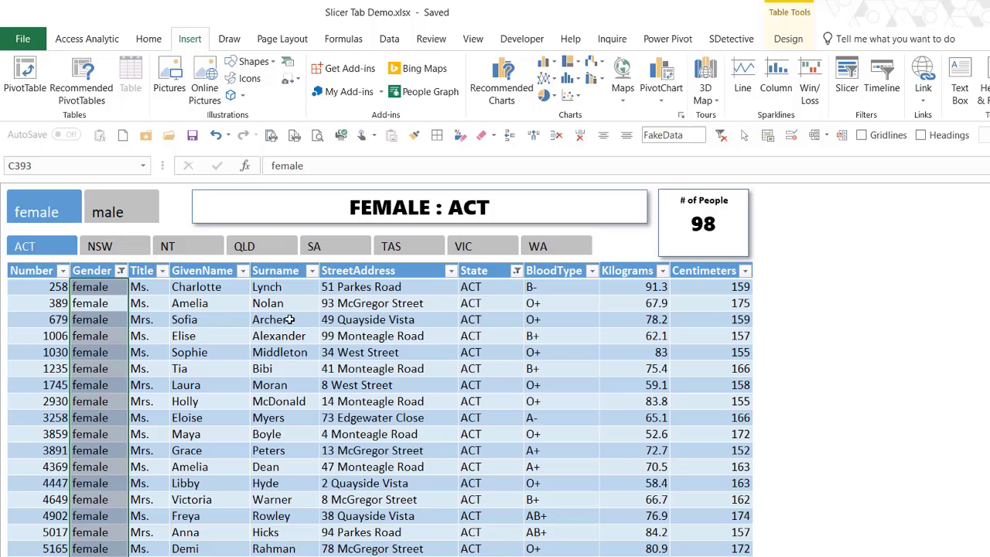
pyautogui.click(498, 312)
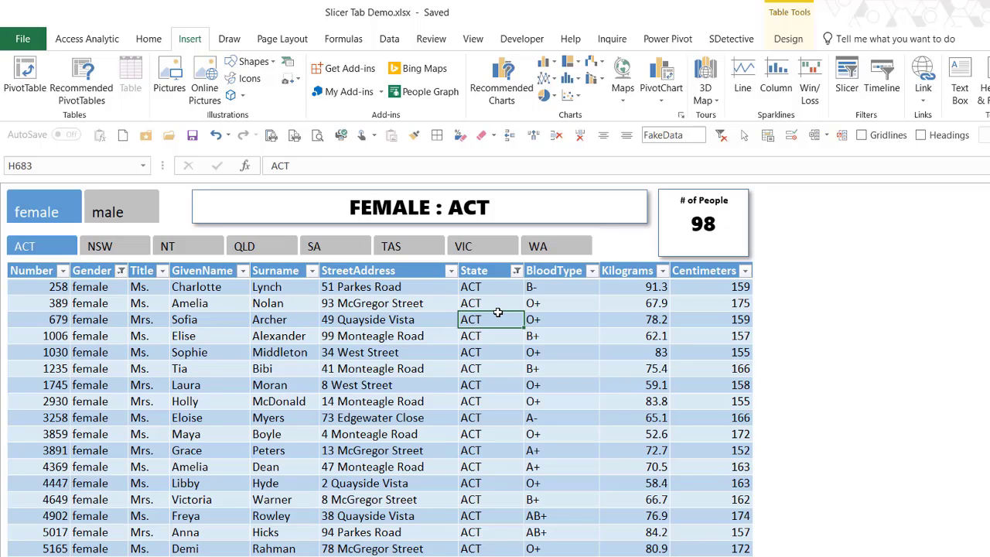
pyautogui.hotkey('ctrl', 'space')
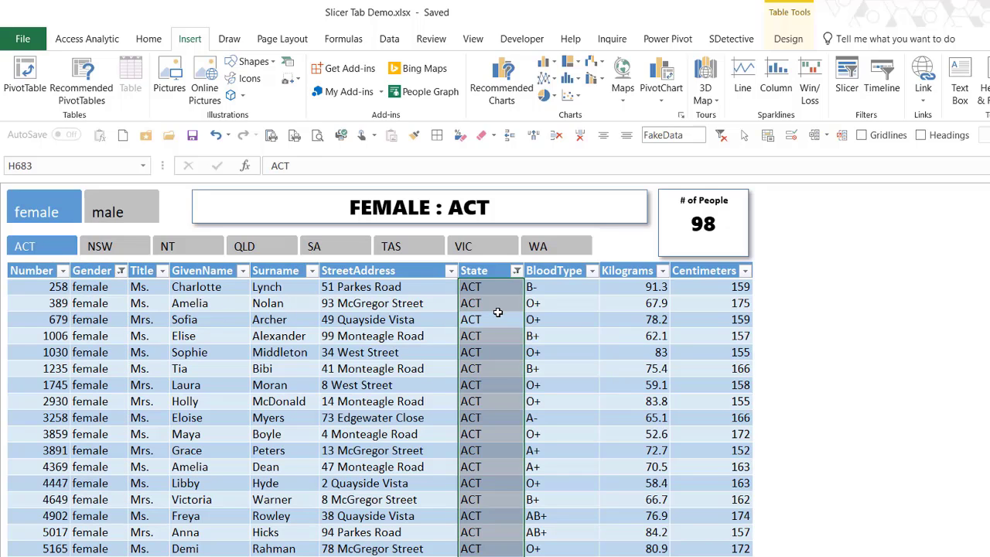
pyautogui.click(112, 207)
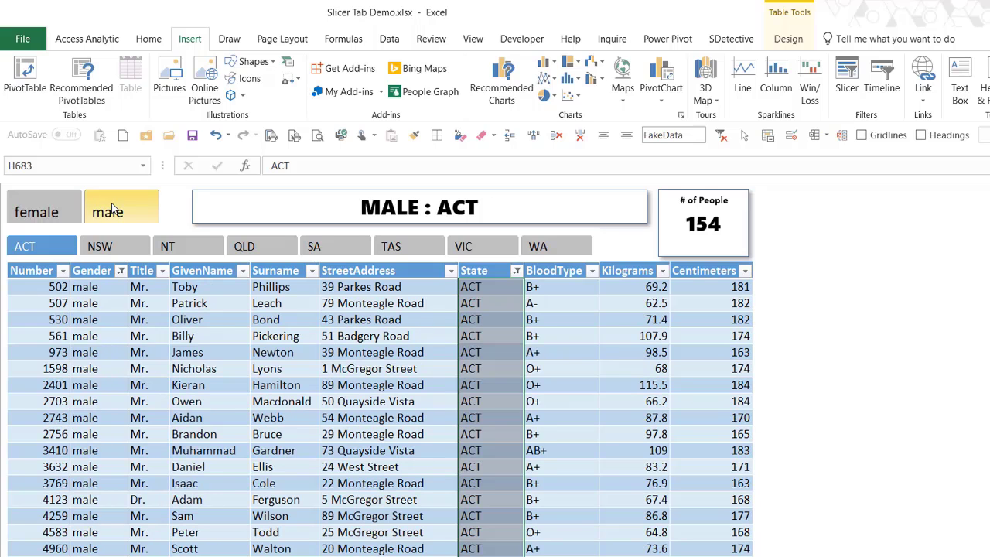
pyautogui.click(98, 312)
pyautogui.hotkey('ctrl', 'space')
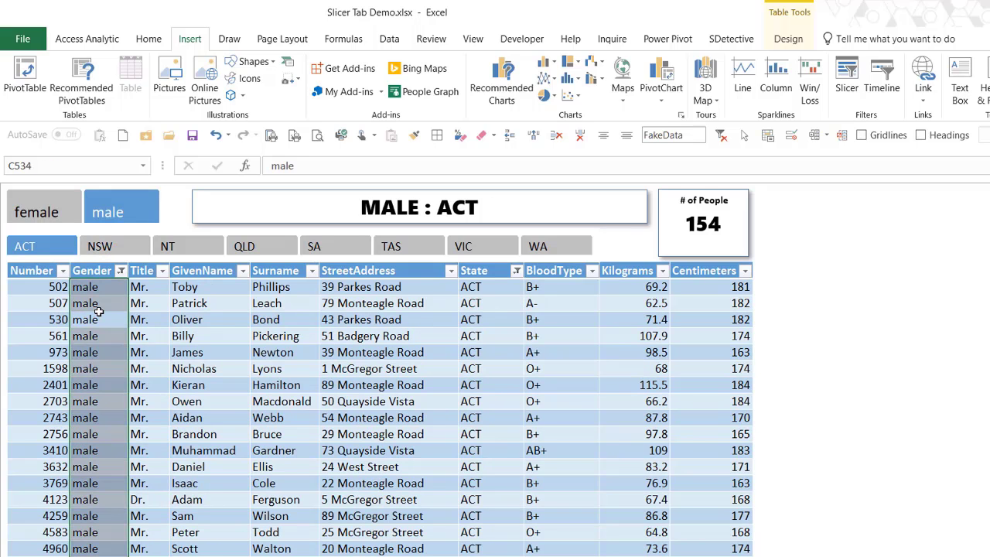
pyautogui.click(179, 254)
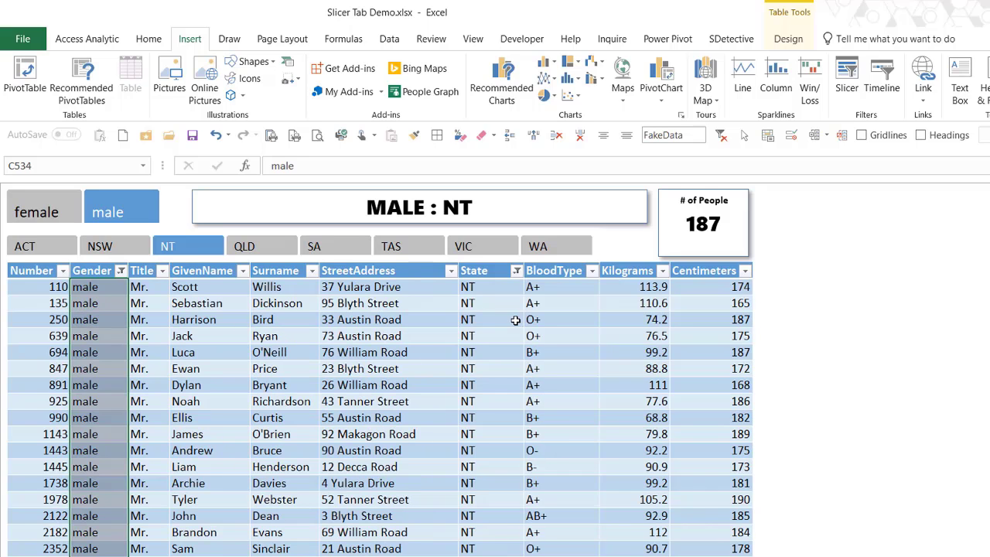
pyautogui.click(515, 319)
pyautogui.hotkey('ctrl', 'space')
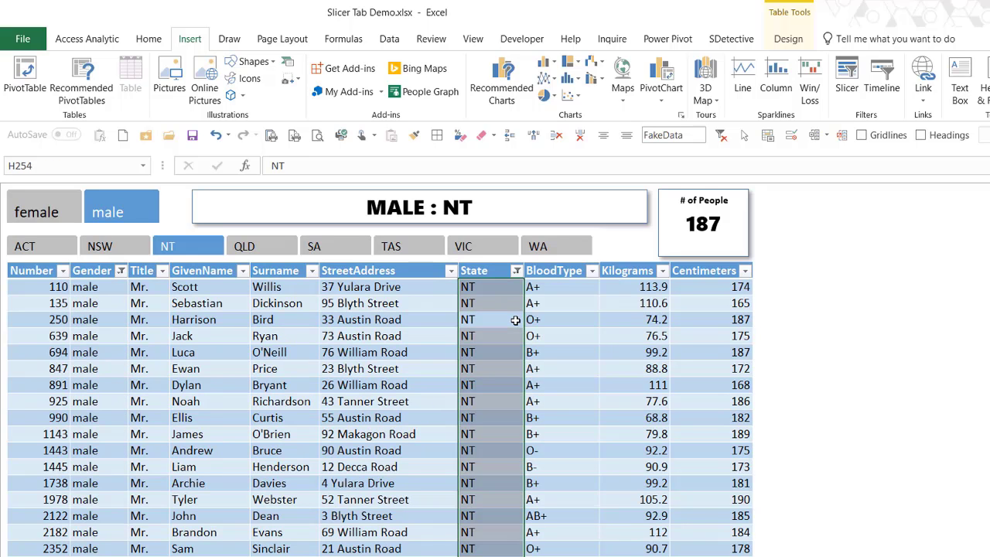
# Cycle the state filter through VIC, WA and SA, ending on female in NSW
pyautogui.click(477, 247)
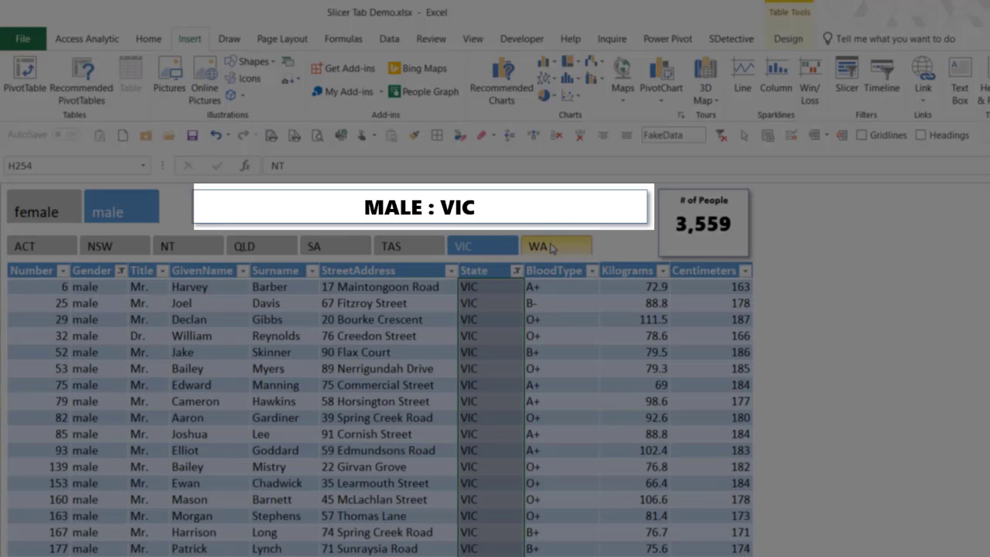
pyautogui.click(552, 247)
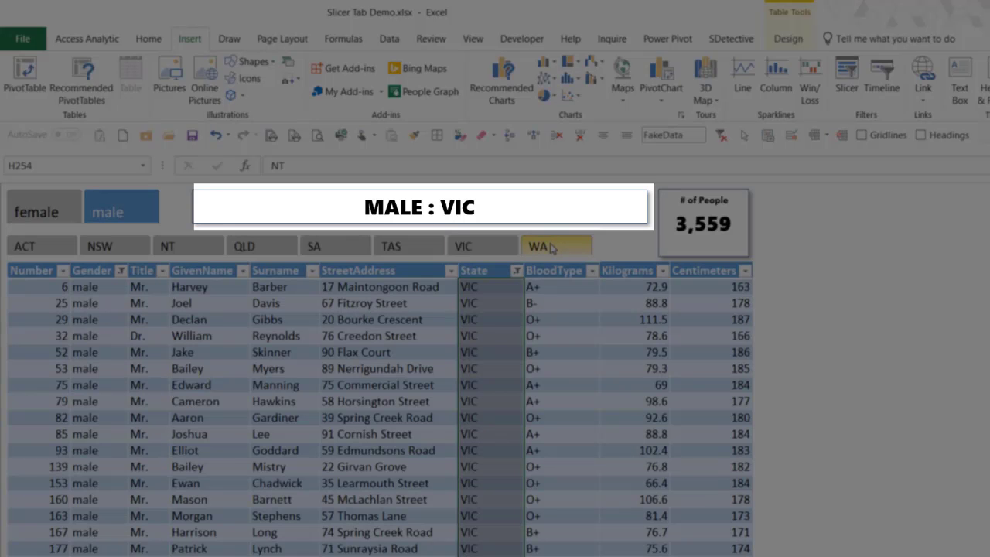
pyautogui.click(341, 246)
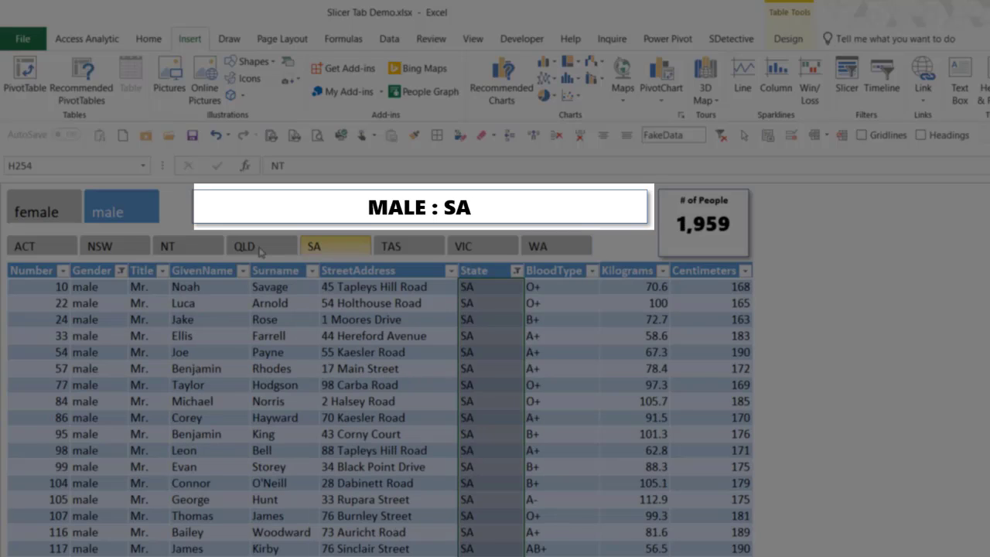
pyautogui.click(56, 213)
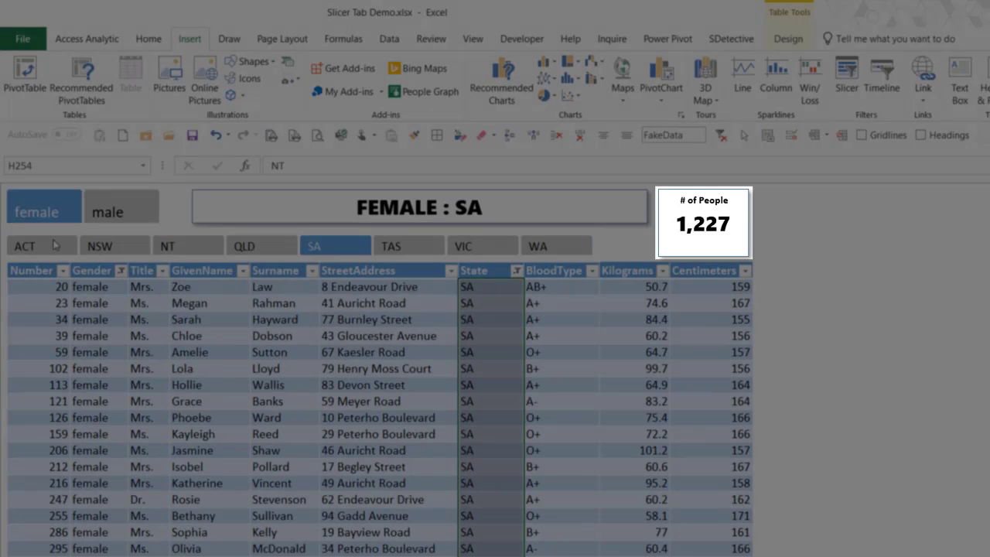
pyautogui.click(128, 247)
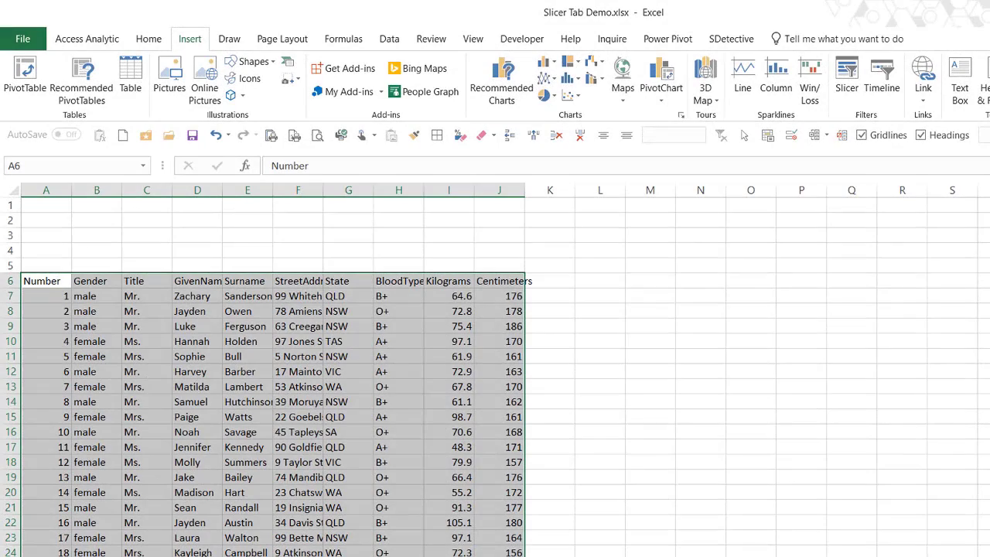
# Convert the people data into a table with headers, autofit StreetAddress, and open Insert Slicer
pyautogui.hotkey('ctrl', 't')
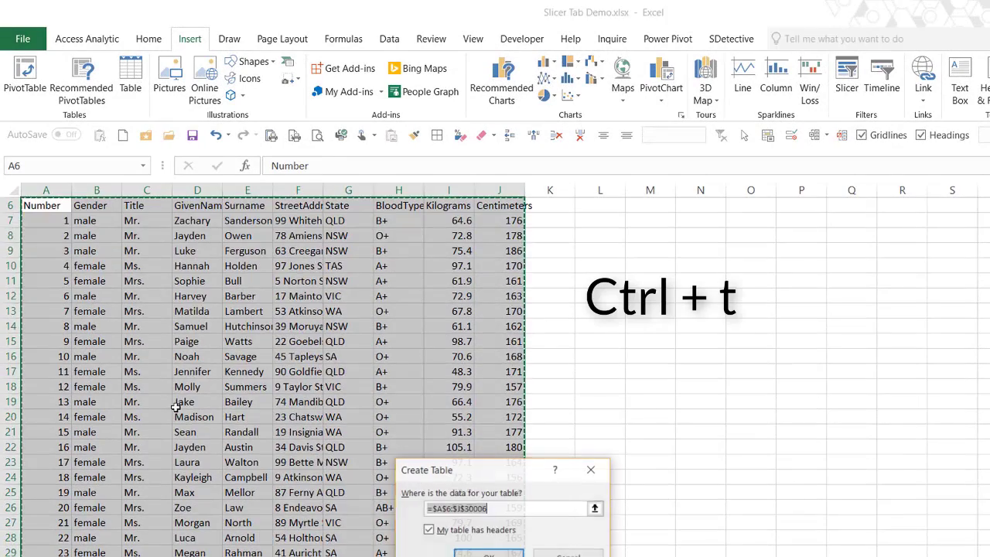
pyautogui.press('Return')
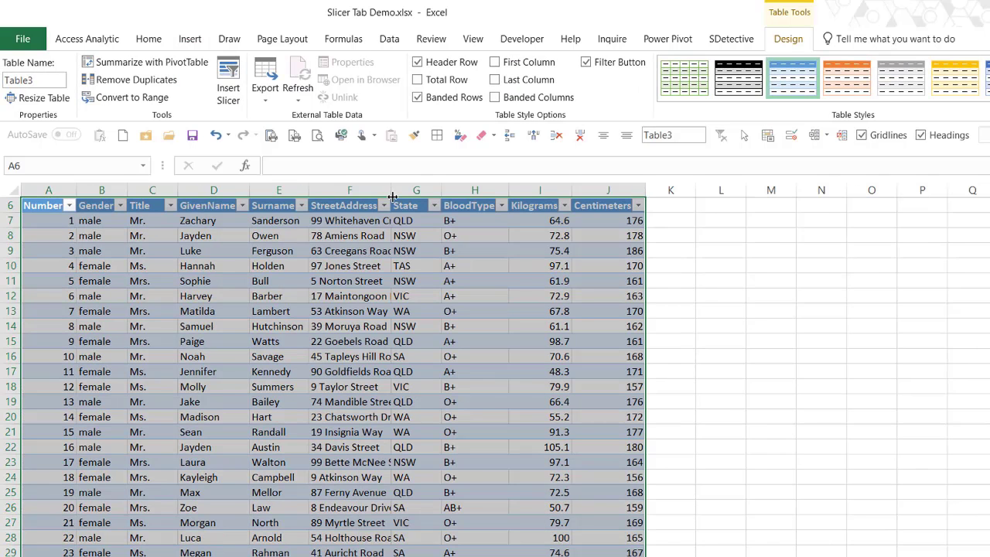
pyautogui.doubleClick(392, 192)
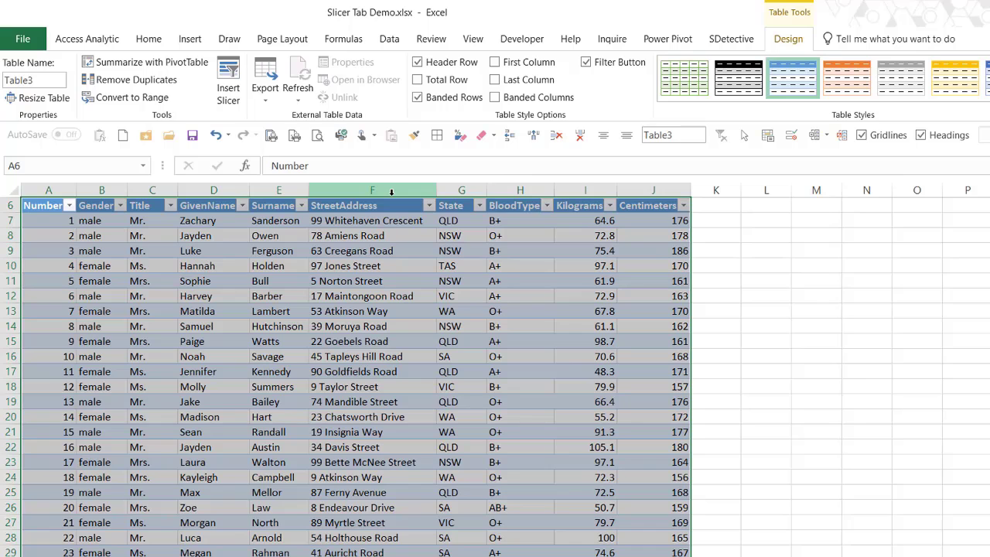
pyautogui.scroll(1, 397, 336)
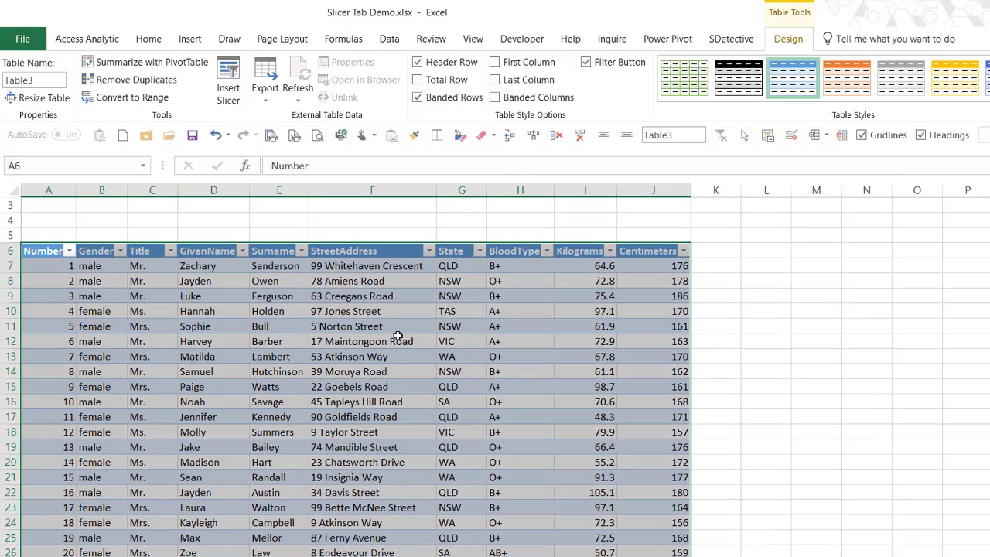
pyautogui.click(396, 310)
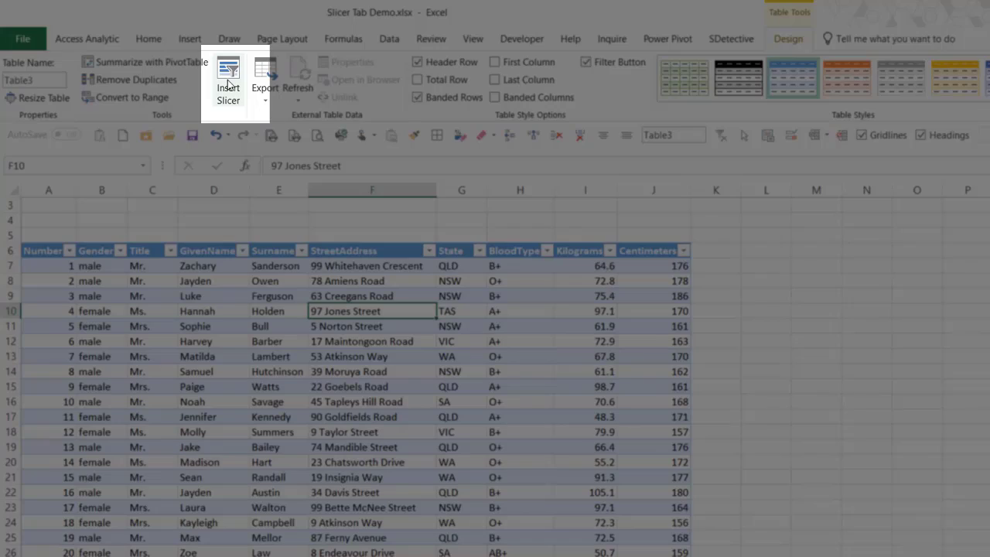
pyautogui.click(229, 84)
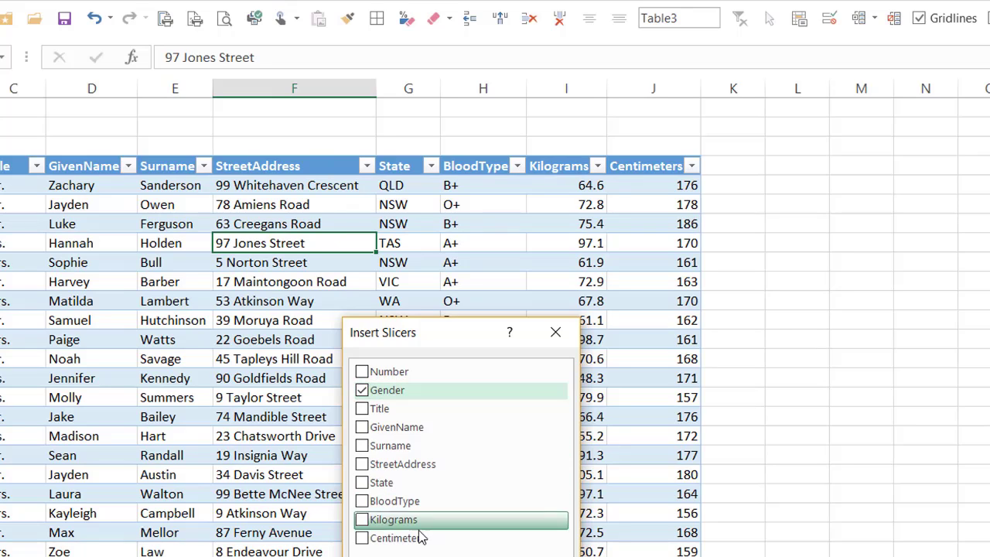
# Insert Gender and State slicers and move the State slicer to the right
pyautogui.click(362, 484)
pyautogui.press('Return')
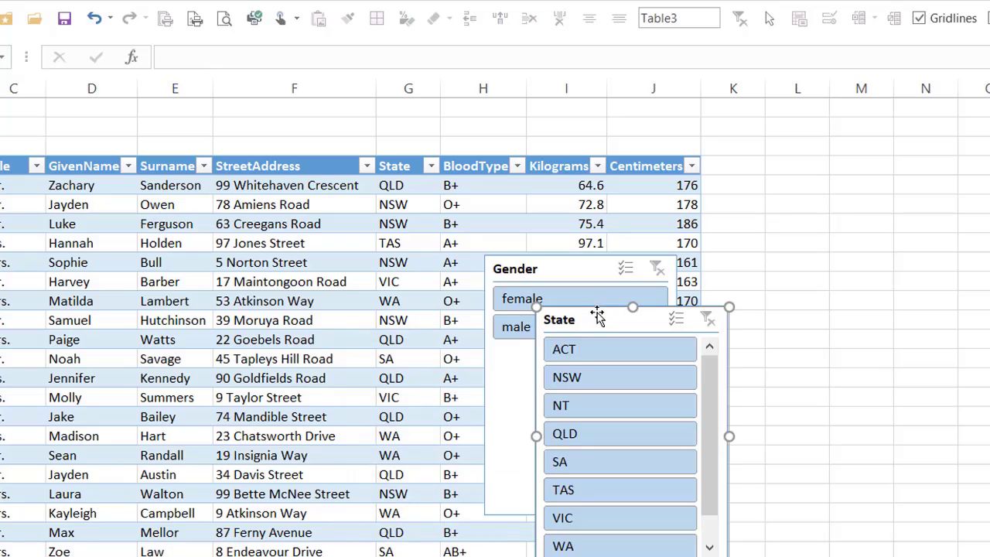
pyautogui.moveTo(596, 314); pyautogui.dragTo(802, 259)
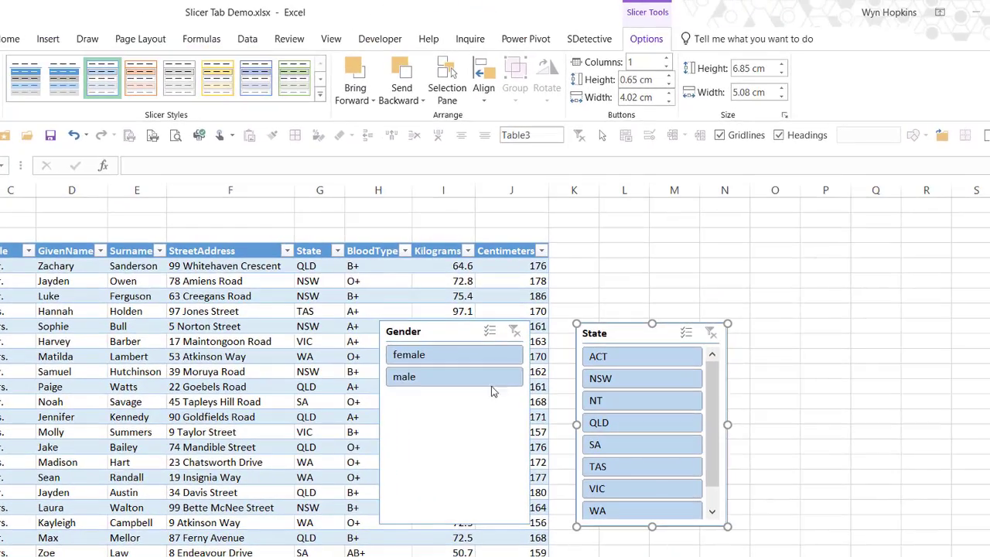
# Give the Gender slicer two button columns, hide its header, and shorten it to 1.95 cm
pyautogui.click(464, 421)
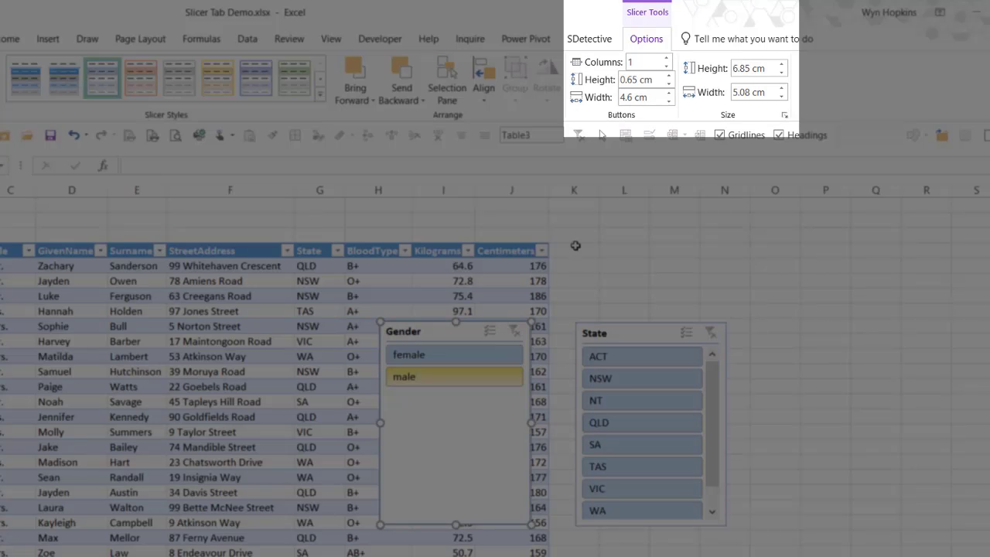
pyautogui.click(665, 60)
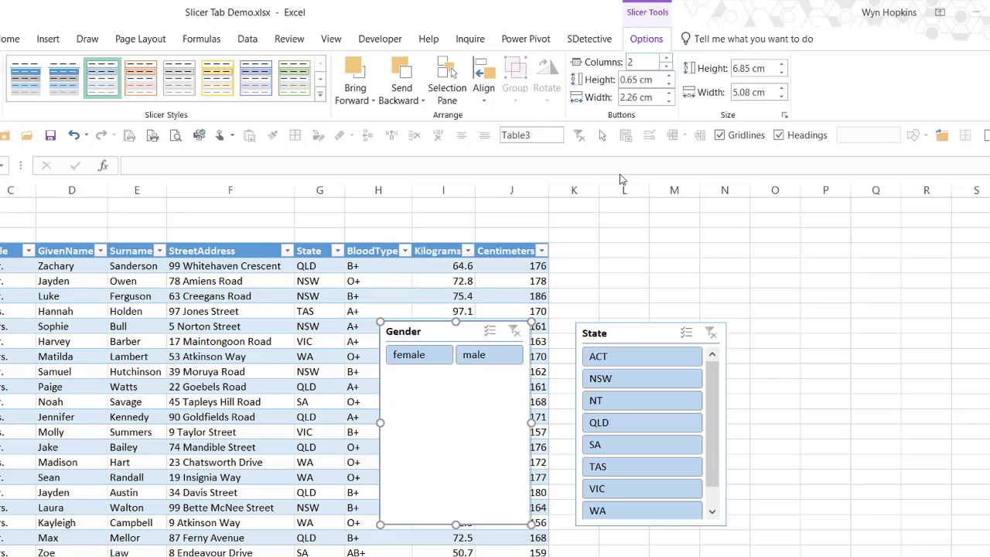
pyautogui.rightClick(472, 410)
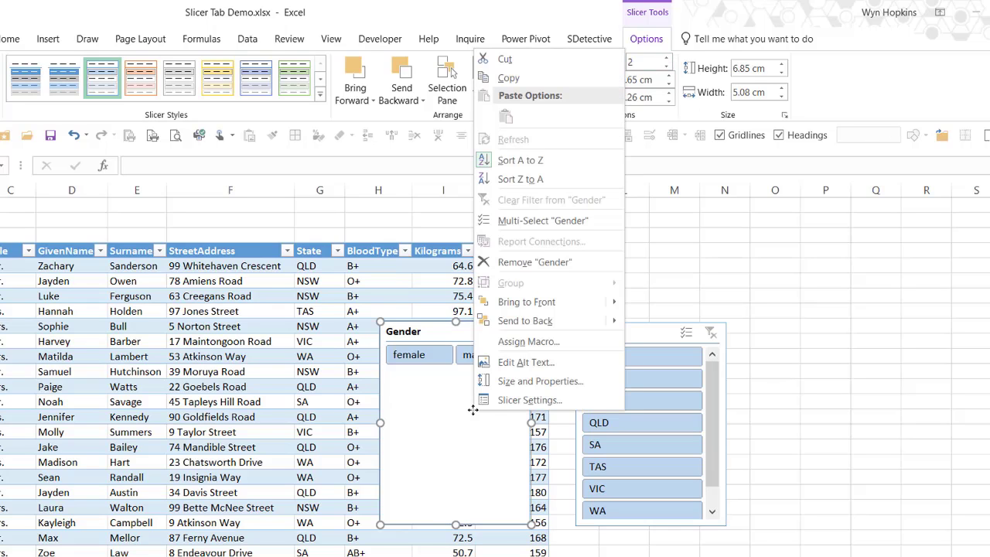
pyautogui.click(510, 402)
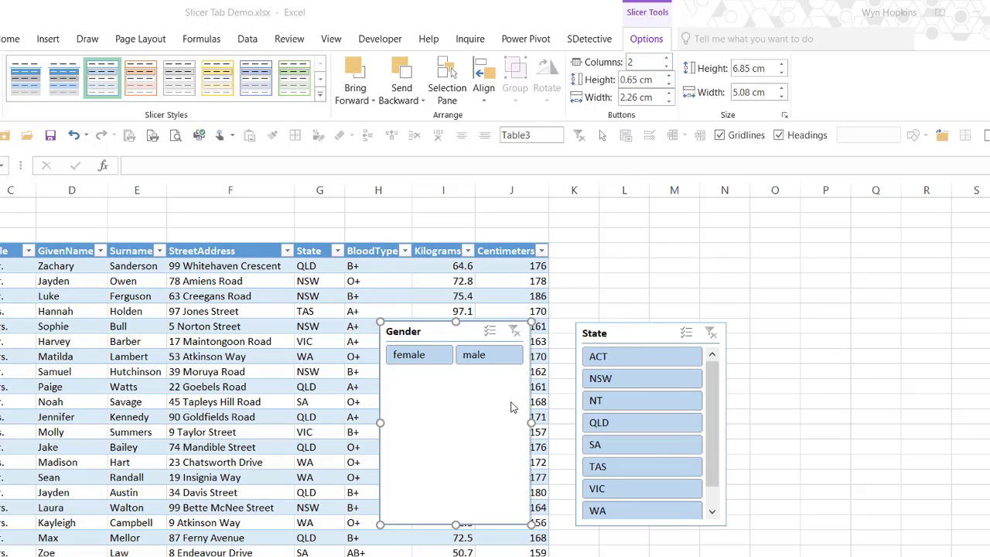
pyautogui.click(389, 406)
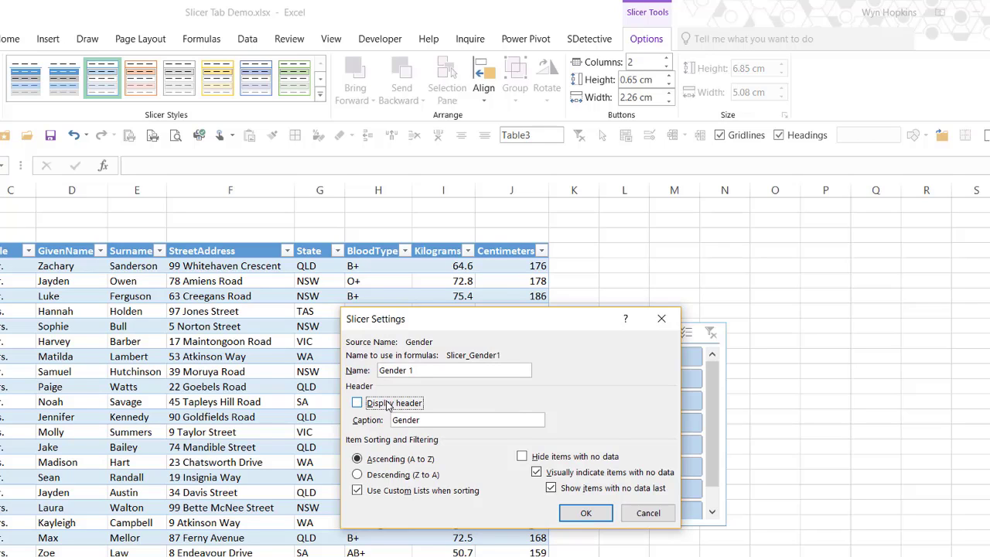
pyautogui.click(586, 513)
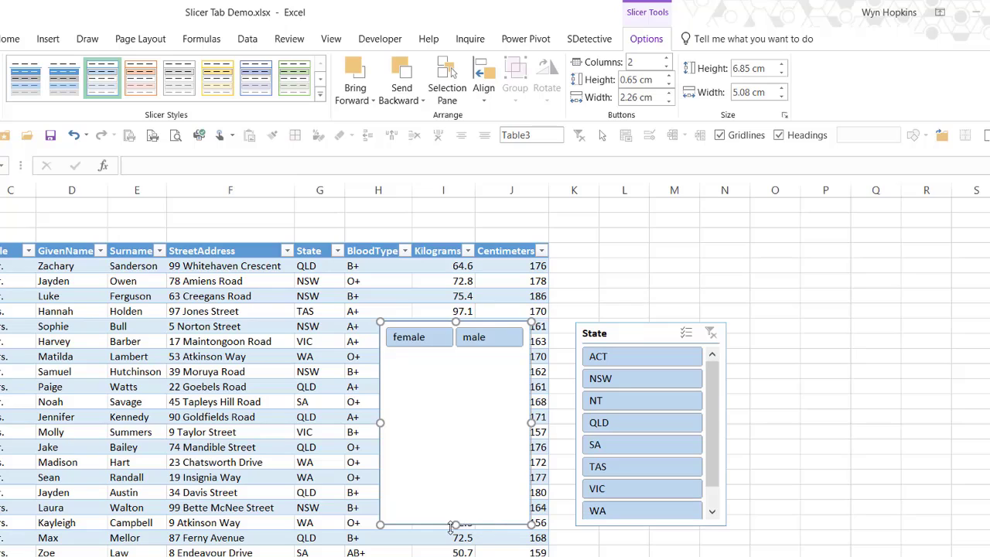
pyautogui.moveTo(452, 504); pyautogui.dragTo(456, 378)
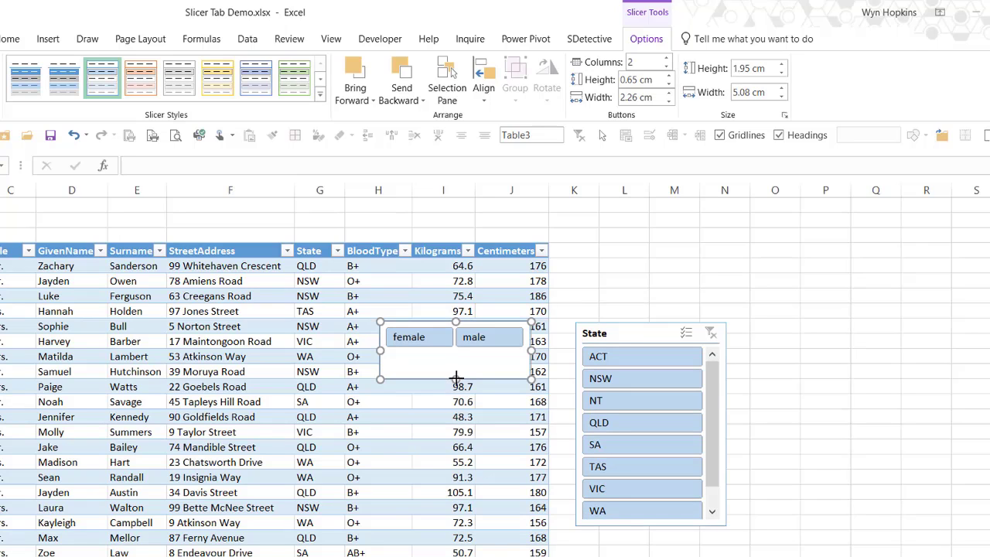
pyautogui.click(319, 94)
# Duplicate the first Dark slicer style as 'No Border' and set its Whole Slicer border to None
pyautogui.rightClick(28, 213)
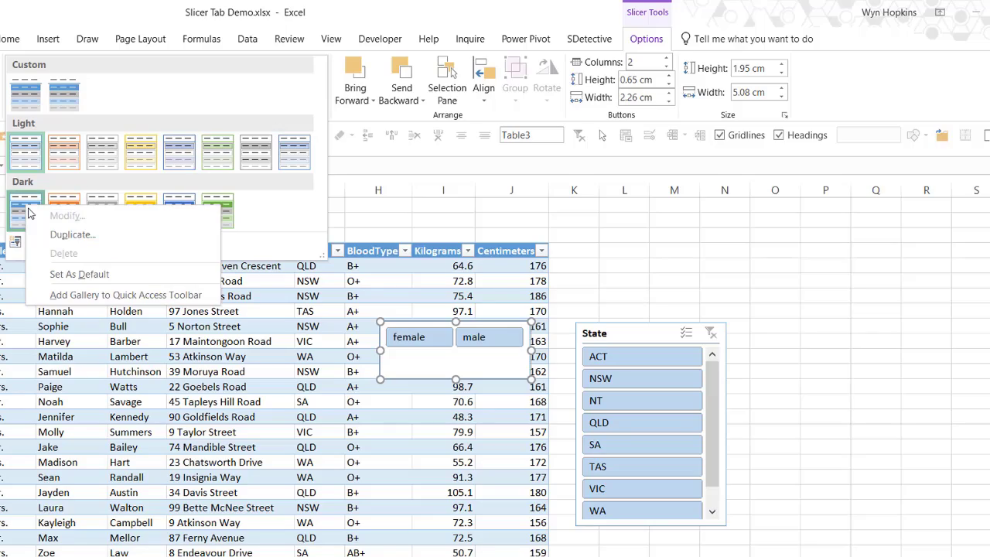
pyautogui.click(72, 234)
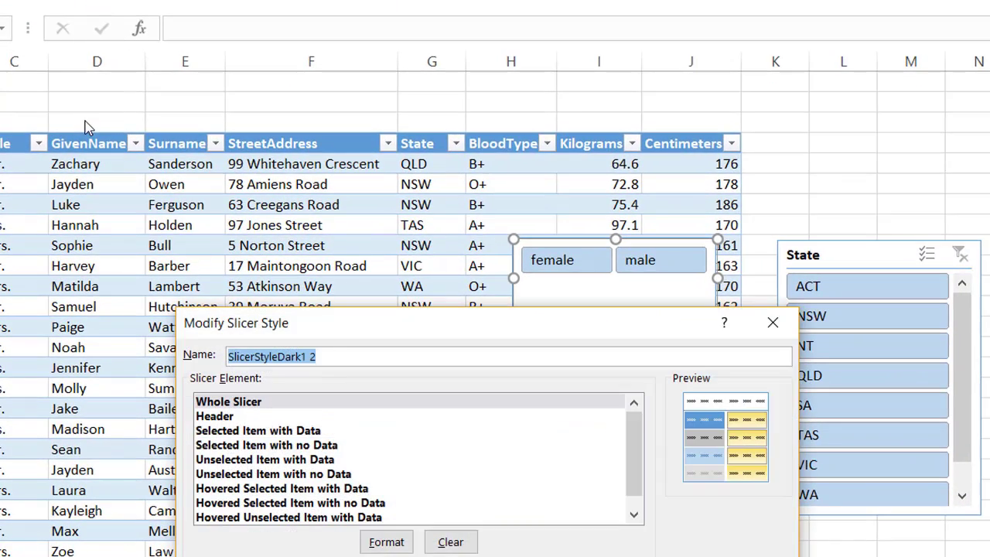
pyautogui.write('No')
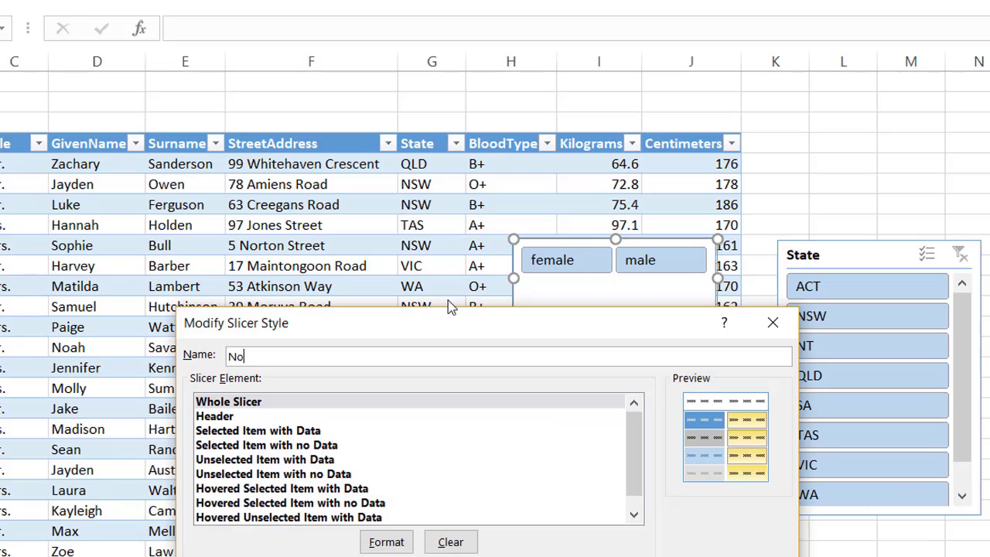
pyautogui.write(' Border')
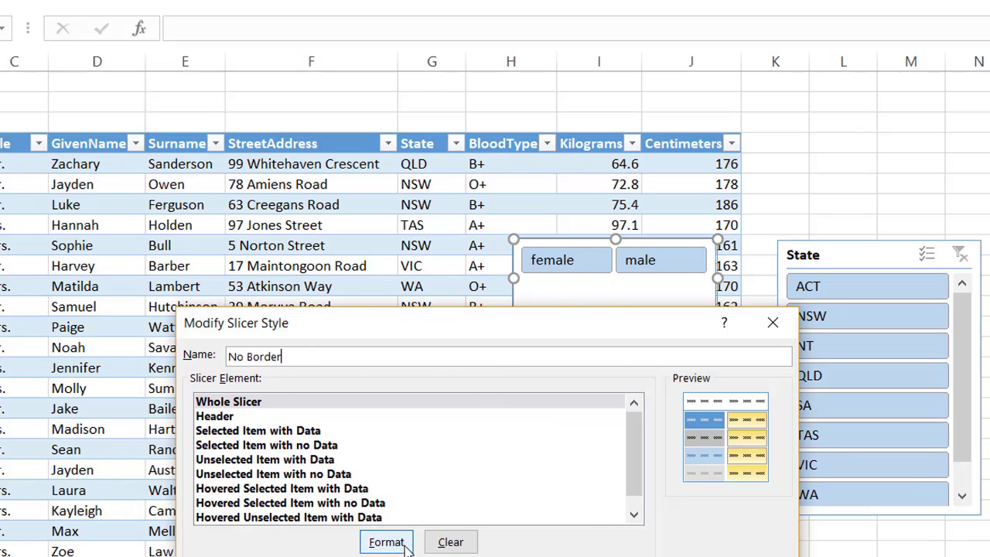
pyautogui.click(385, 542)
pyautogui.click(312, 278)
pyautogui.click(462, 349)
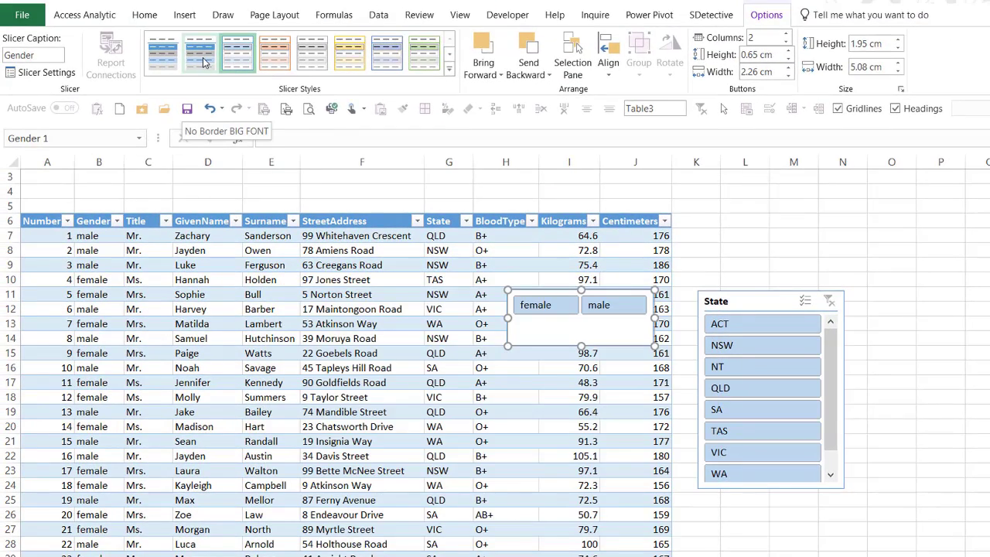
# Apply No Border BIG FONT to the Gender slicer, move it above the table, and set 1 cm button height
pyautogui.click(204, 61)
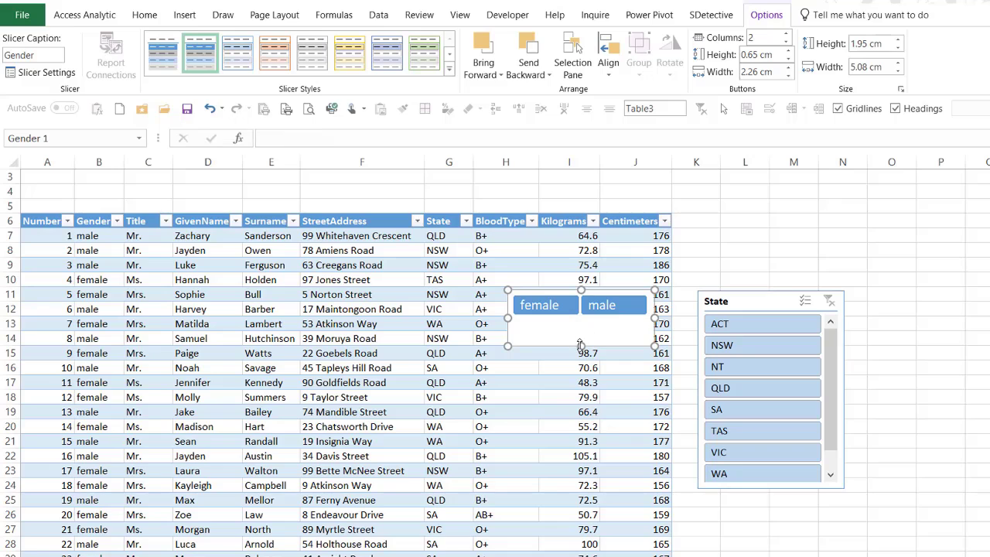
pyautogui.moveTo(580, 345); pyautogui.dragTo(66, 205)
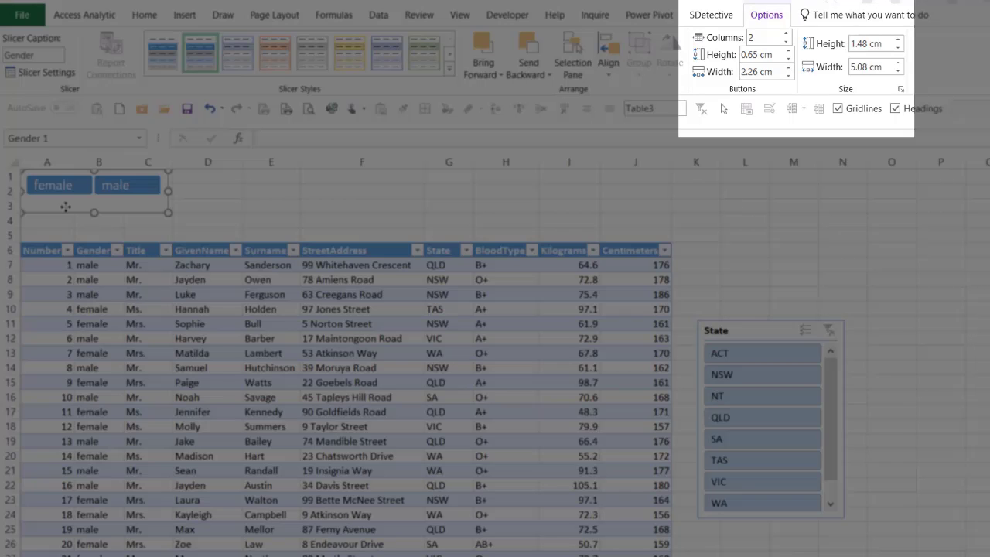
pyautogui.click(789, 51)
pyautogui.click(788, 51)
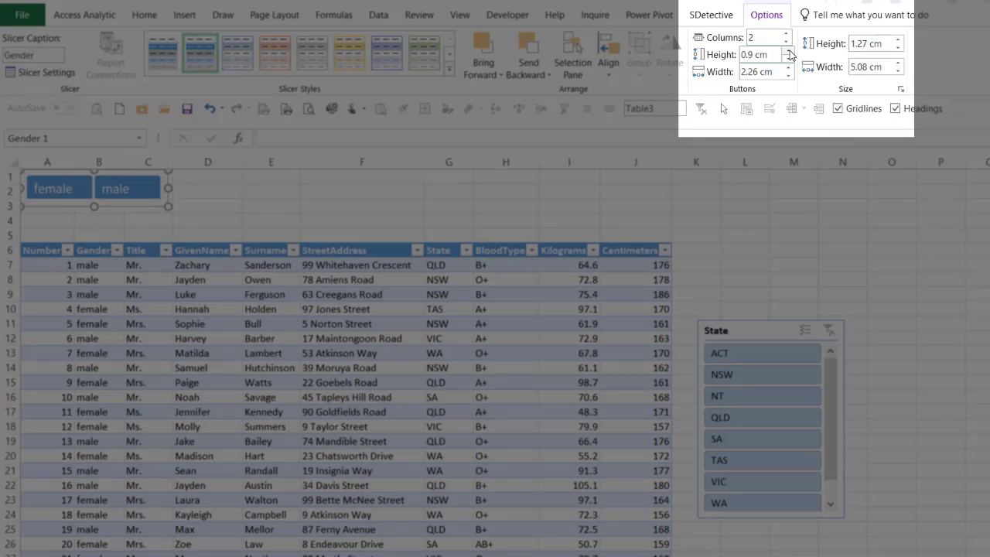
pyautogui.click(789, 51)
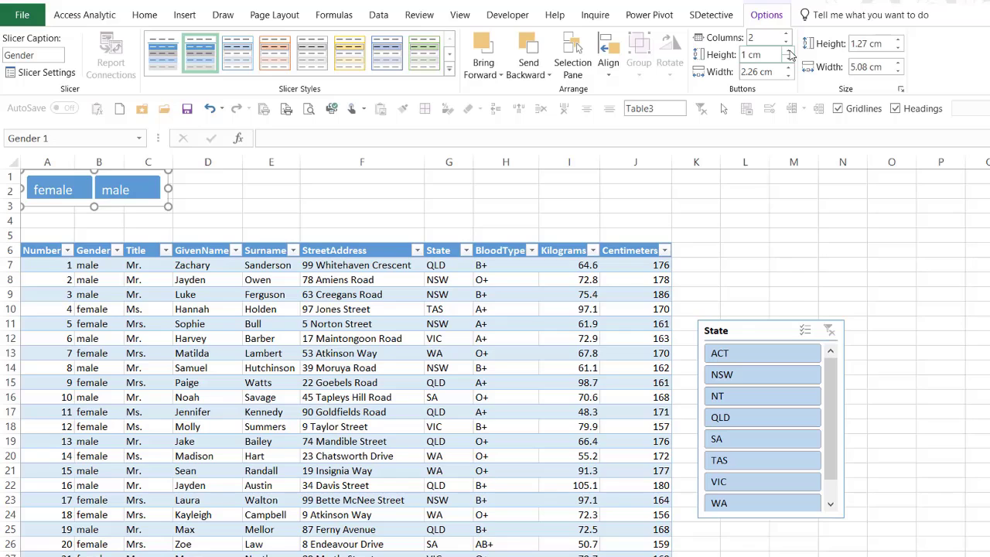
pyautogui.click(208, 206)
pyautogui.click(459, 15)
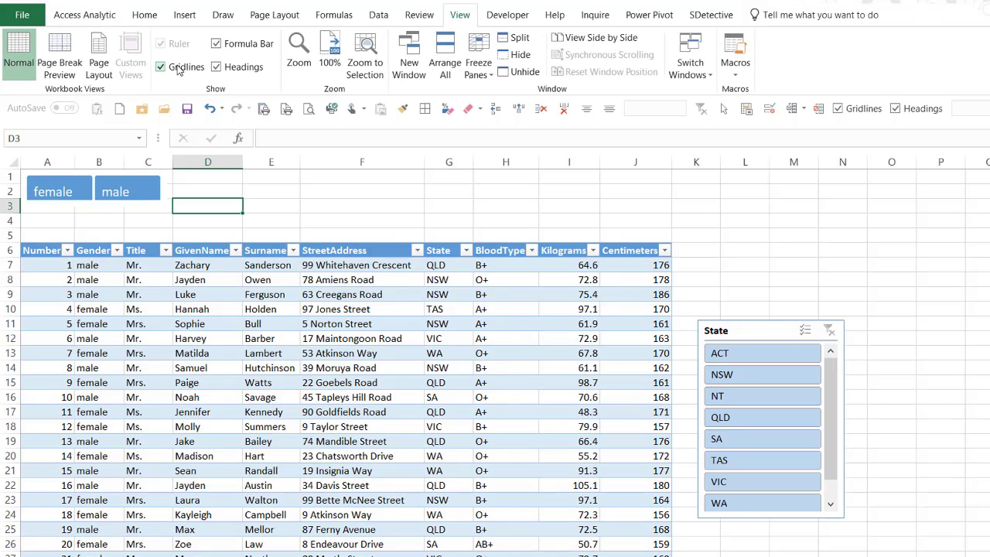
# Hide gridlines, insert a blank column A, and move the Gender slicer into column B
pyautogui.click(178, 70)
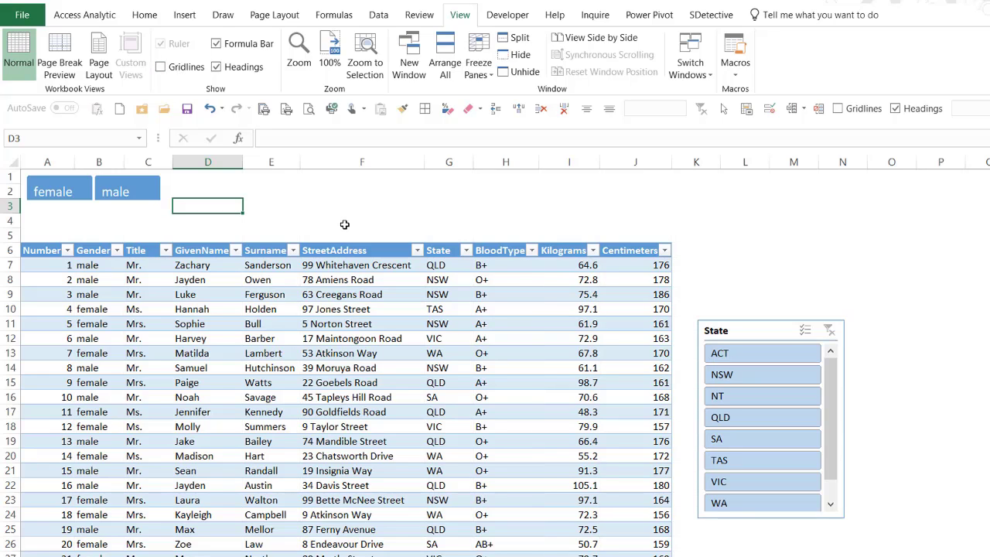
pyautogui.click(50, 160)
pyautogui.rightClick(50, 160)
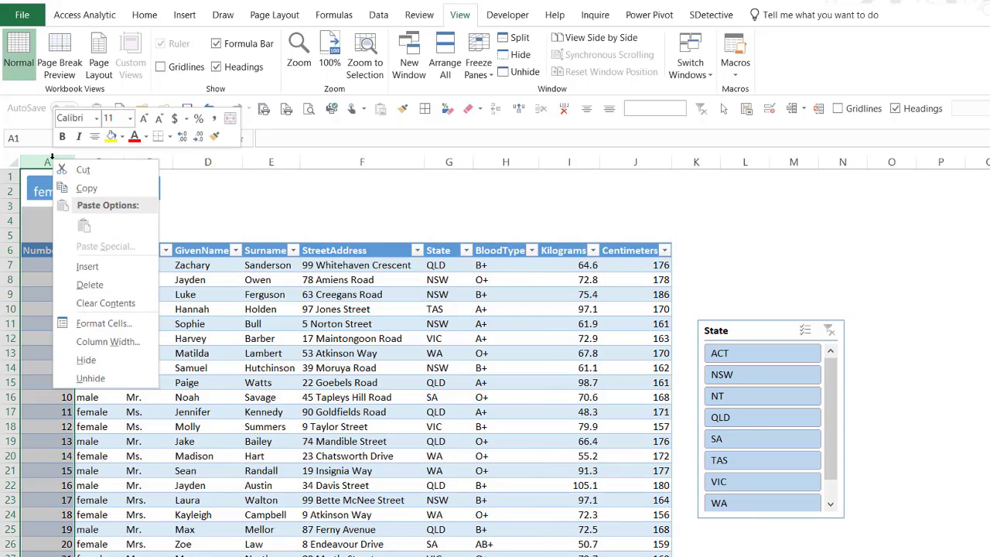
pyautogui.click(113, 269)
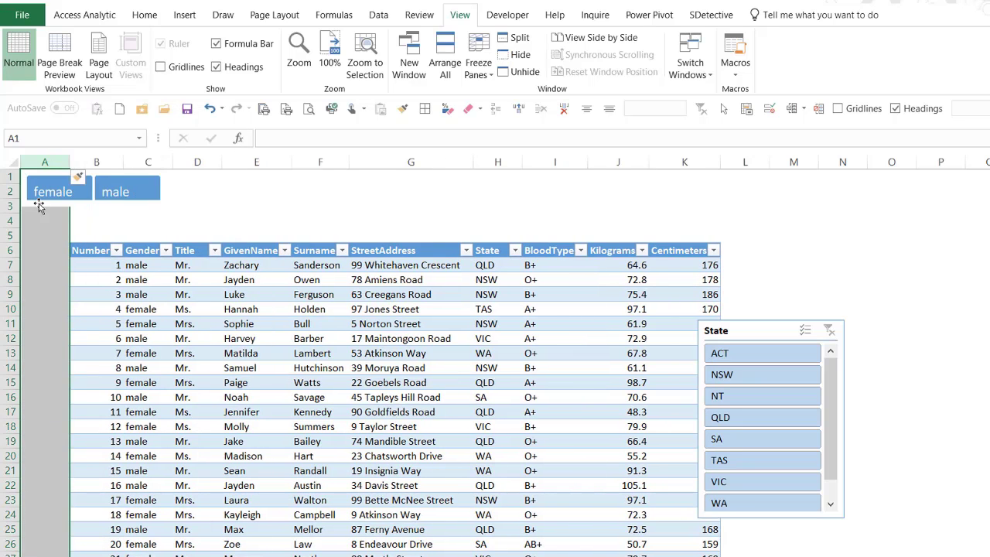
pyautogui.moveTo(39, 205); pyautogui.dragTo(84, 201)
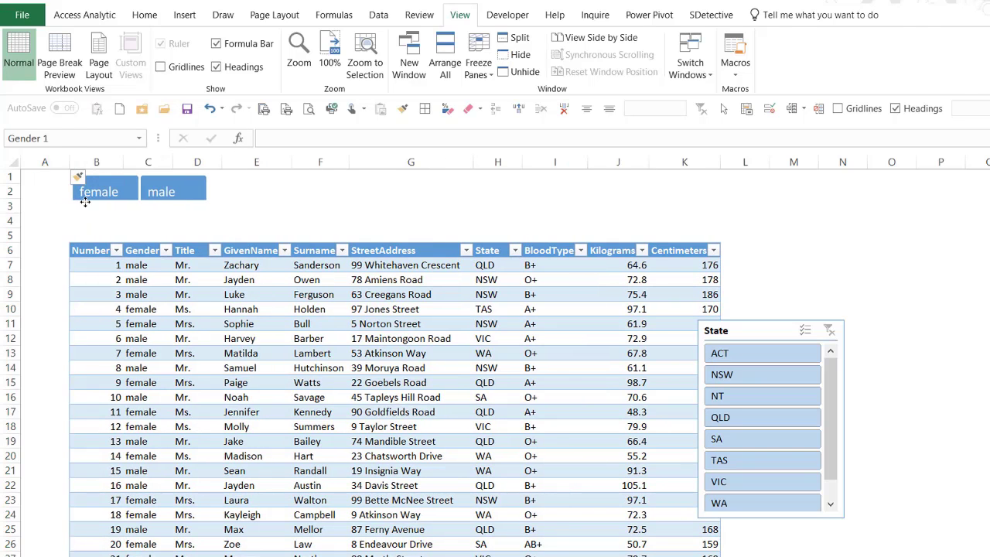
pyautogui.click(756, 331)
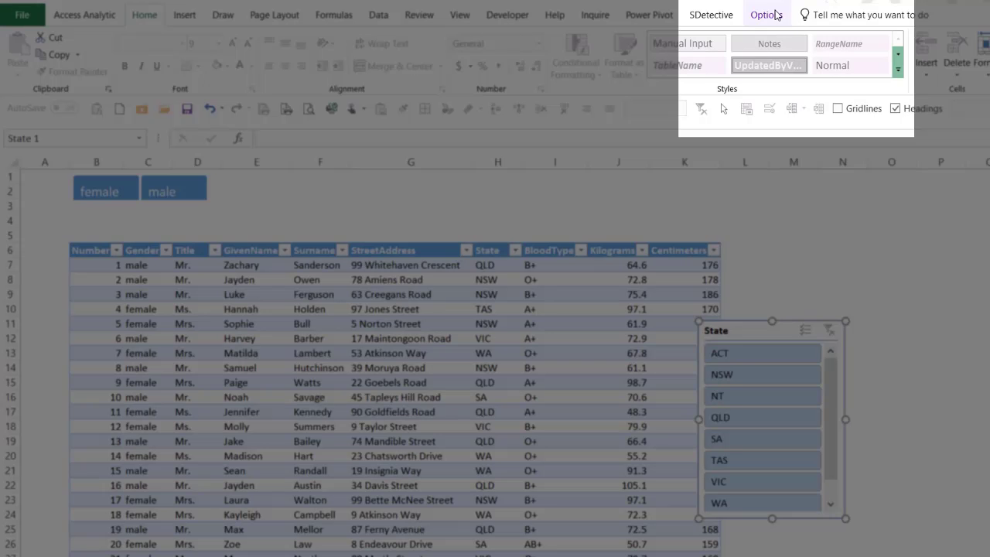
# Lay the State slicer's eight buttons in one row, move it above the table, and apply No Border style
pyautogui.click(780, 18)
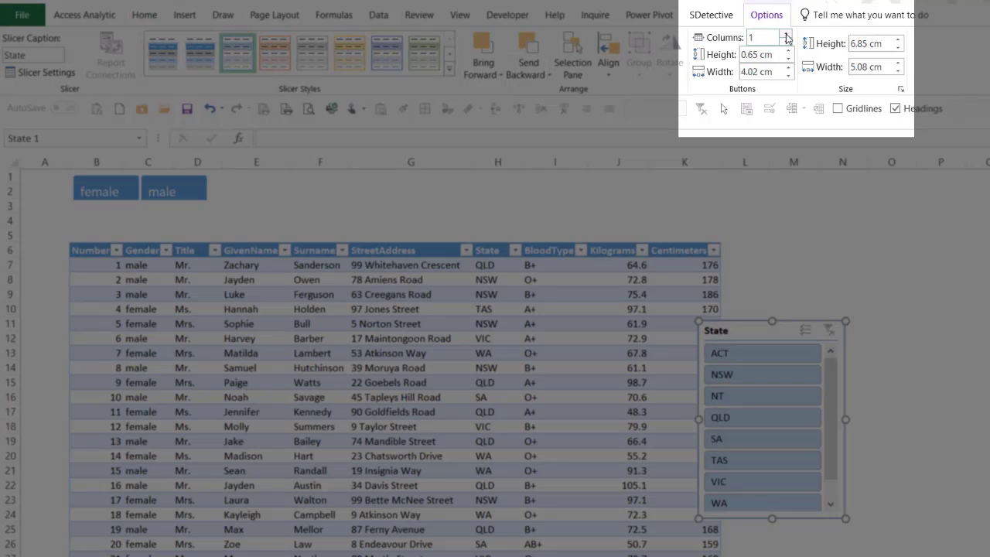
pyautogui.click(787, 34)
pyautogui.click(787, 34)
pyautogui.click(786, 34)
pyautogui.click(786, 34)
pyautogui.click(787, 34)
pyautogui.click(786, 34)
pyautogui.click(786, 34)
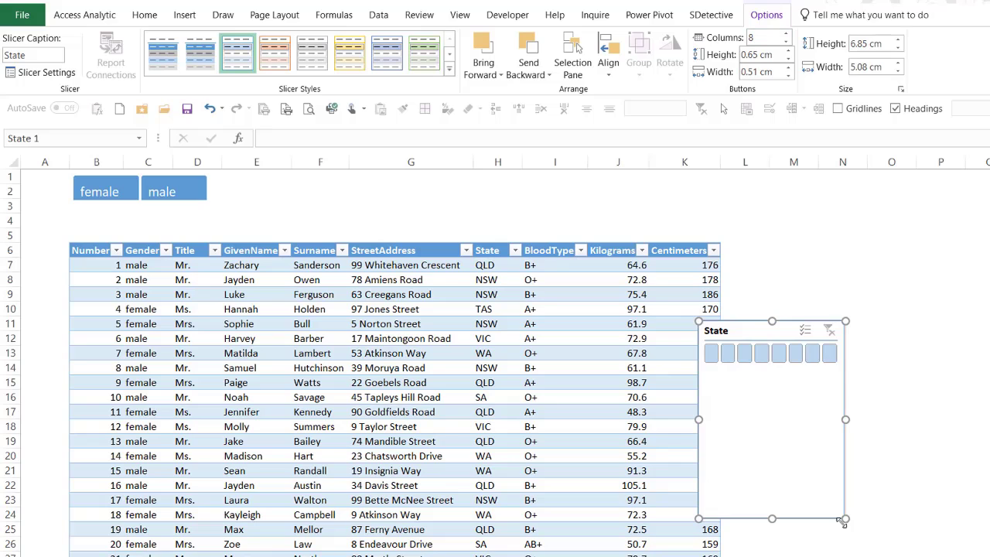
pyautogui.moveTo(889, 471); pyautogui.dragTo(964, 381)
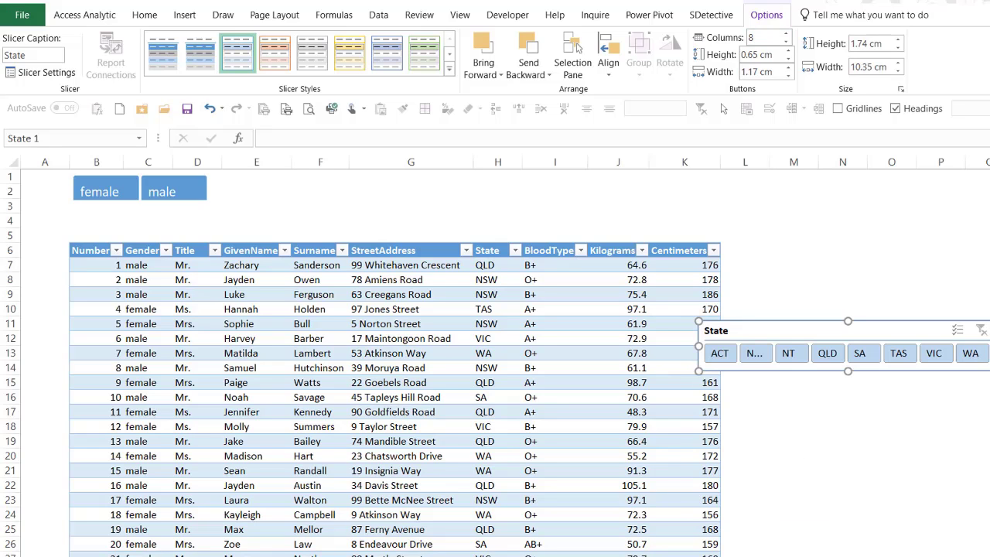
pyautogui.moveTo(870, 328); pyautogui.dragTo(462, 199)
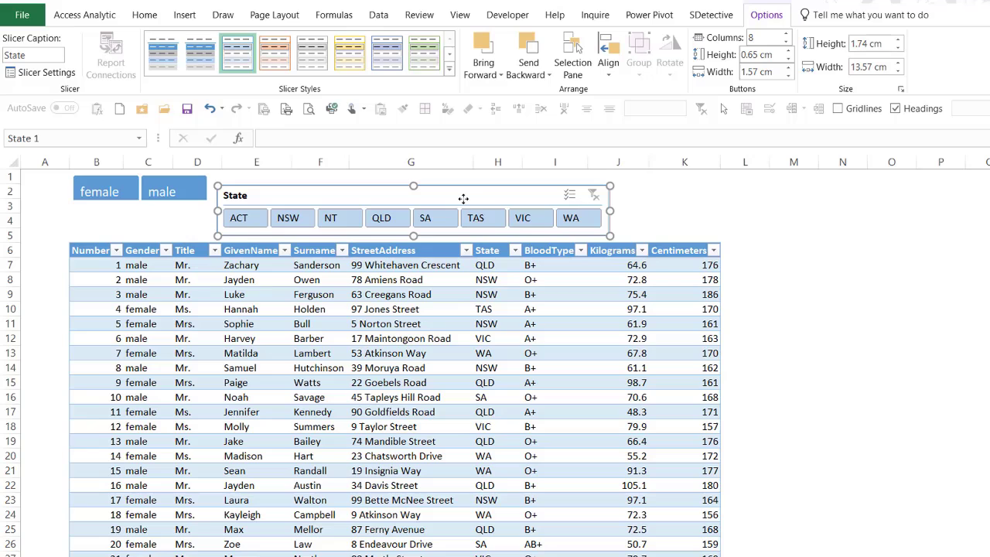
pyautogui.click(163, 53)
# Turn off the State slicer's header in Slicer Settings
pyautogui.rightClick(301, 199)
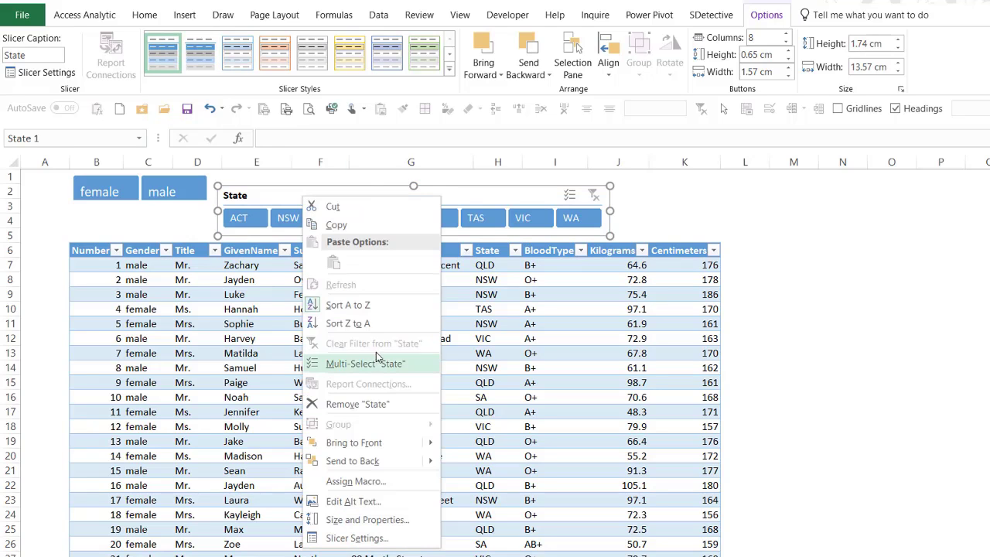
pyautogui.click(354, 537)
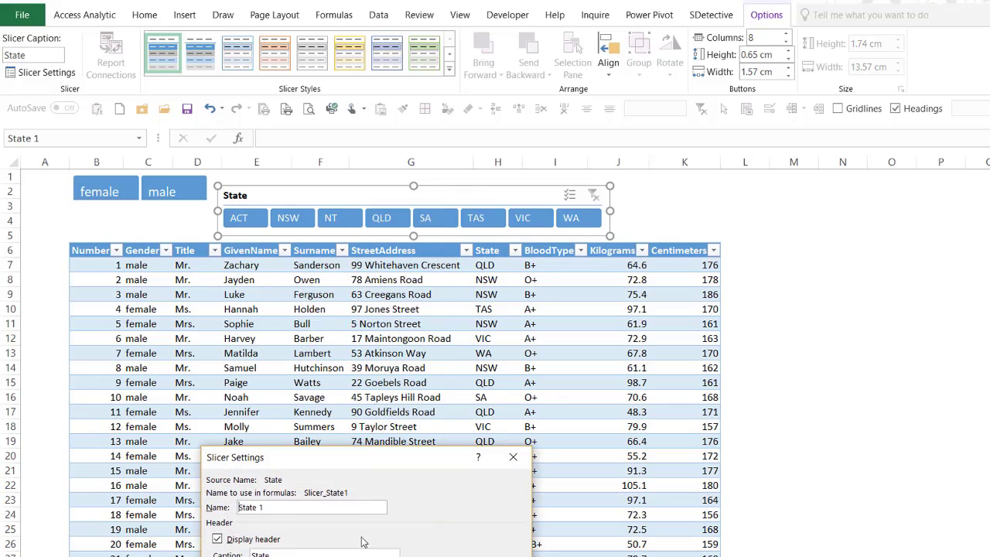
pyautogui.click(218, 539)
pyautogui.press('Return')
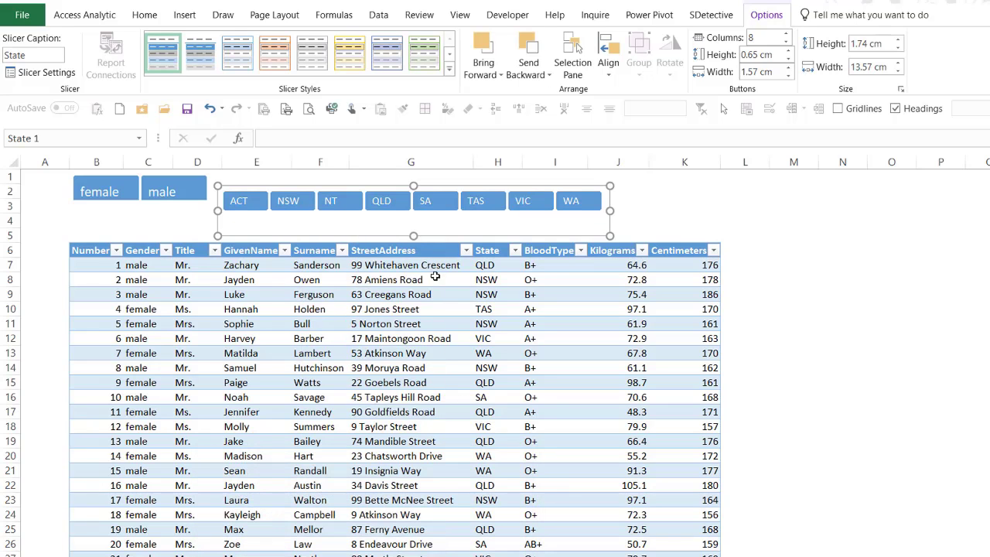
# Stretch the State slicer from column B to column K as a slim strip below the Gender slicer
pyautogui.moveTo(219, 211); pyautogui.dragTo(70, 211)
pyautogui.moveTo(341, 198); pyautogui.dragTo(341, 200)
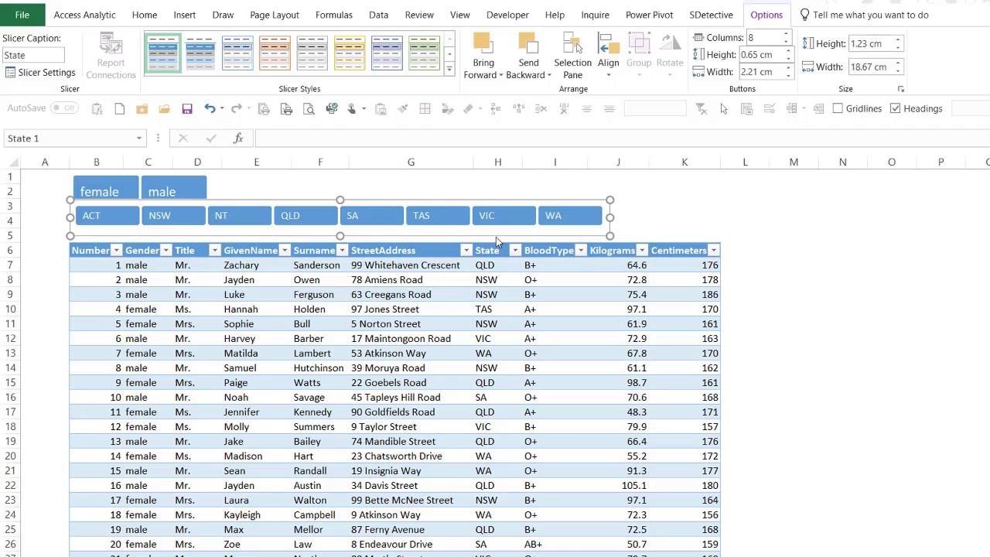
pyautogui.moveTo(611, 214); pyautogui.dragTo(721, 216)
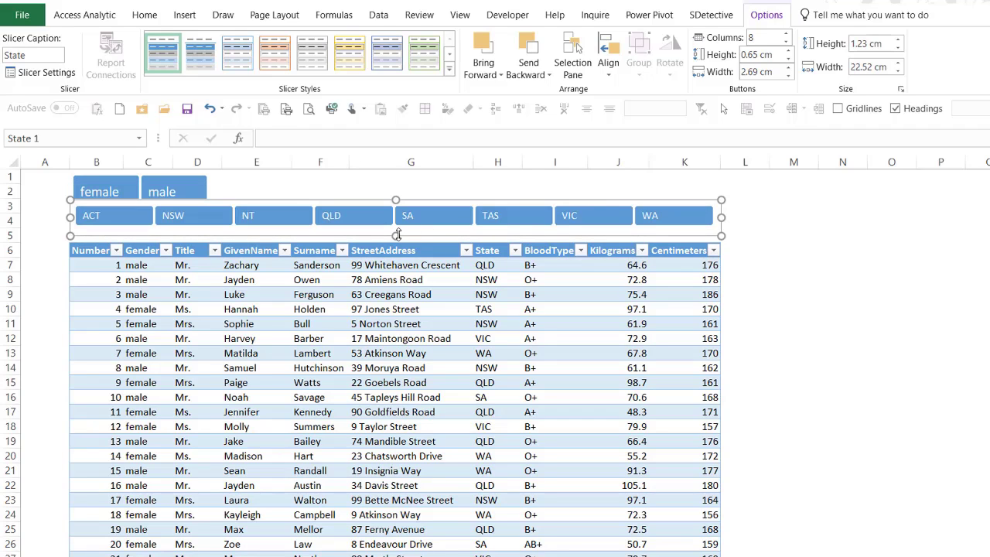
pyautogui.moveTo(396, 235); pyautogui.dragTo(366, 212)
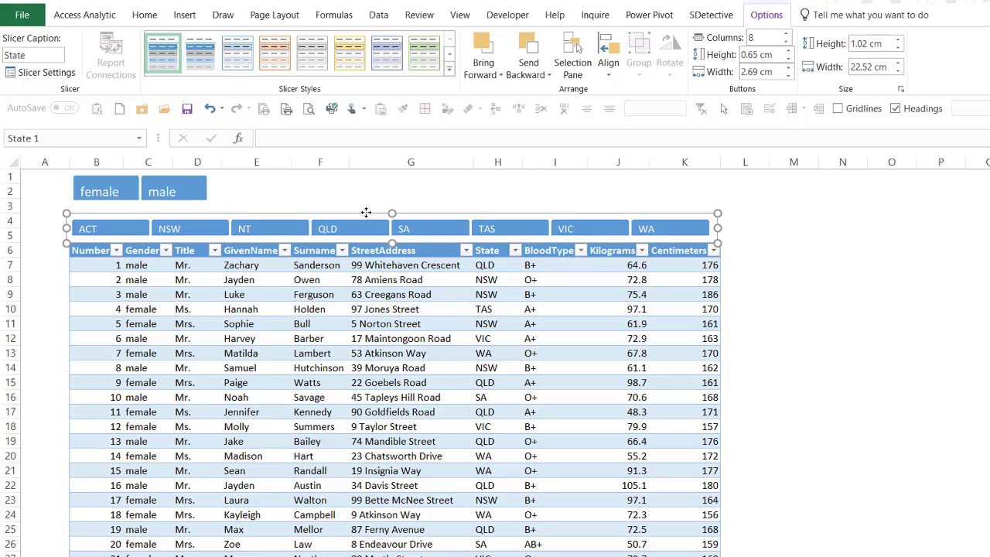
pyautogui.moveTo(713, 227); pyautogui.dragTo(699, 228)
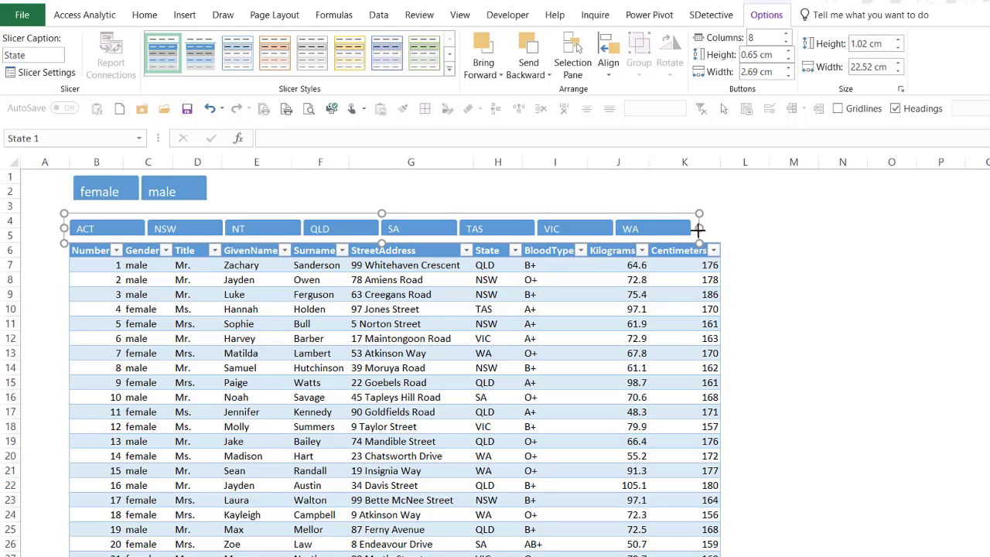
pyautogui.click(818, 248)
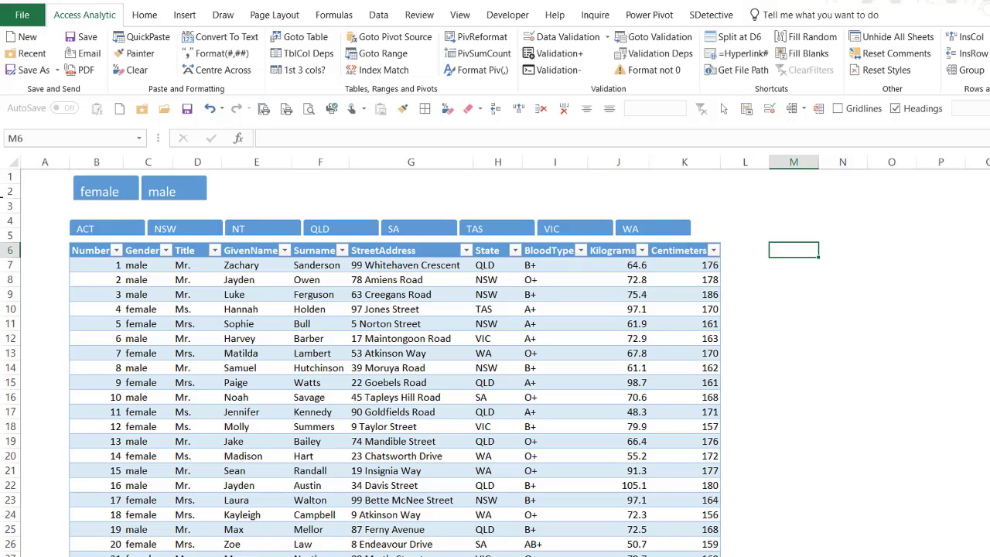
# Test the slicers with female, NSW, QLD and then male, and select the Gender slicer
pyautogui.click(99, 201)
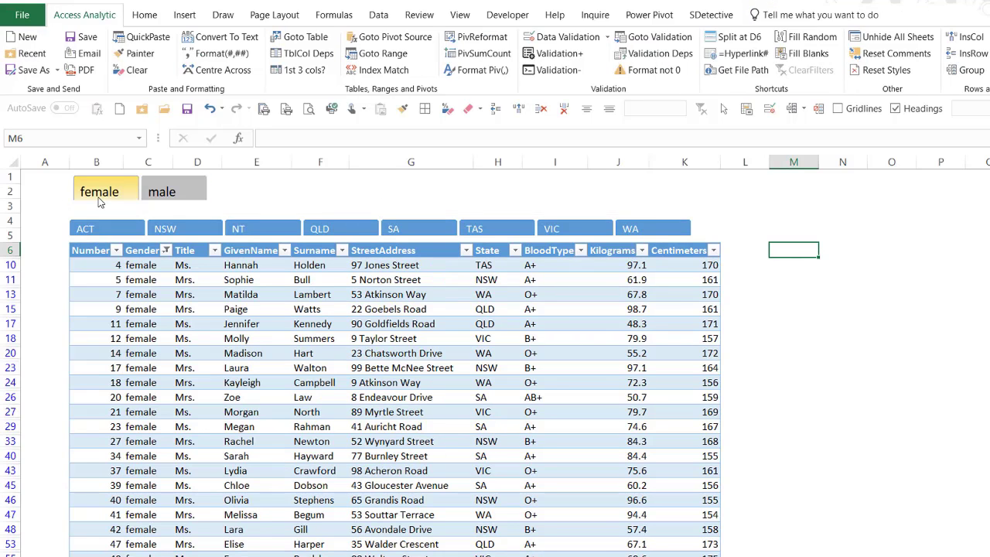
pyautogui.click(186, 231)
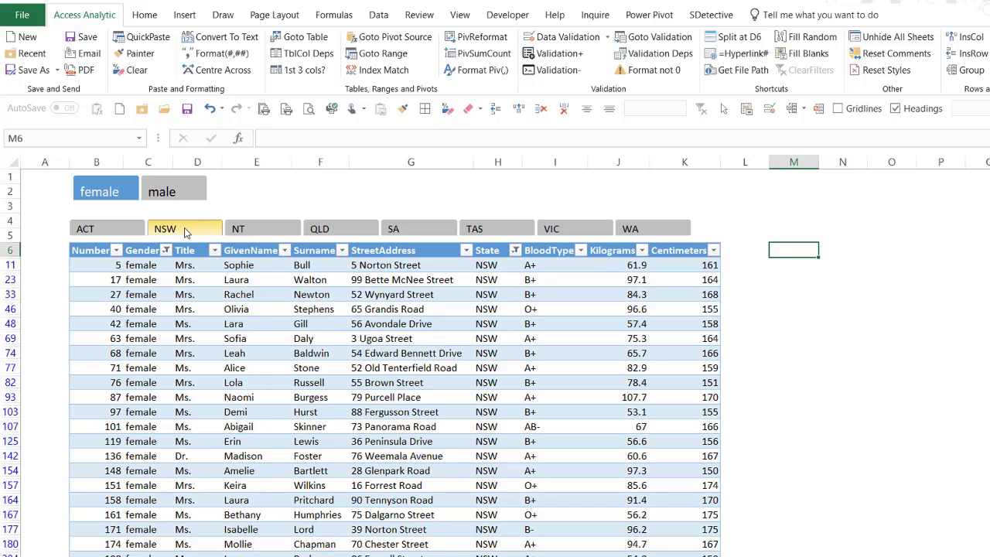
pyautogui.click(320, 229)
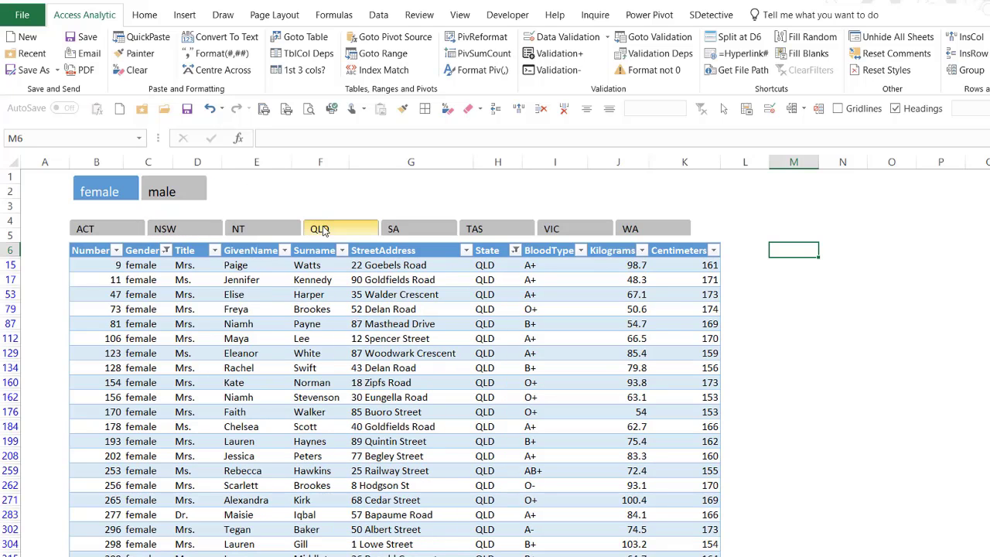
pyautogui.click(172, 195)
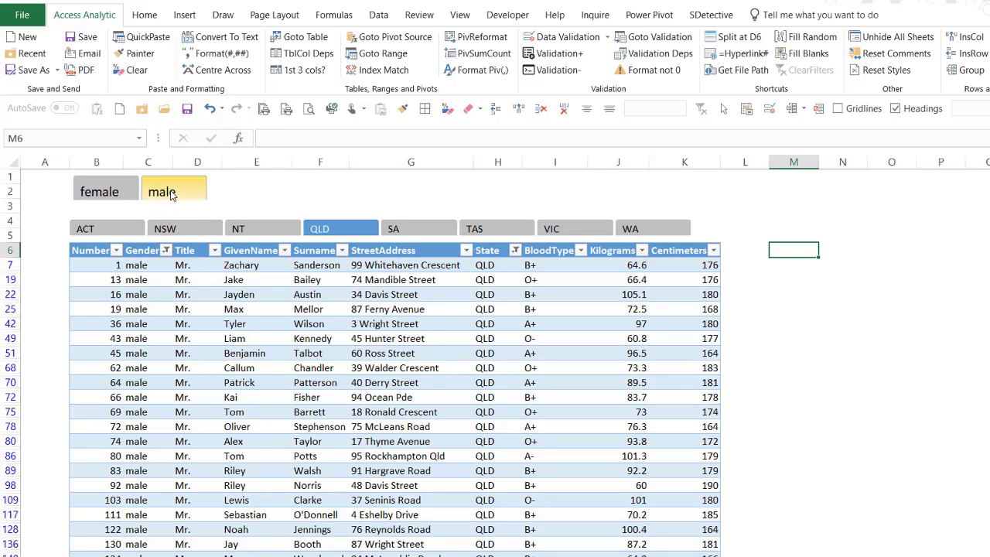
pyautogui.click(214, 180)
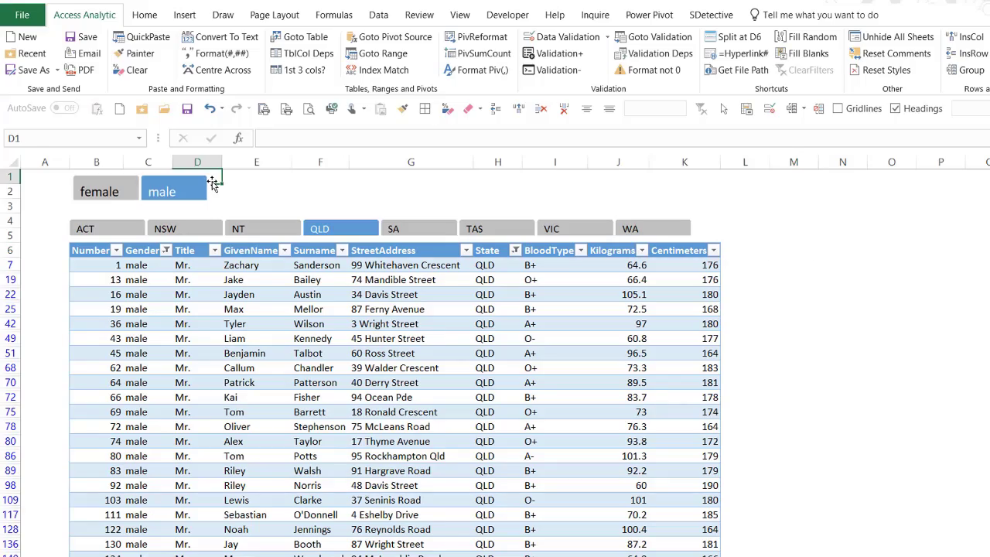
pyautogui.click(213, 182)
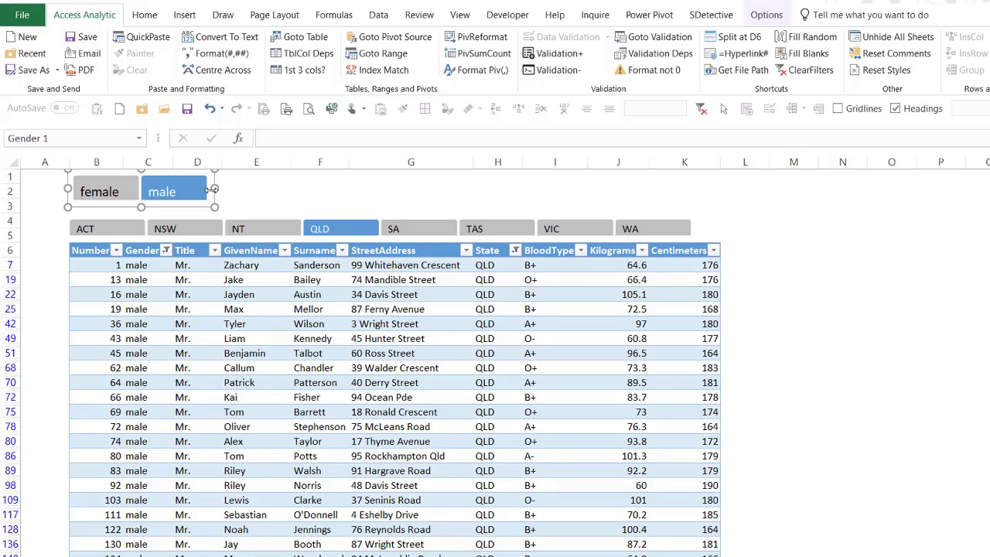
# Open the Gender slicer's Size and Properties pane with Position and Layout expanded
pyautogui.rightClick(213, 189)
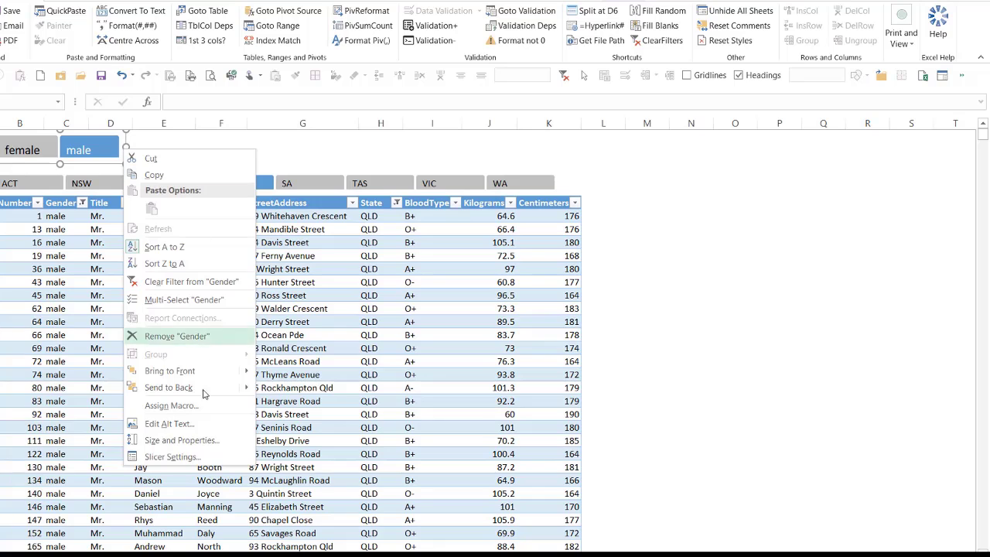
pyautogui.click(182, 440)
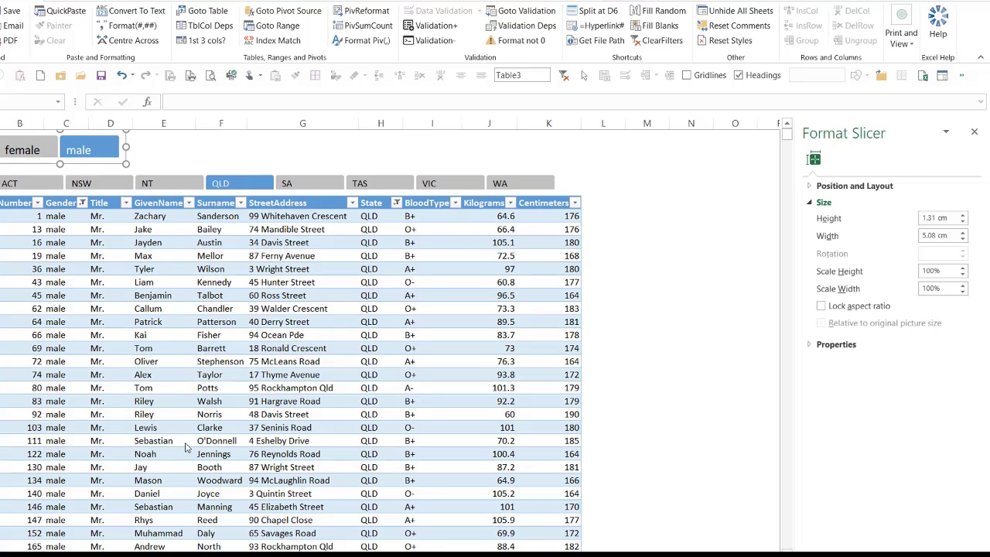
pyautogui.click(826, 189)
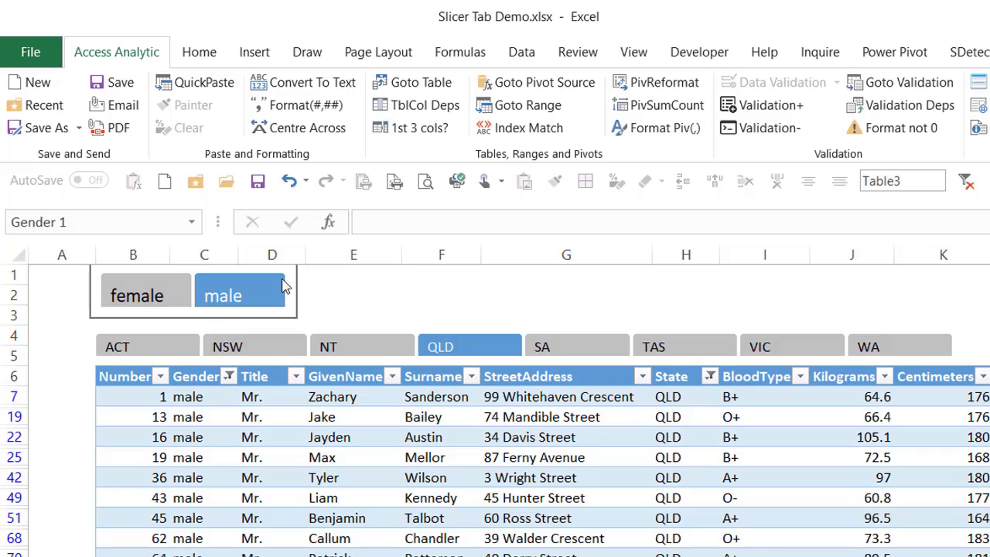
# Keep Male in the Gender slicer, pick SA in the State slicer, and start typing =counta in F2
pyautogui.click(353, 296)
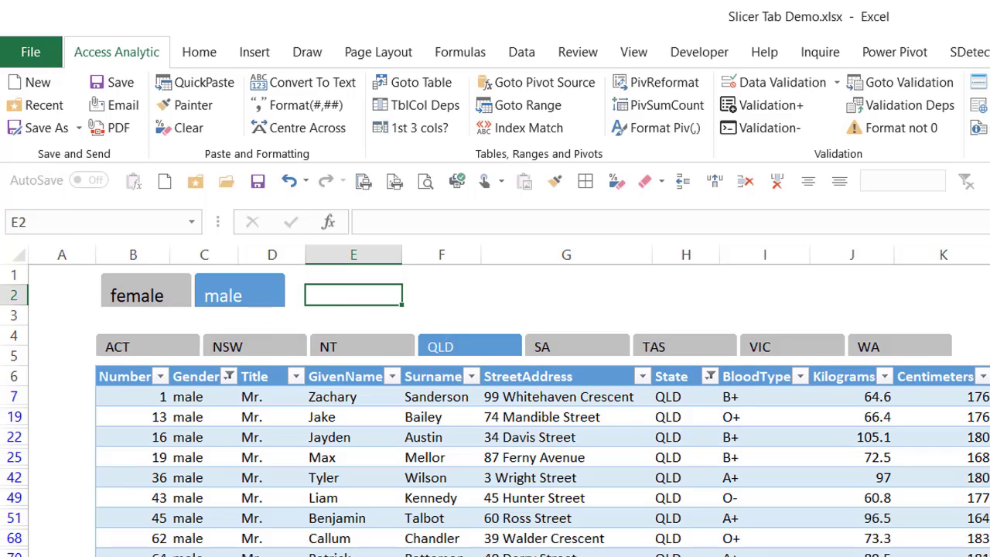
pyautogui.click(244, 285)
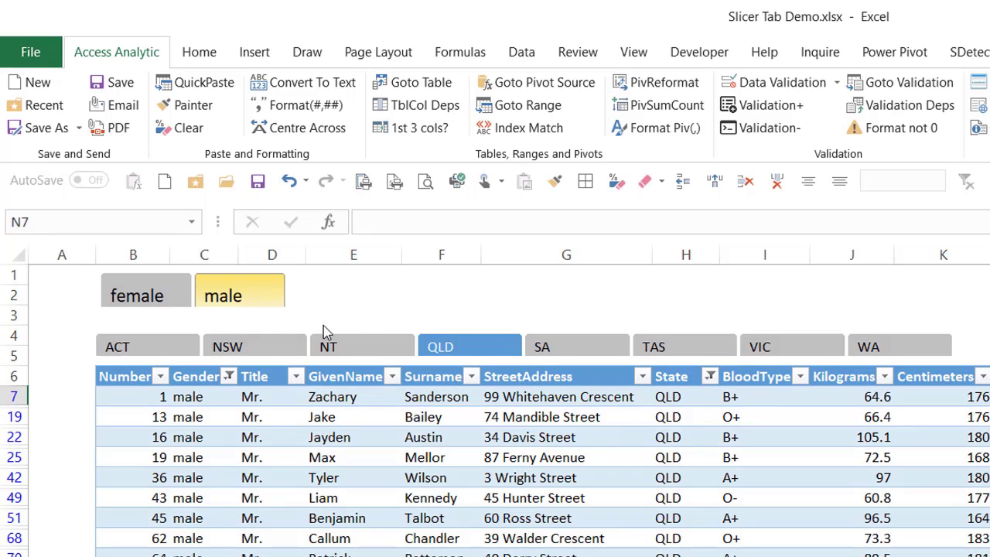
pyautogui.click(289, 288)
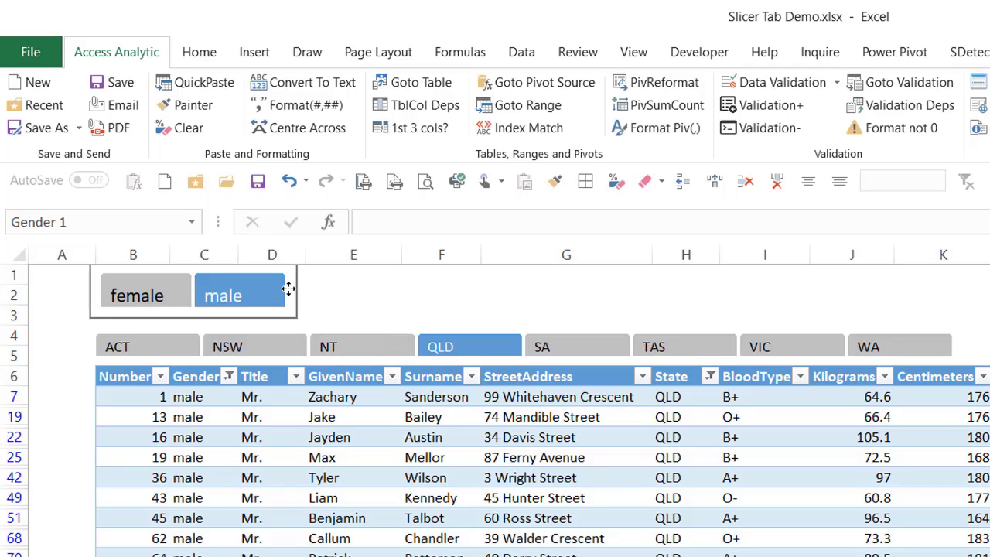
pyautogui.click(404, 333)
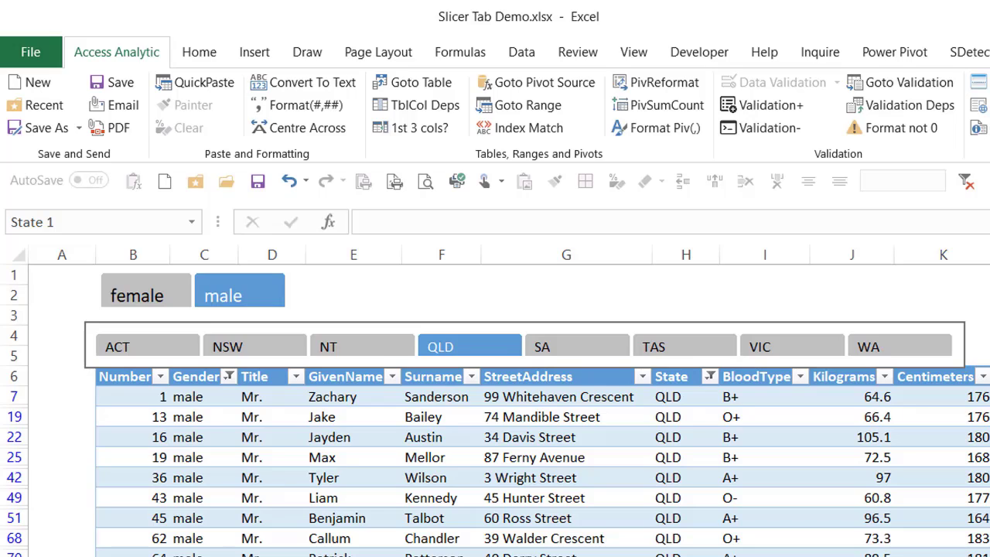
pyautogui.press('Escape')
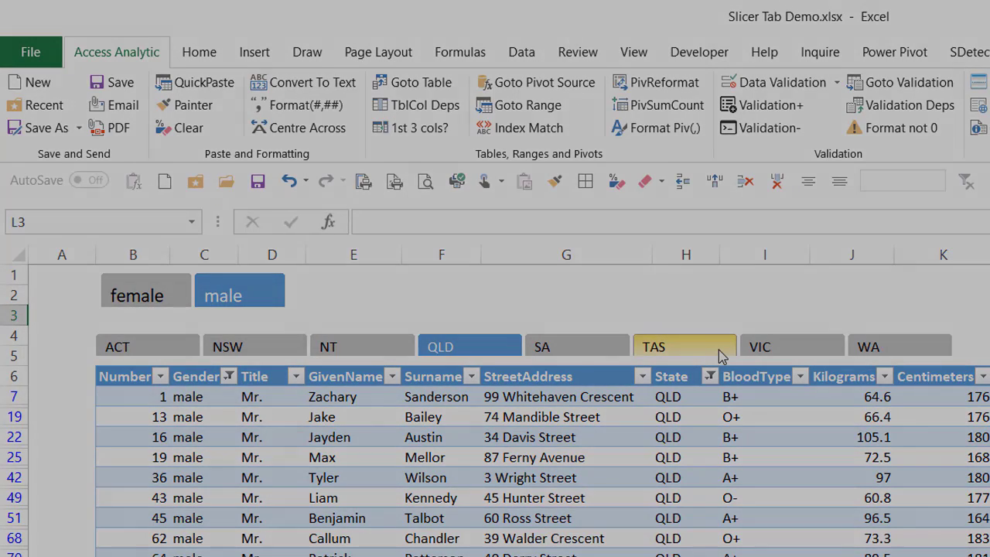
pyautogui.click(720, 356)
pyautogui.click(593, 354)
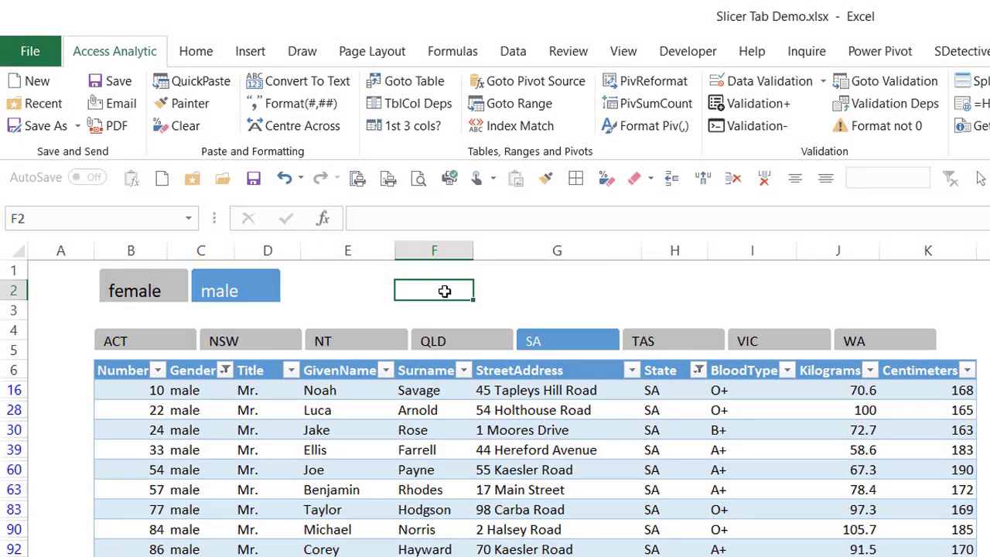
pyautogui.write('=count')
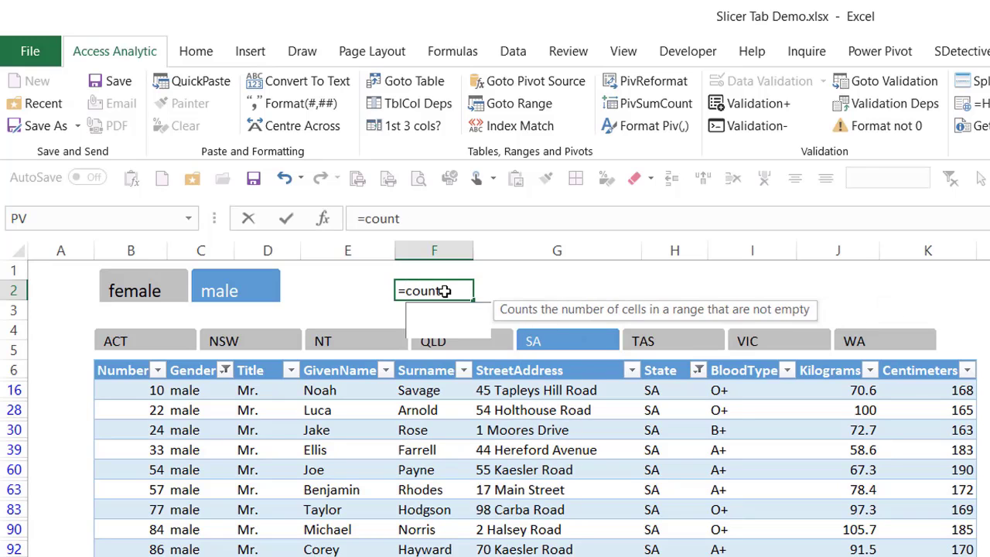
pyautogui.write('a')
# Enter a COUNTA of the whole Gender column in F2 and test it with the female and male slicer buttons
pyautogui.press('Tab')
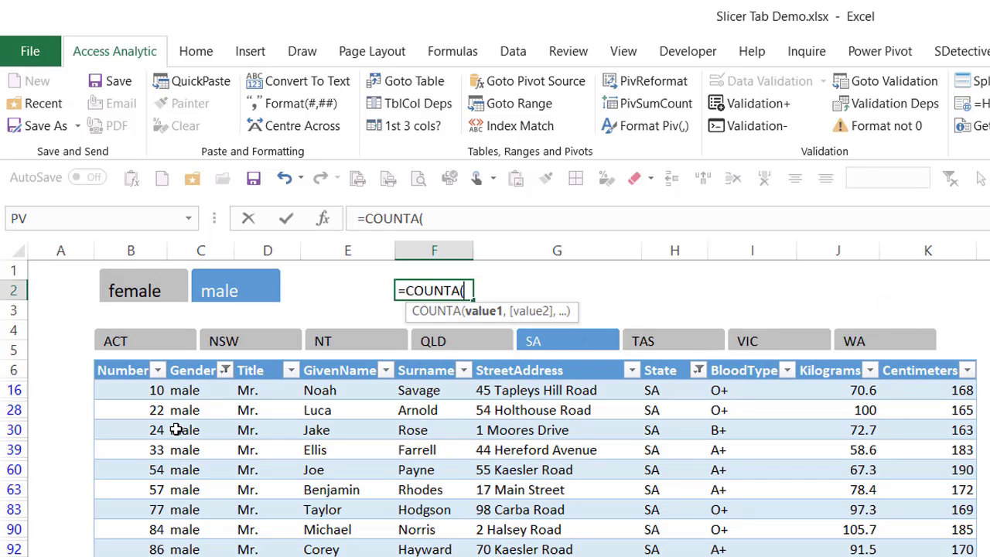
pyautogui.click(177, 429)
pyautogui.hotkey('ctrl', 'space')
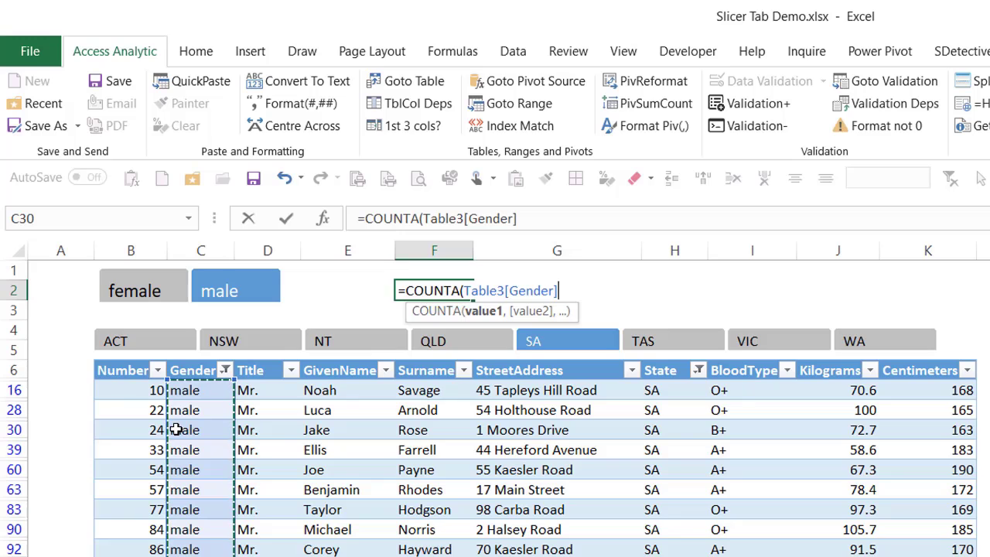
pyautogui.write(')')
pyautogui.press('Return')
pyautogui.press('Up')
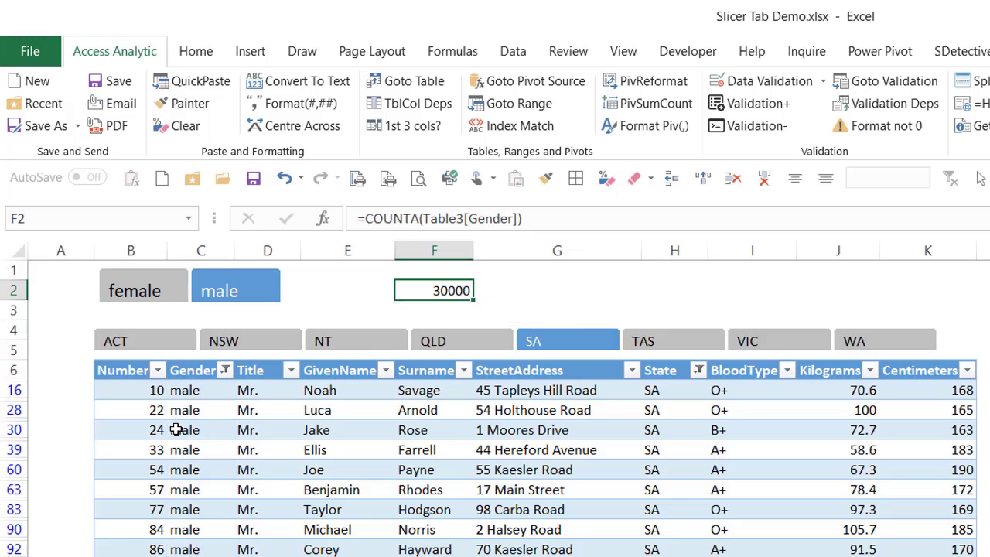
pyautogui.click(154, 297)
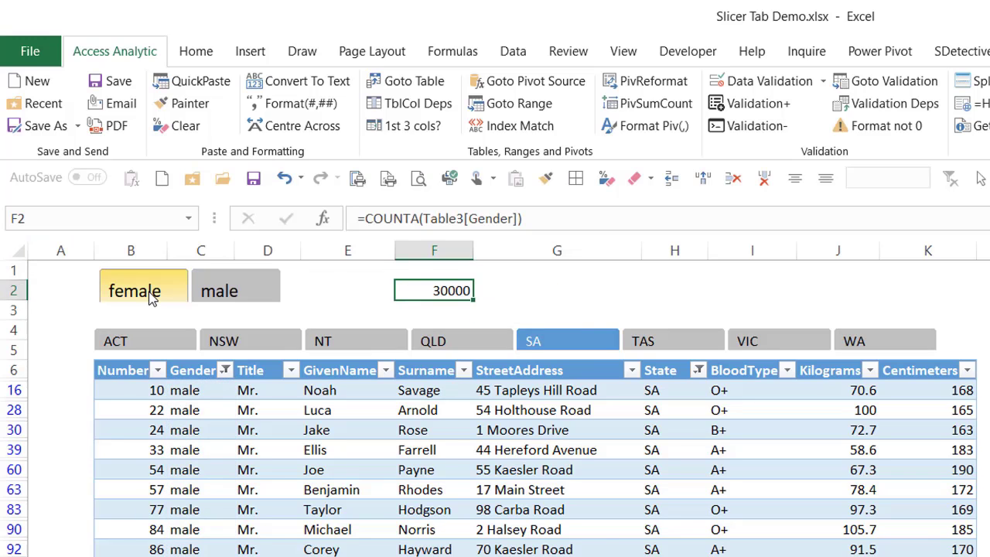
pyautogui.click(238, 282)
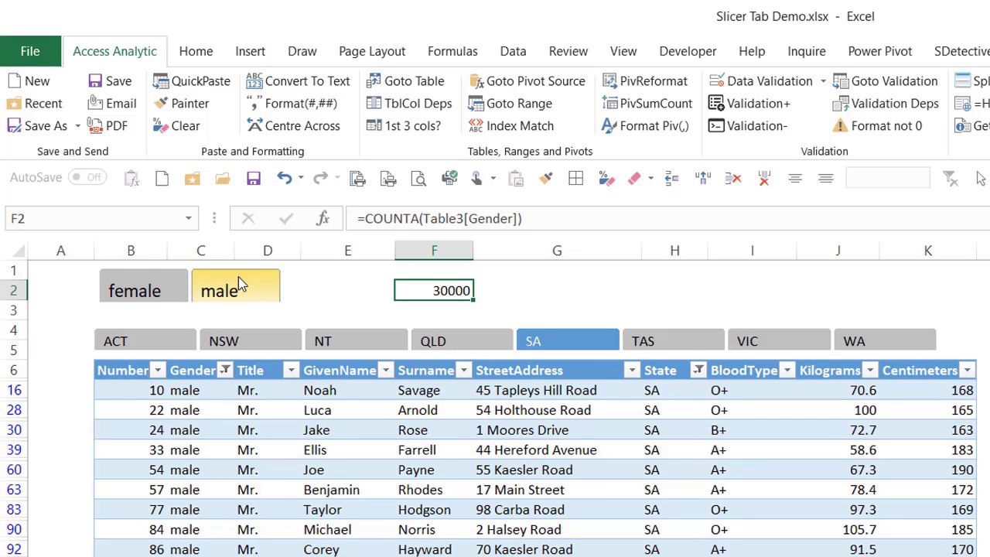
# Replace F2 with =AGGREGATE(3,1,Table3[Gender]), checking it shows 1227 for female and 1959 for male
pyautogui.write('=')
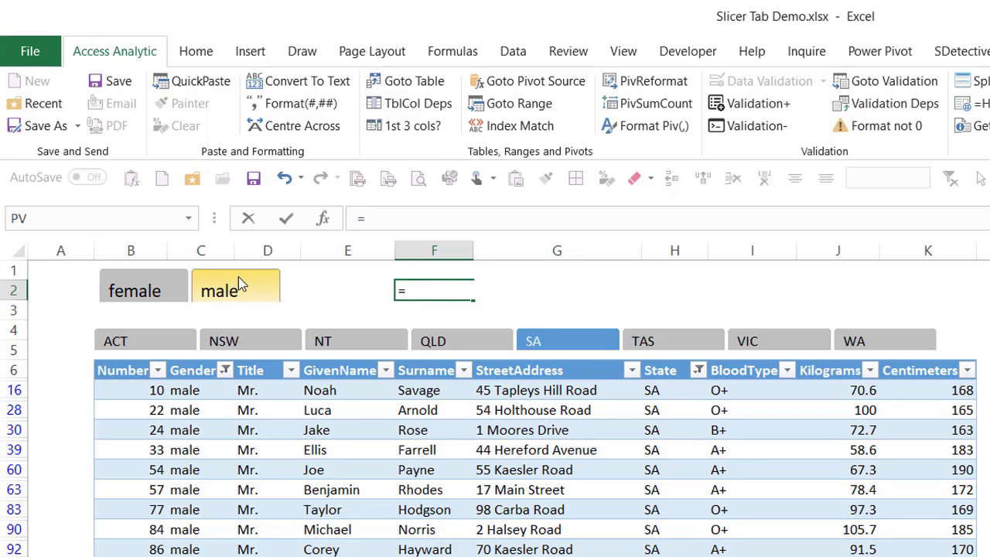
pyautogui.write('agg')
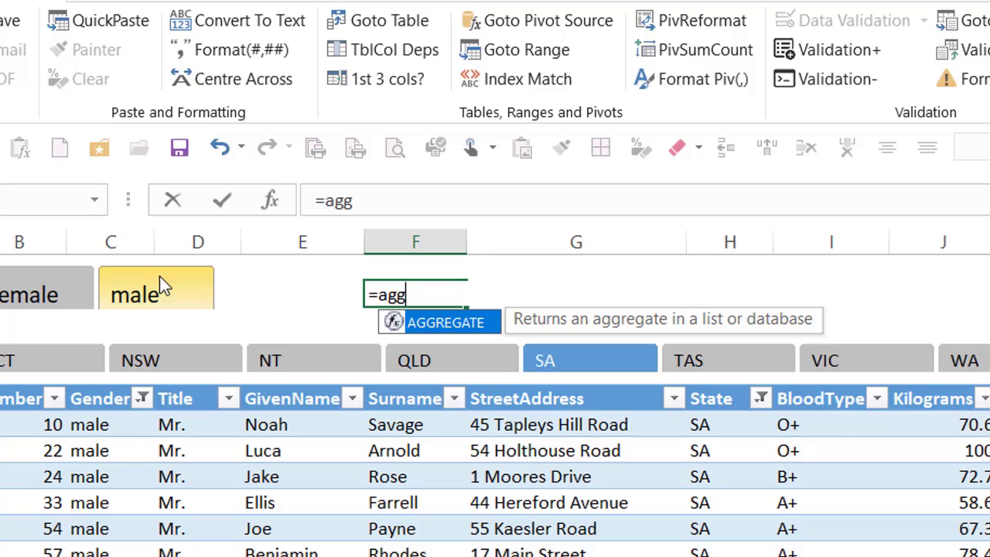
pyautogui.press('Tab')
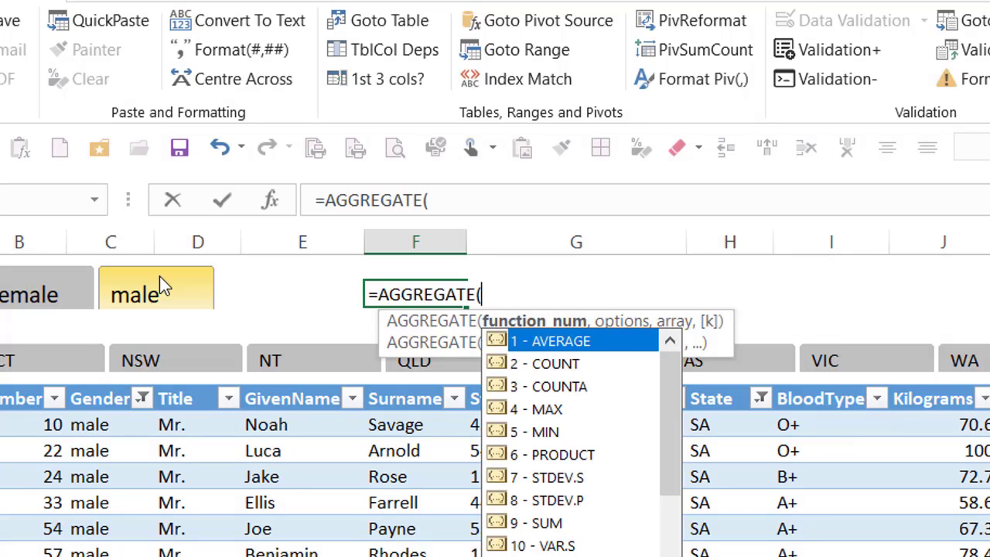
pyautogui.press('Down')
pyautogui.press('Down')
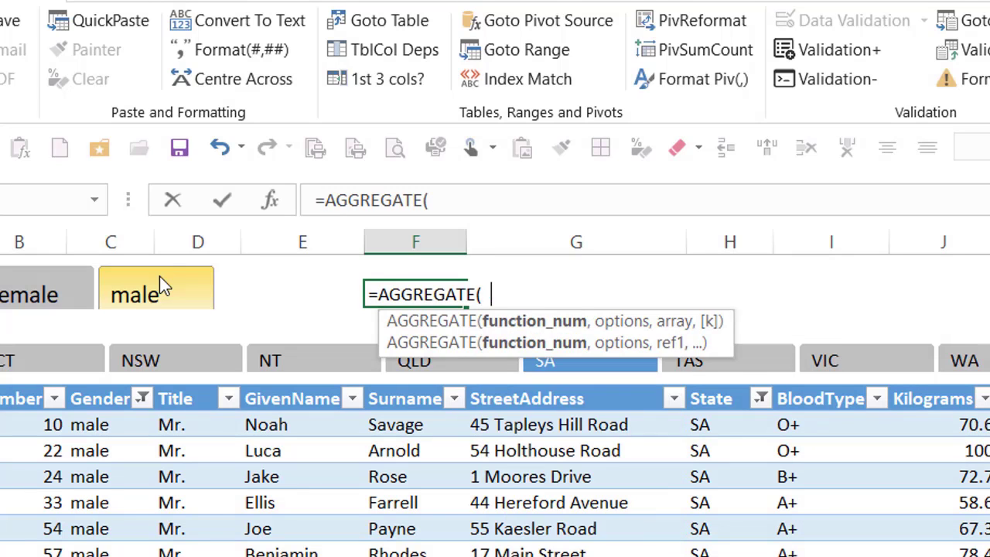
pyautogui.write(',')
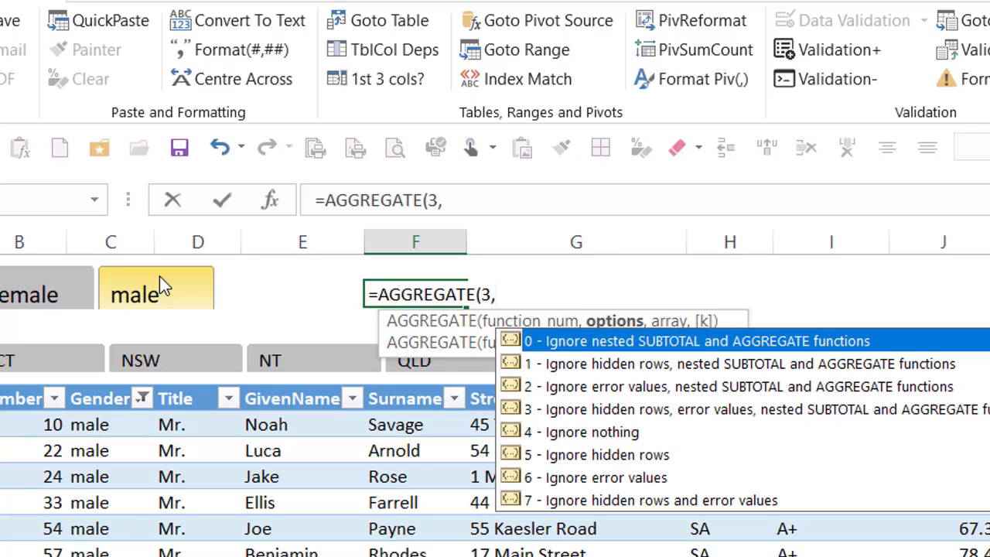
pyautogui.press('Down')
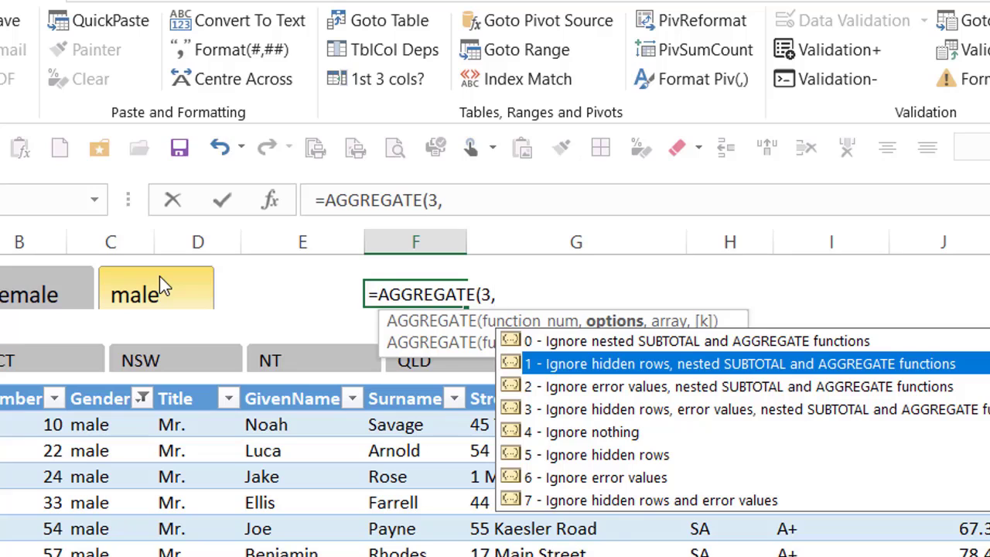
pyautogui.press('Tab')
pyautogui.write(',')
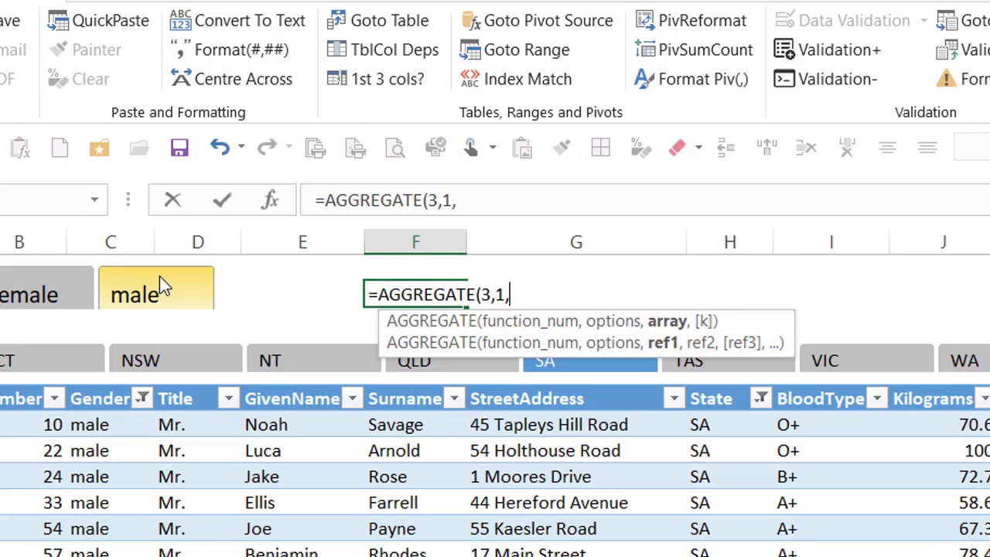
pyautogui.click(67, 467)
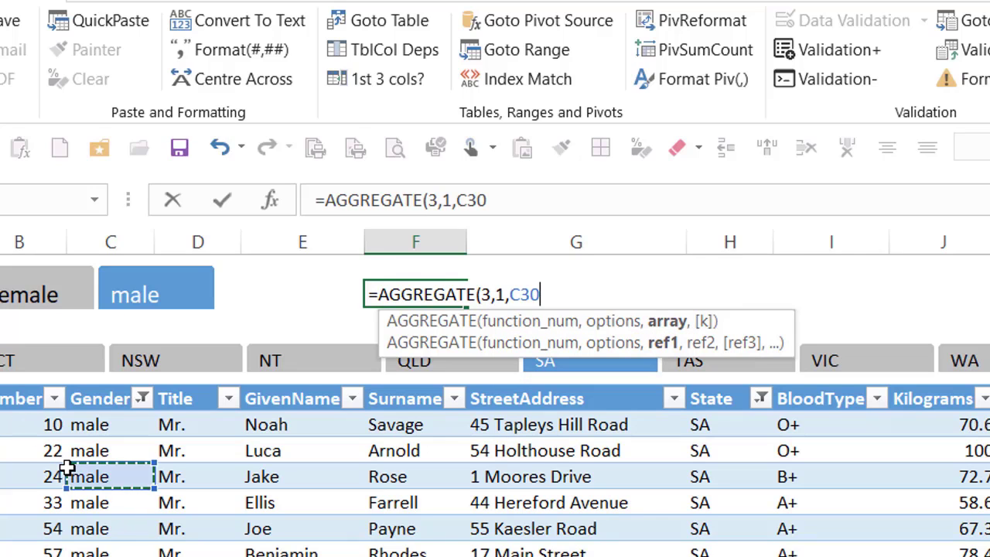
pyautogui.hotkey('ctrl', 'space')
pyautogui.write(')')
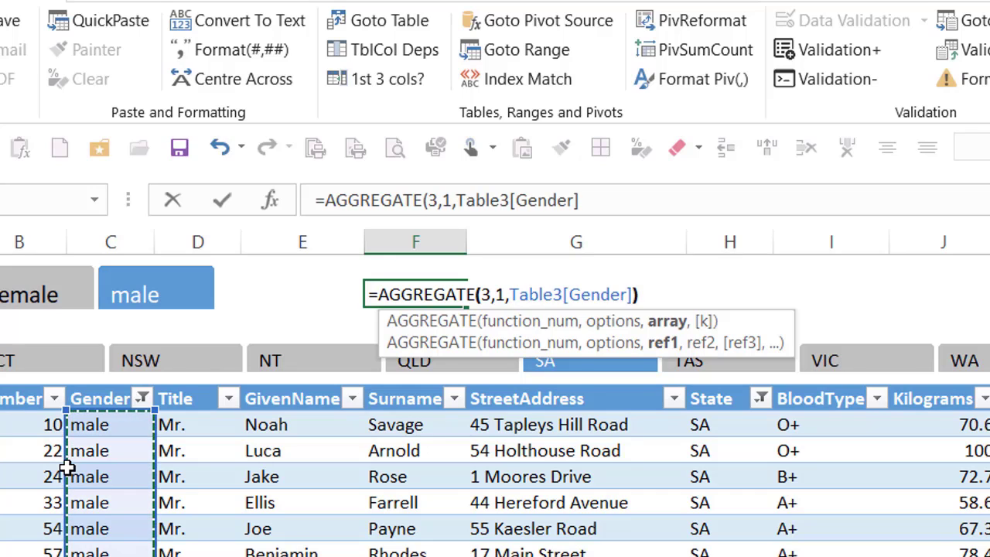
pyautogui.hotkey('ctrl', 'Return')
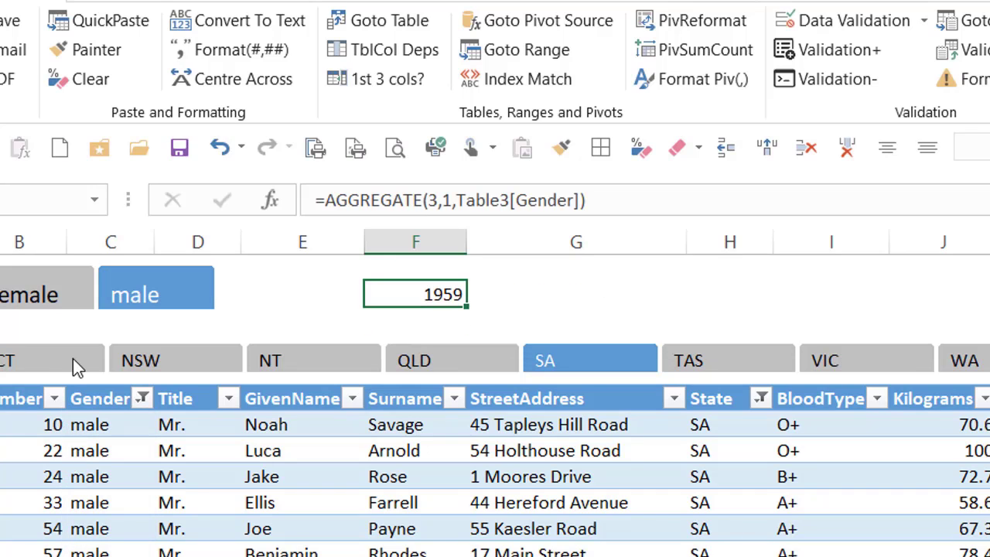
pyautogui.click(42, 298)
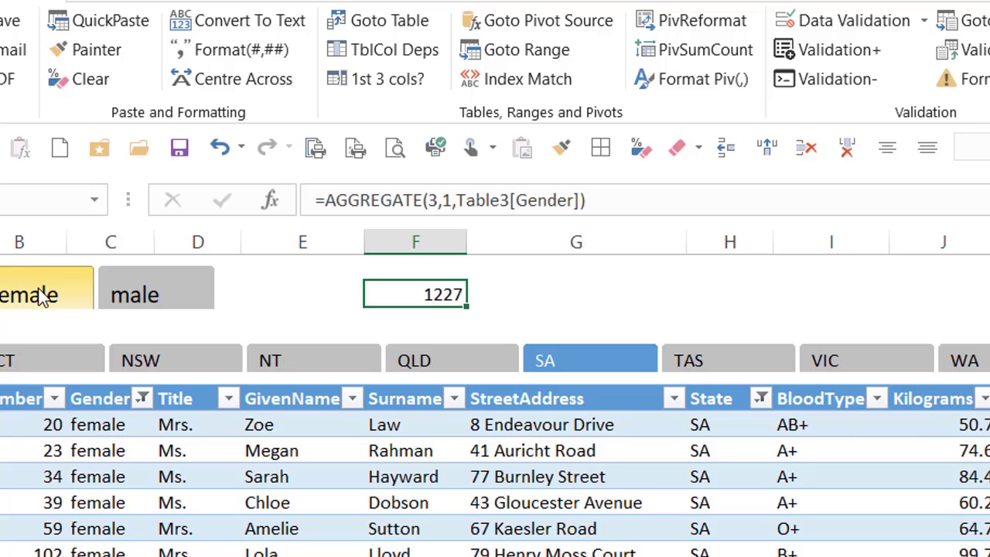
pyautogui.click(156, 293)
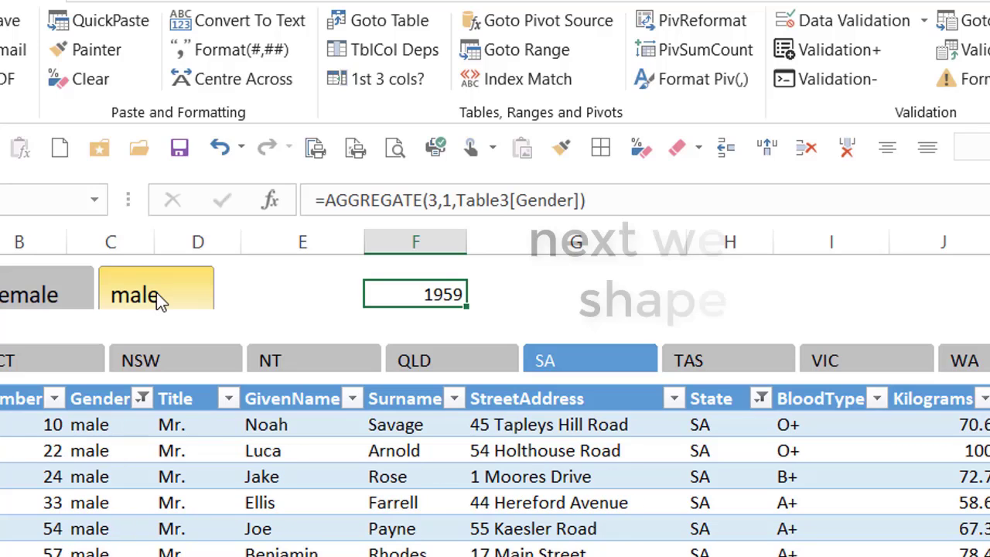
# Draw a rectangle over G2:I3 and link its text to cell F2 with =$F$2
pyautogui.click(576, 293)
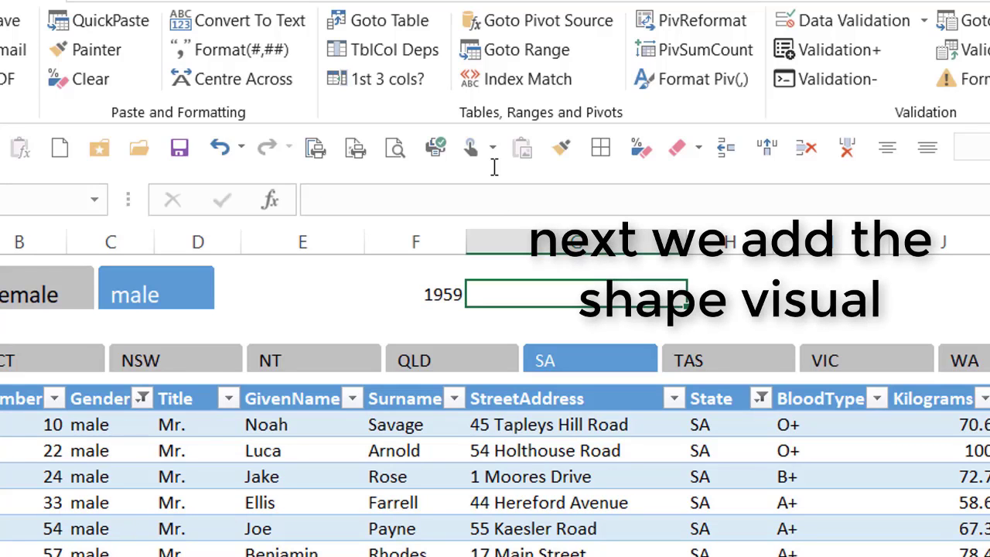
pyautogui.click(172, 1)
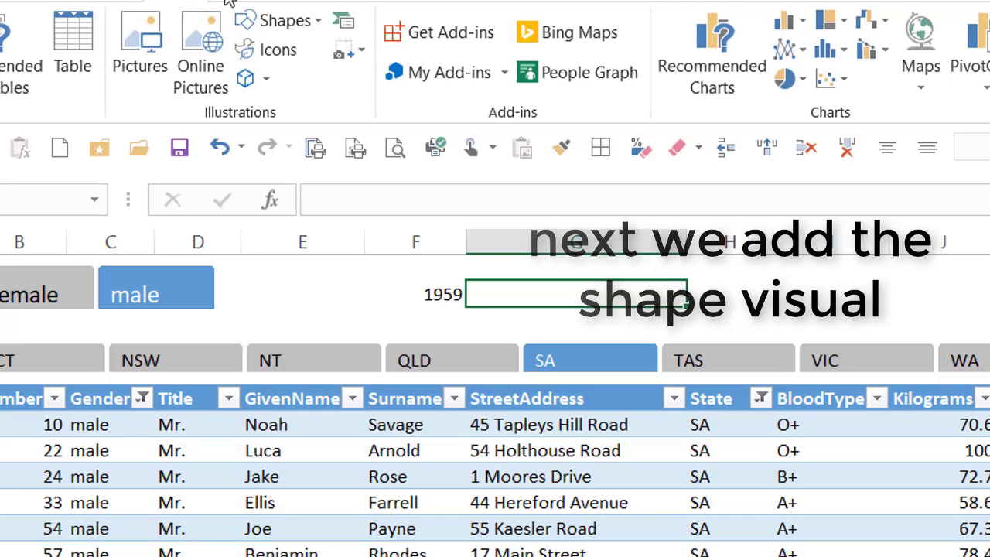
pyautogui.click(307, 30)
pyautogui.click(339, 81)
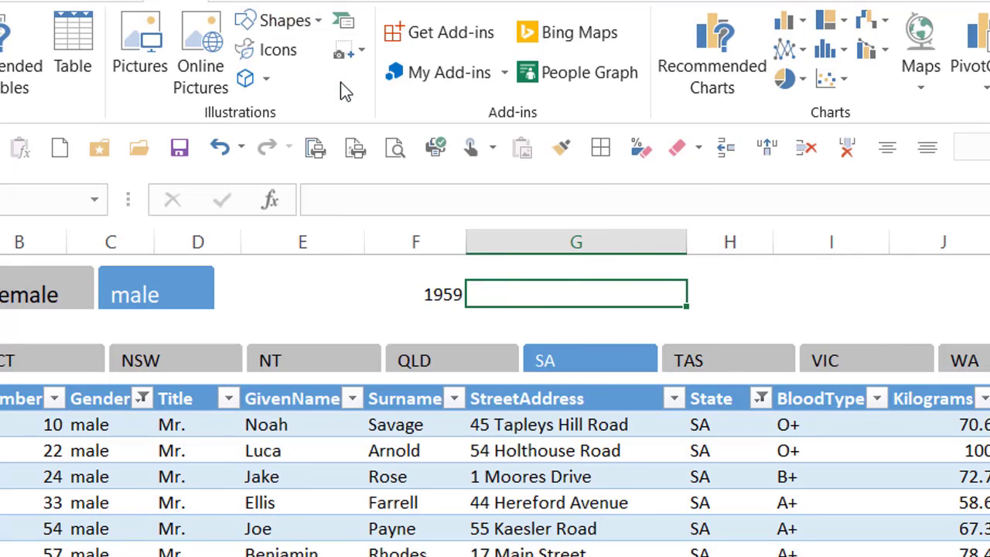
pyautogui.moveTo(585, 261); pyautogui.dragTo(824, 329)
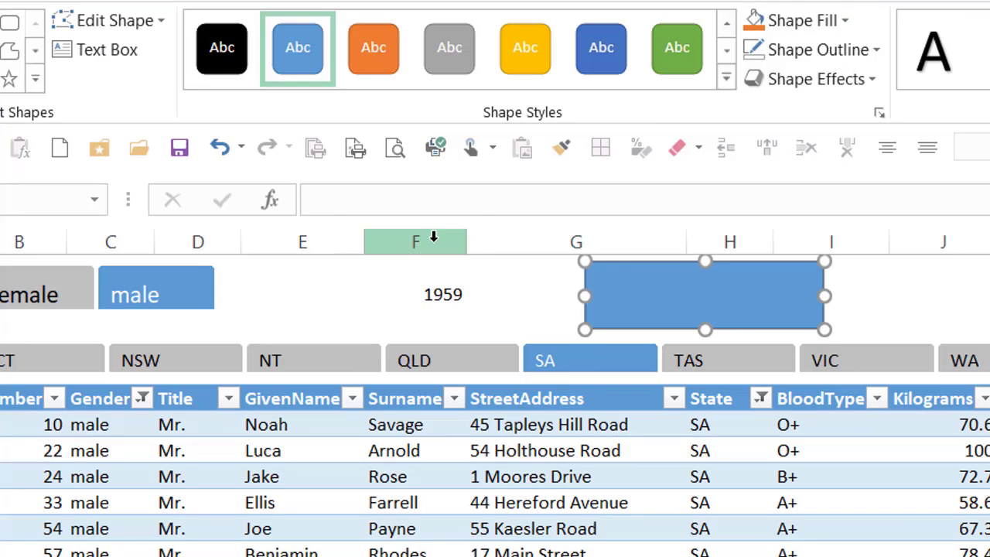
pyautogui.click(428, 204)
pyautogui.write('=')
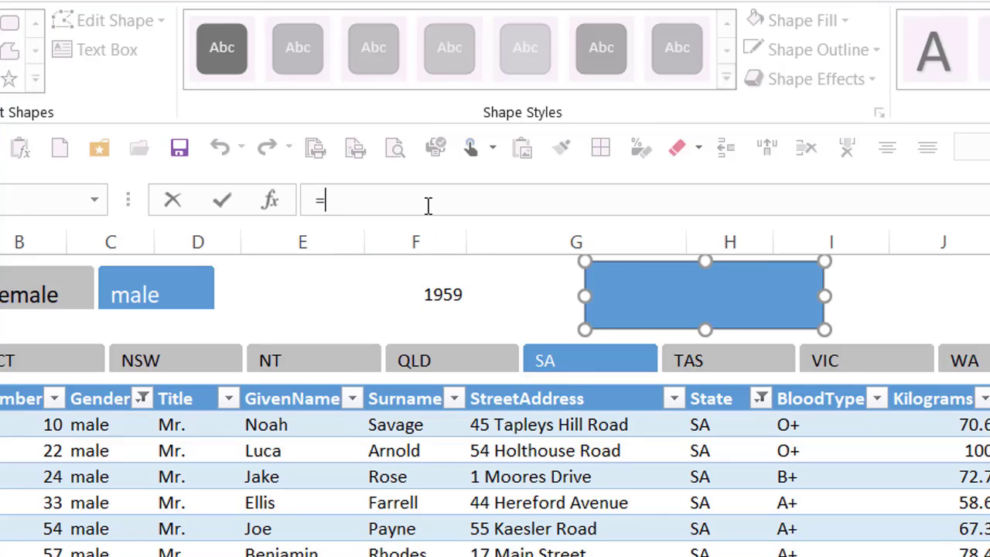
pyautogui.click(439, 292)
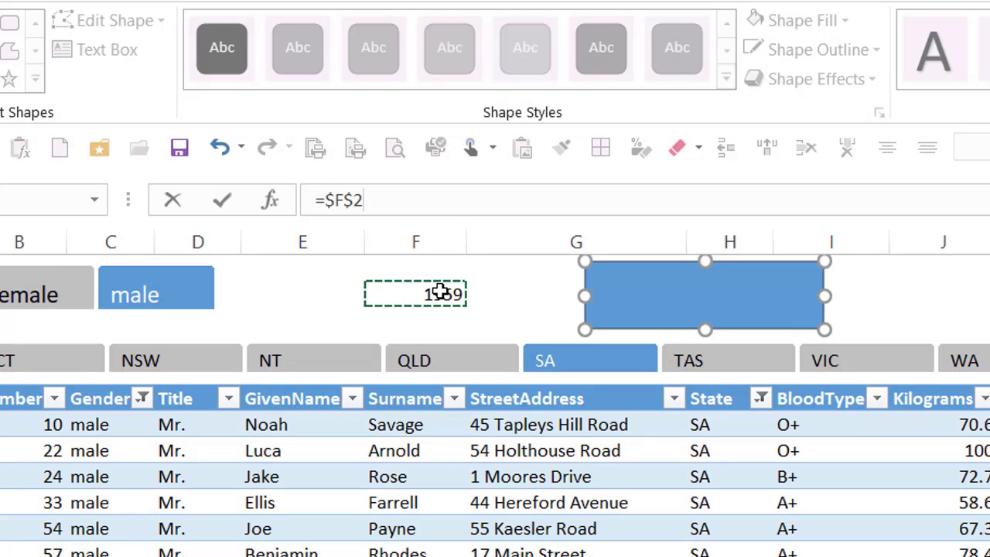
pyautogui.press('Return')
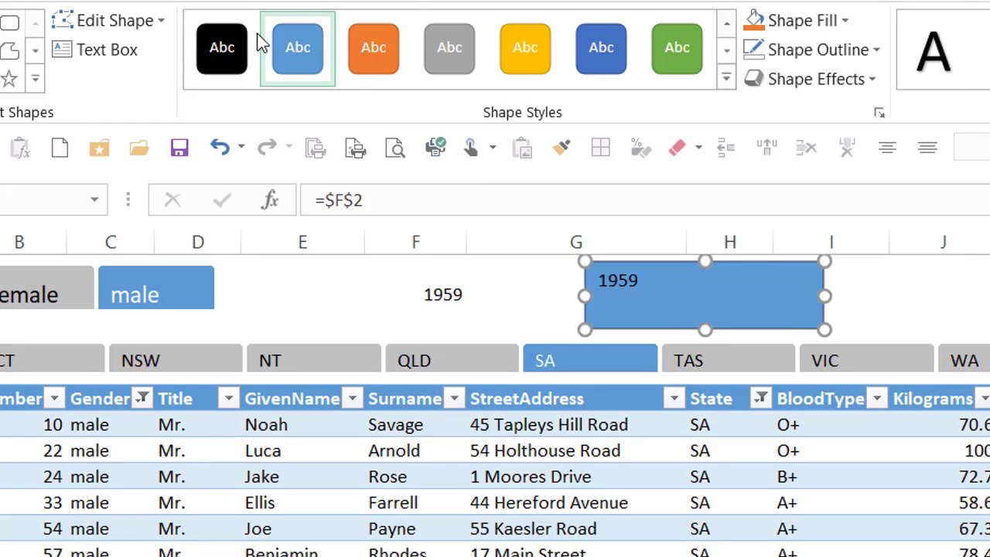
# Centre the card's 1959 vertically and horizontally, enlarge the font to 18 point, and make it bold
pyautogui.click(299, 2)
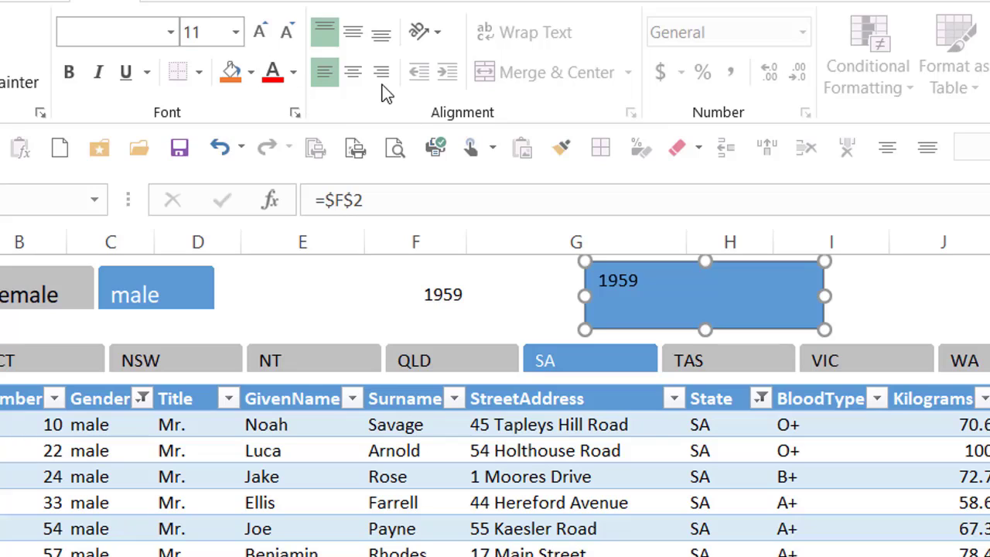
pyautogui.click(354, 35)
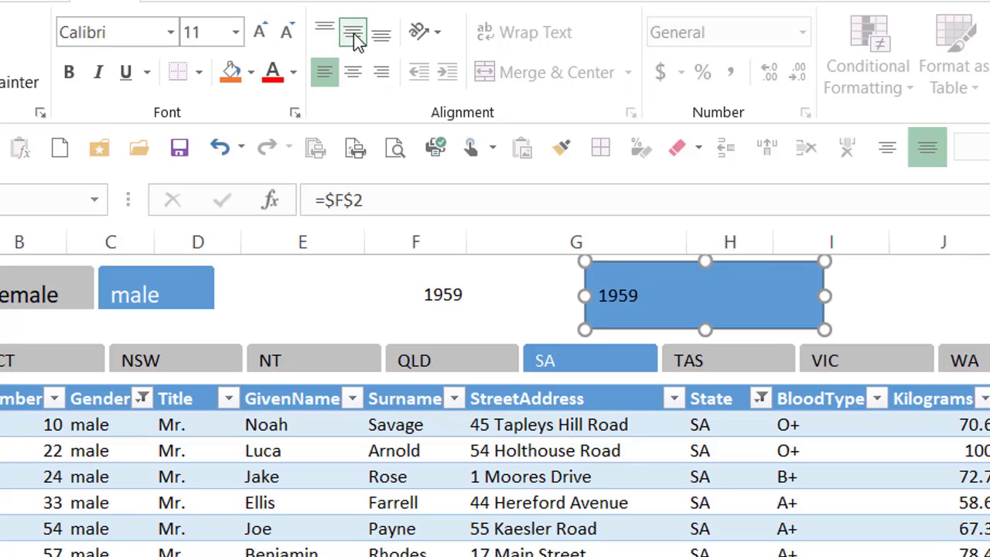
pyautogui.click(354, 73)
pyautogui.click(258, 34)
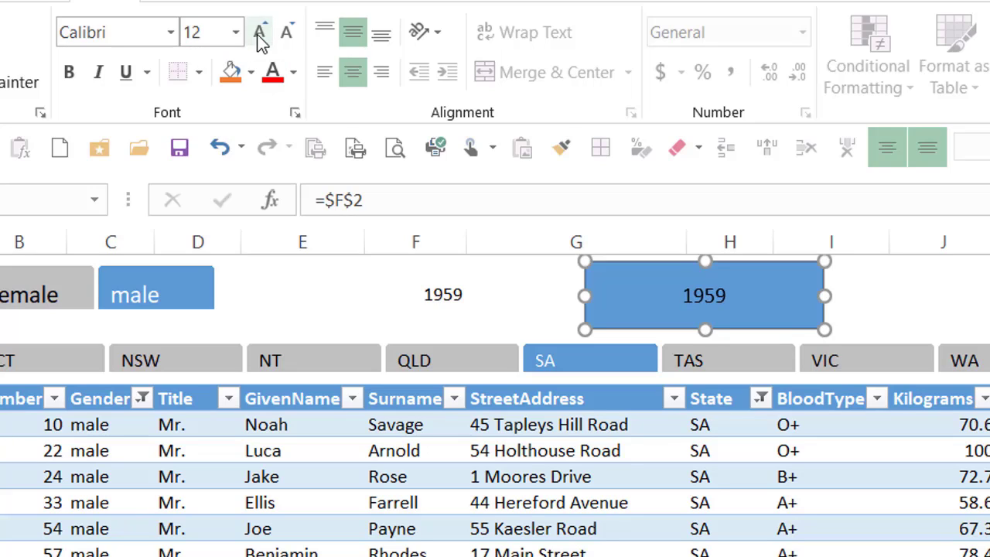
pyautogui.click(258, 34)
pyautogui.click(259, 34)
pyautogui.hotkey('ctrl', 'b')
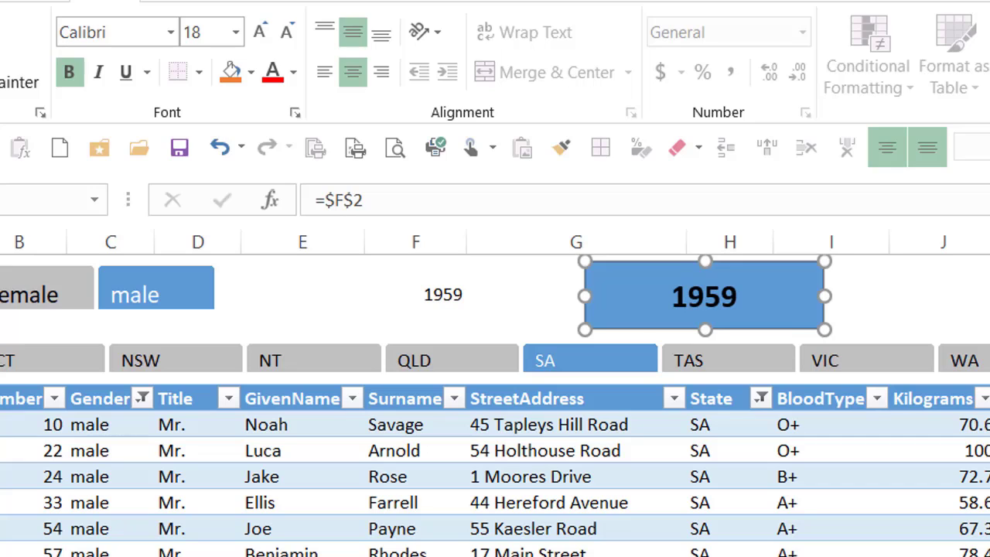
pyautogui.click(766, 1)
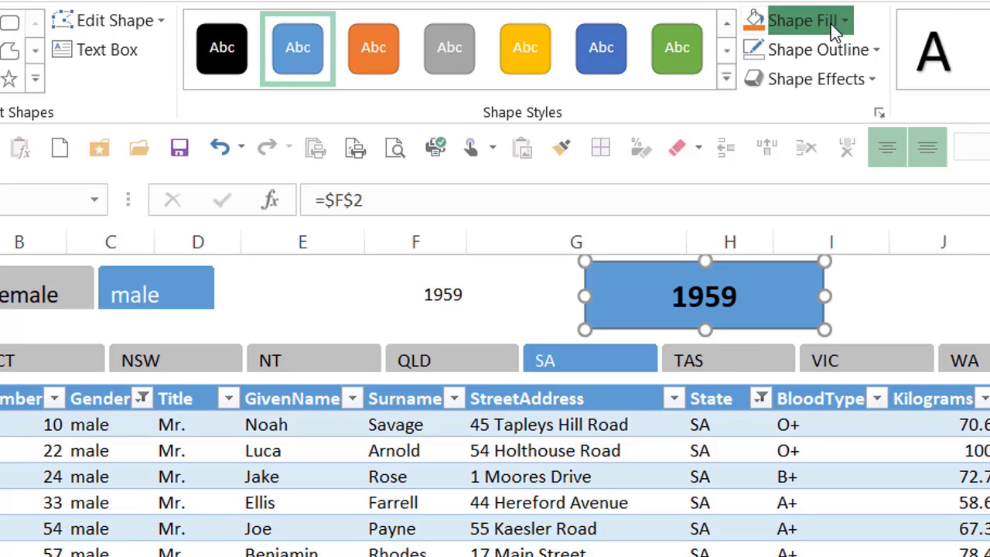
# Give the count card a white fill and an outer shadow
pyautogui.click(830, 24)
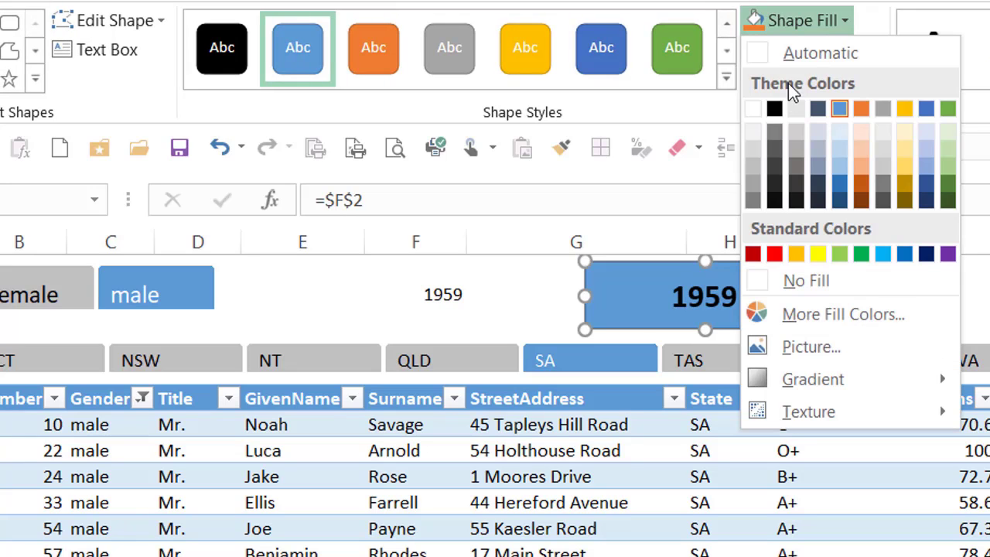
pyautogui.click(754, 109)
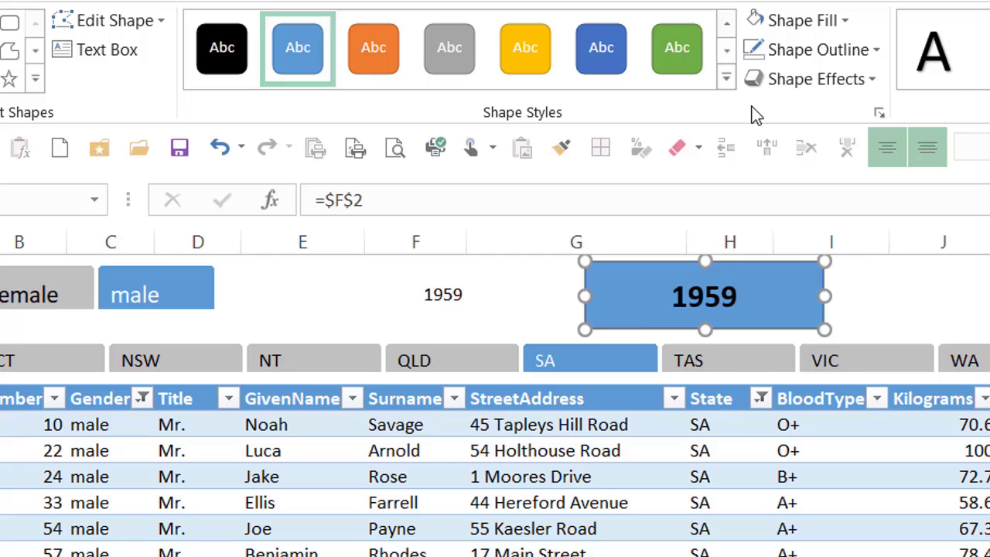
pyautogui.click(833, 80)
pyautogui.moveTo(848, 203)
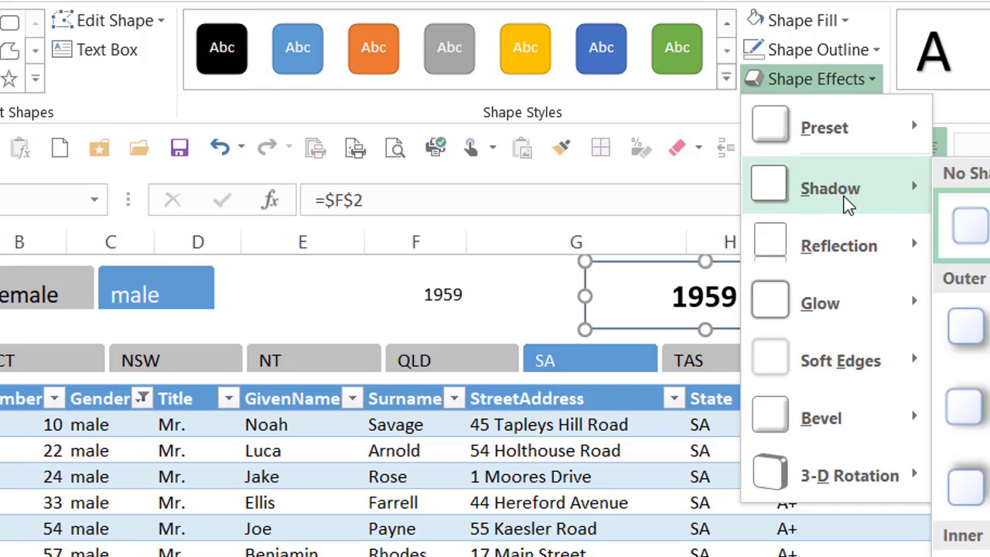
pyautogui.click(978, 348)
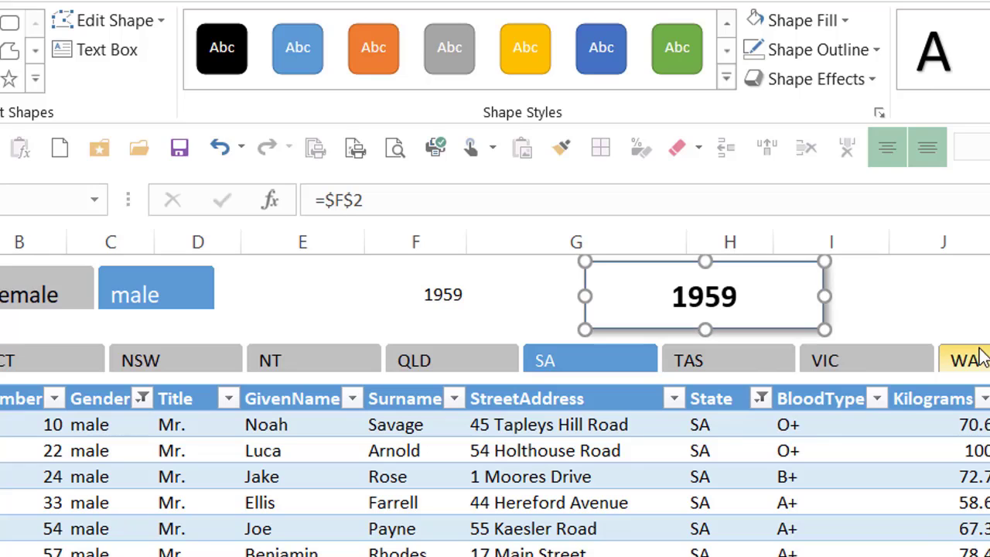
pyautogui.press('Escape')
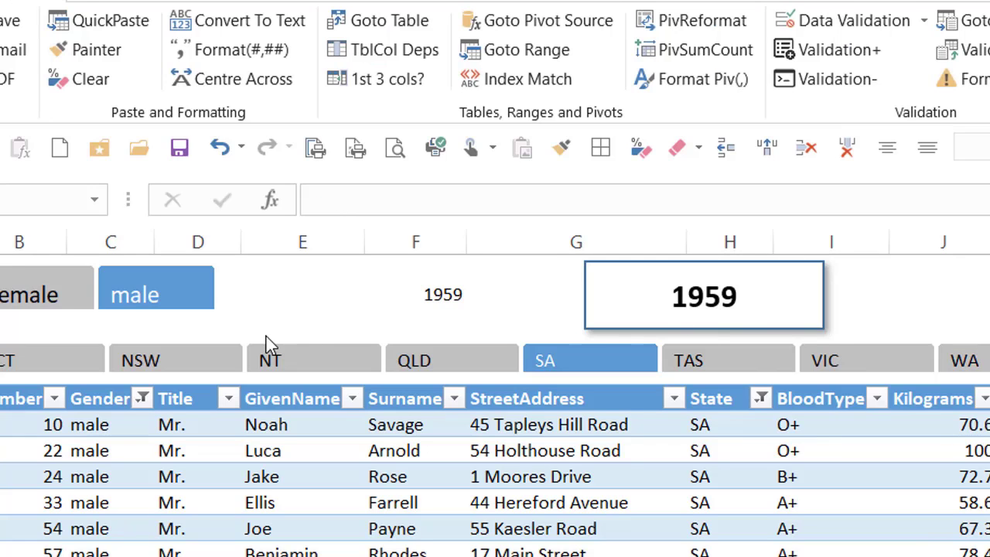
# Filter the table to female QLD records using the Female, ACT and QLD slicer buttons
pyautogui.click(44, 293)
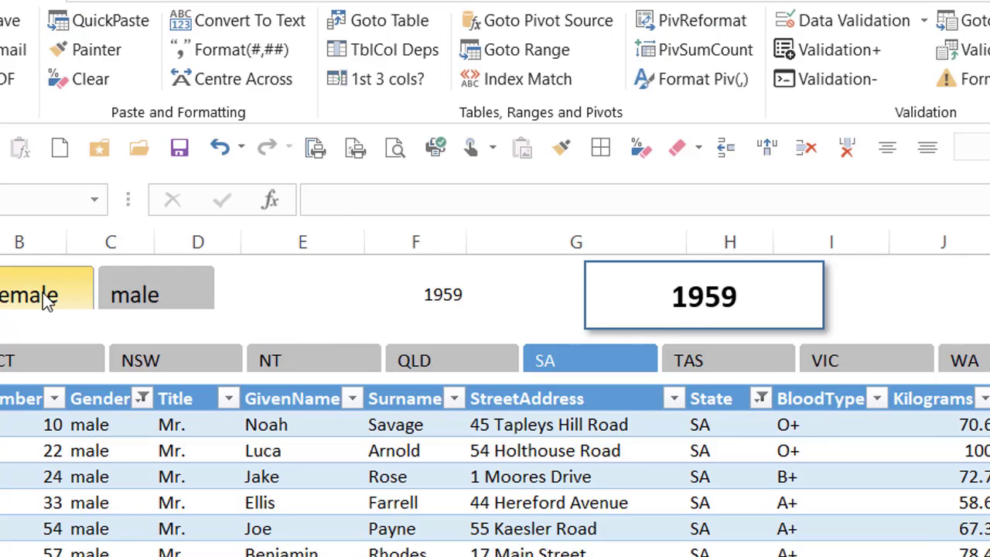
pyautogui.click(58, 352)
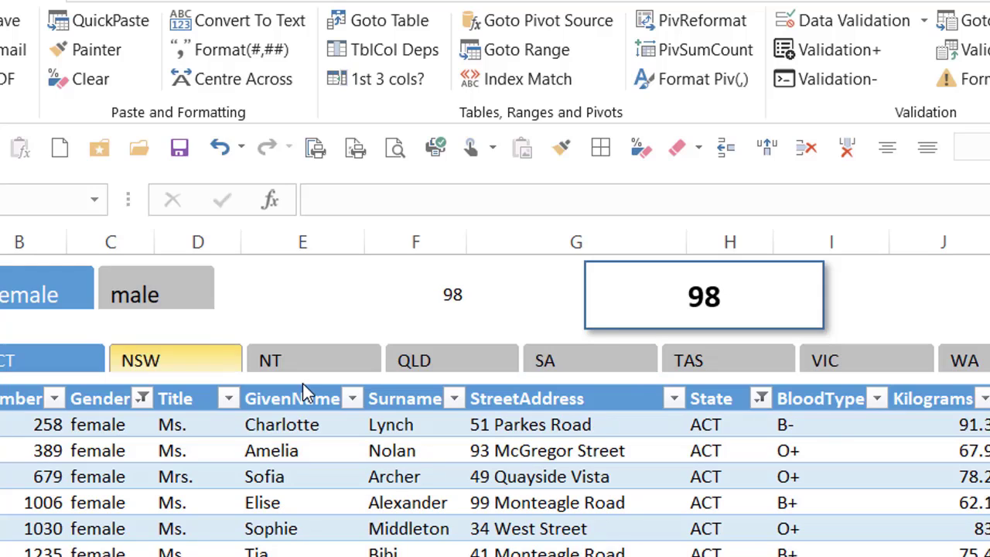
pyautogui.click(434, 370)
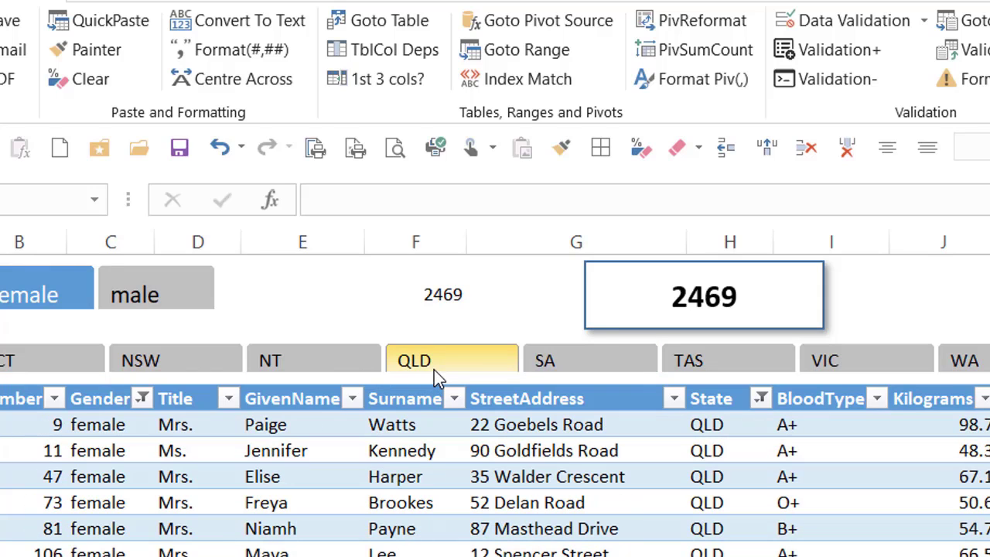